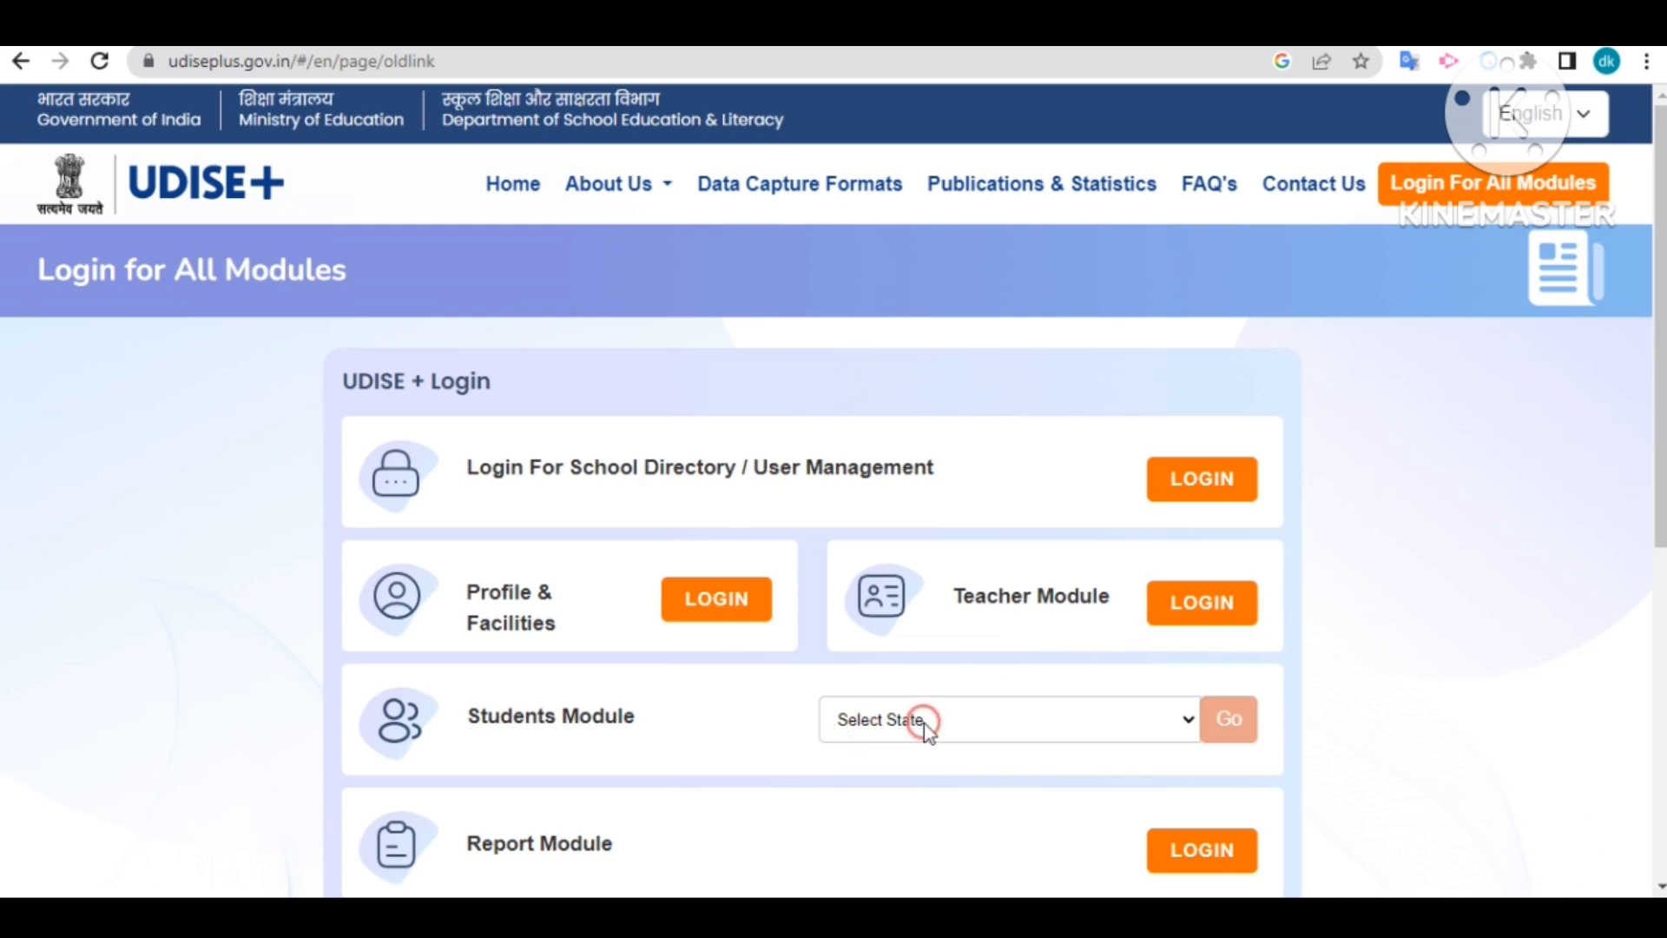
- Choose RAJASTHAN as the state for the Students Module and open its login site
{"action": "left_click", "coordinate": [923, 722]}
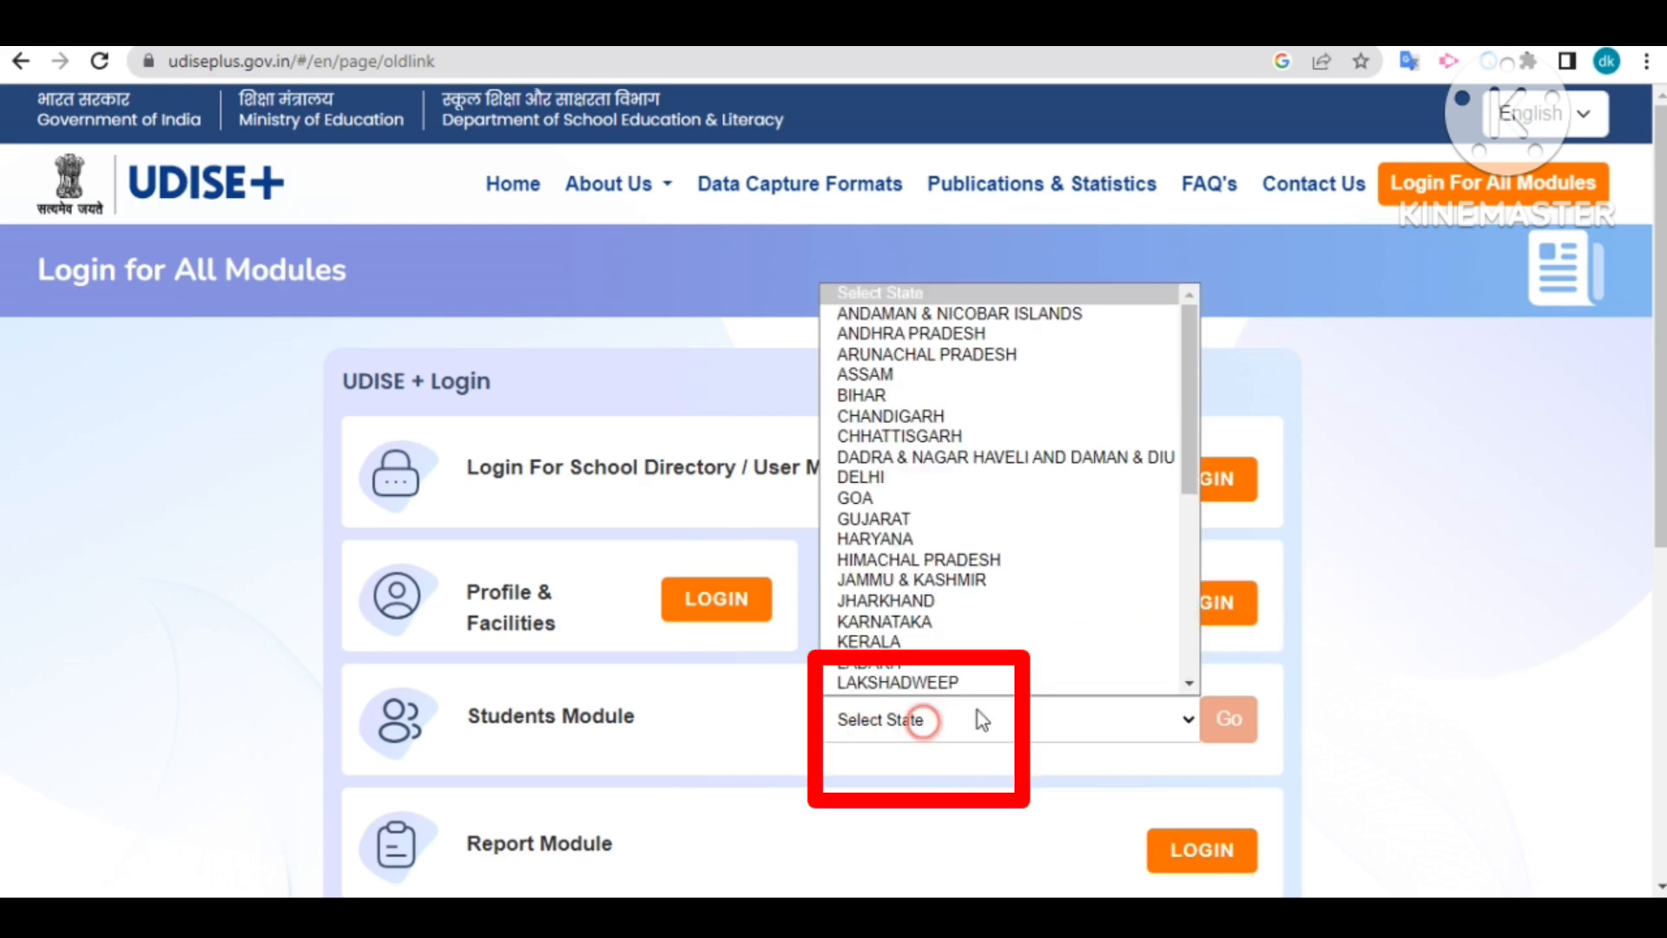
{"action": "left_click", "coordinate": [1188, 687]}
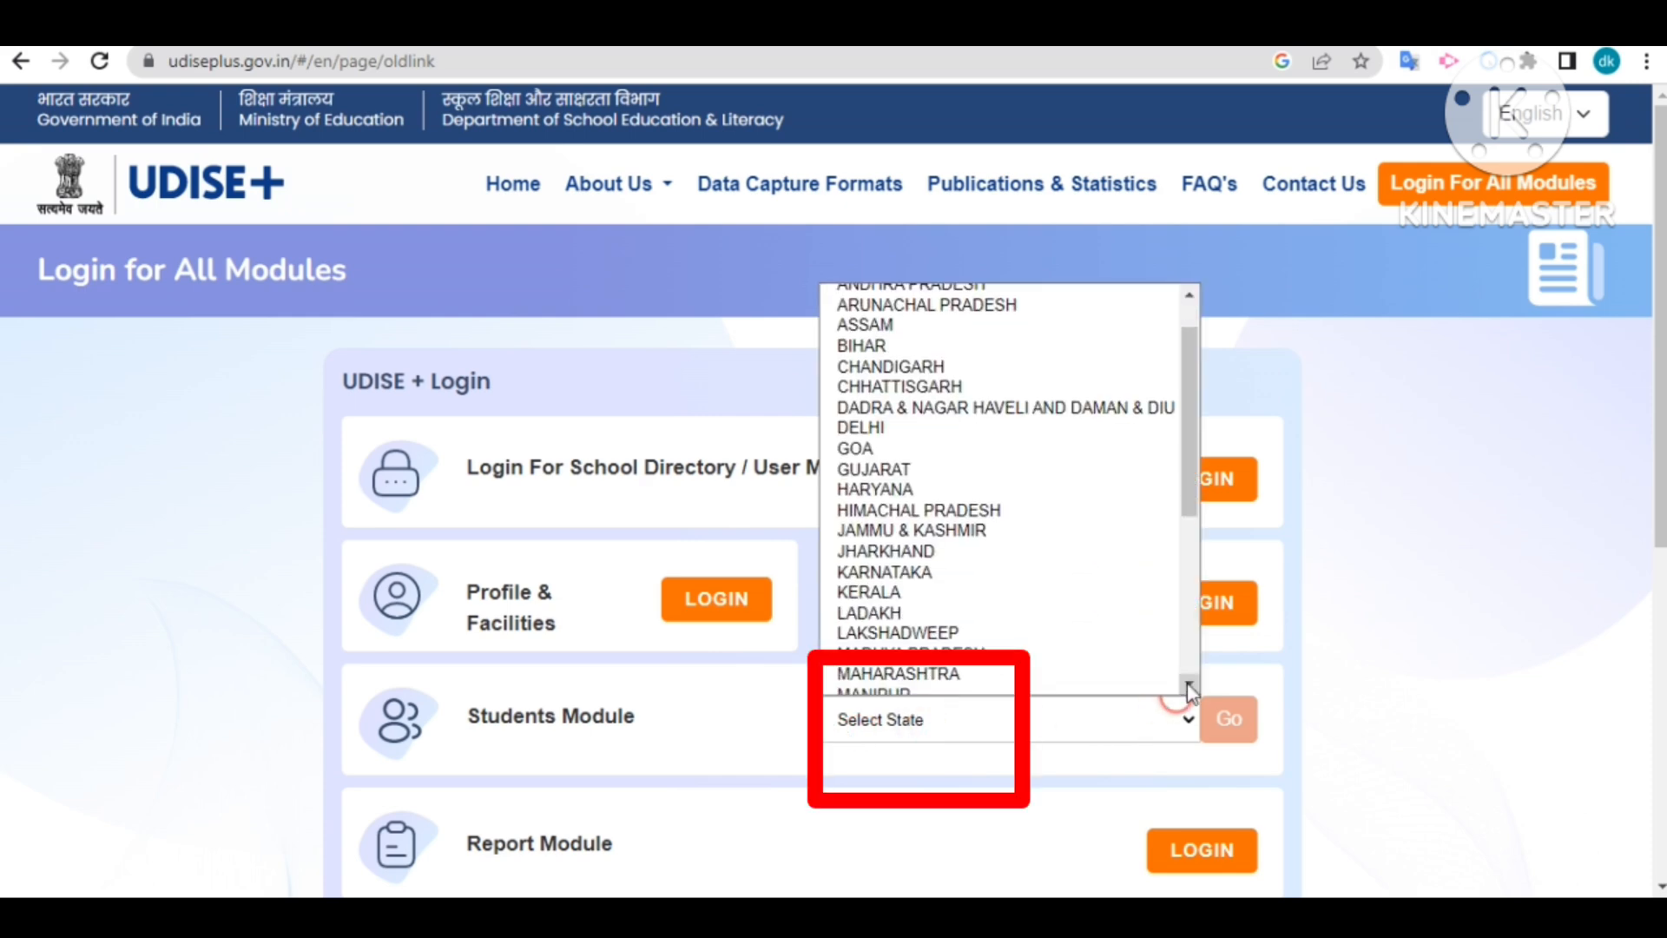
{"action": "left_click", "coordinate": [1188, 688]}
{"action": "left_click", "coordinate": [1189, 688]}
{"action": "left_click", "coordinate": [1188, 688]}
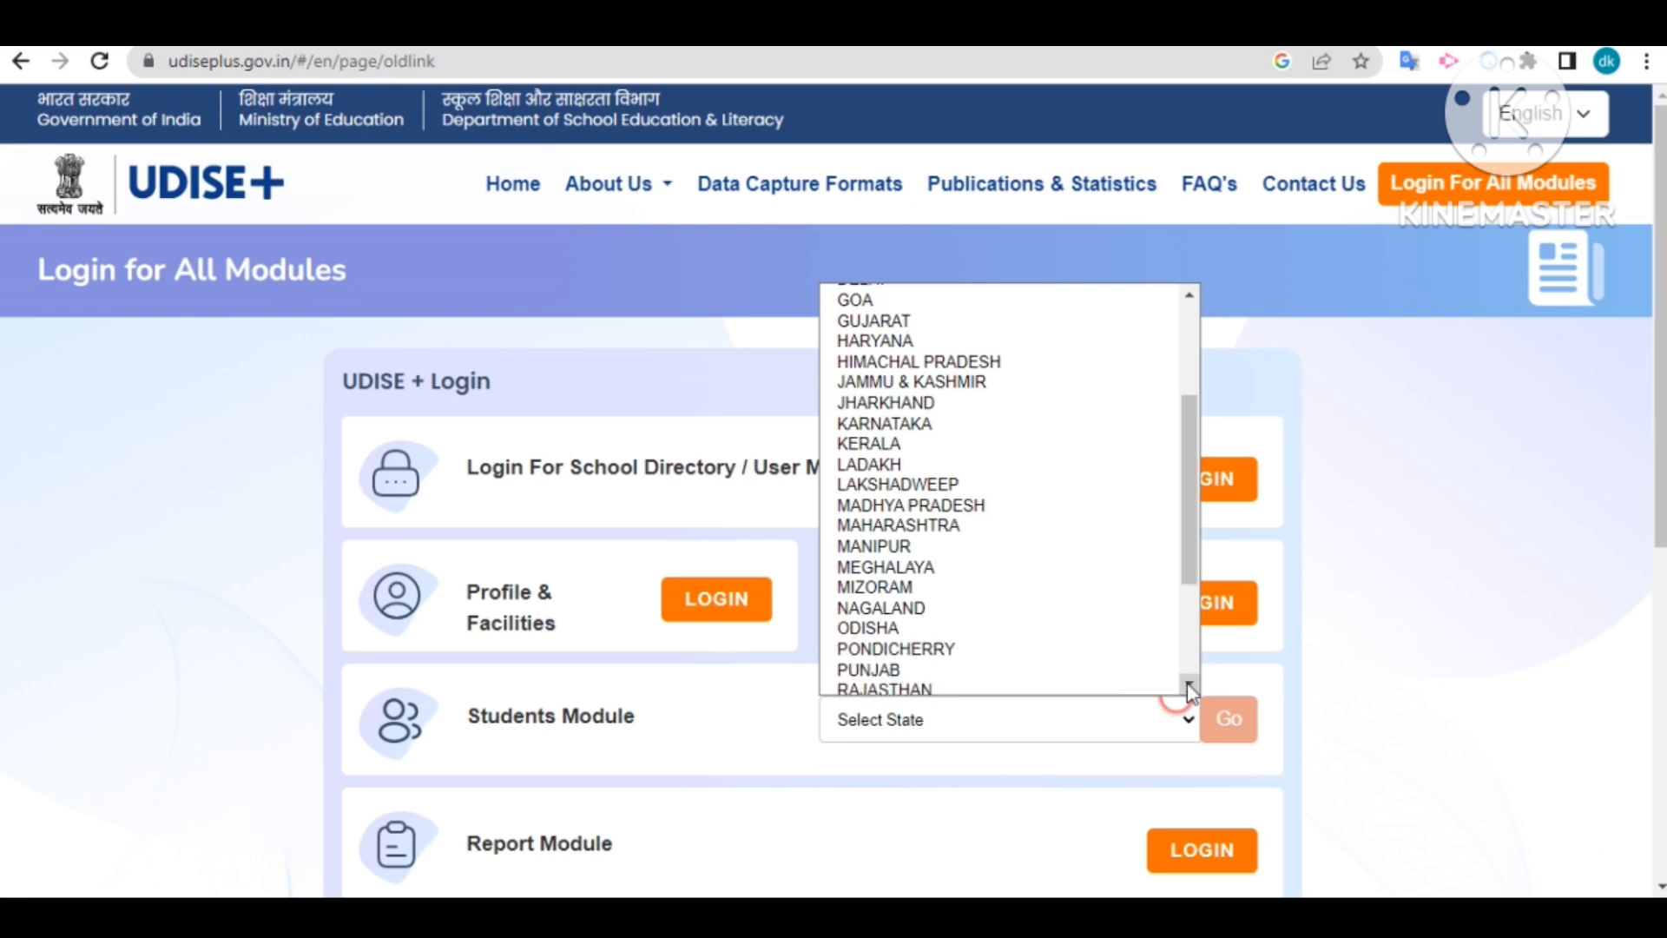
{"action": "left_click", "coordinate": [1189, 688]}
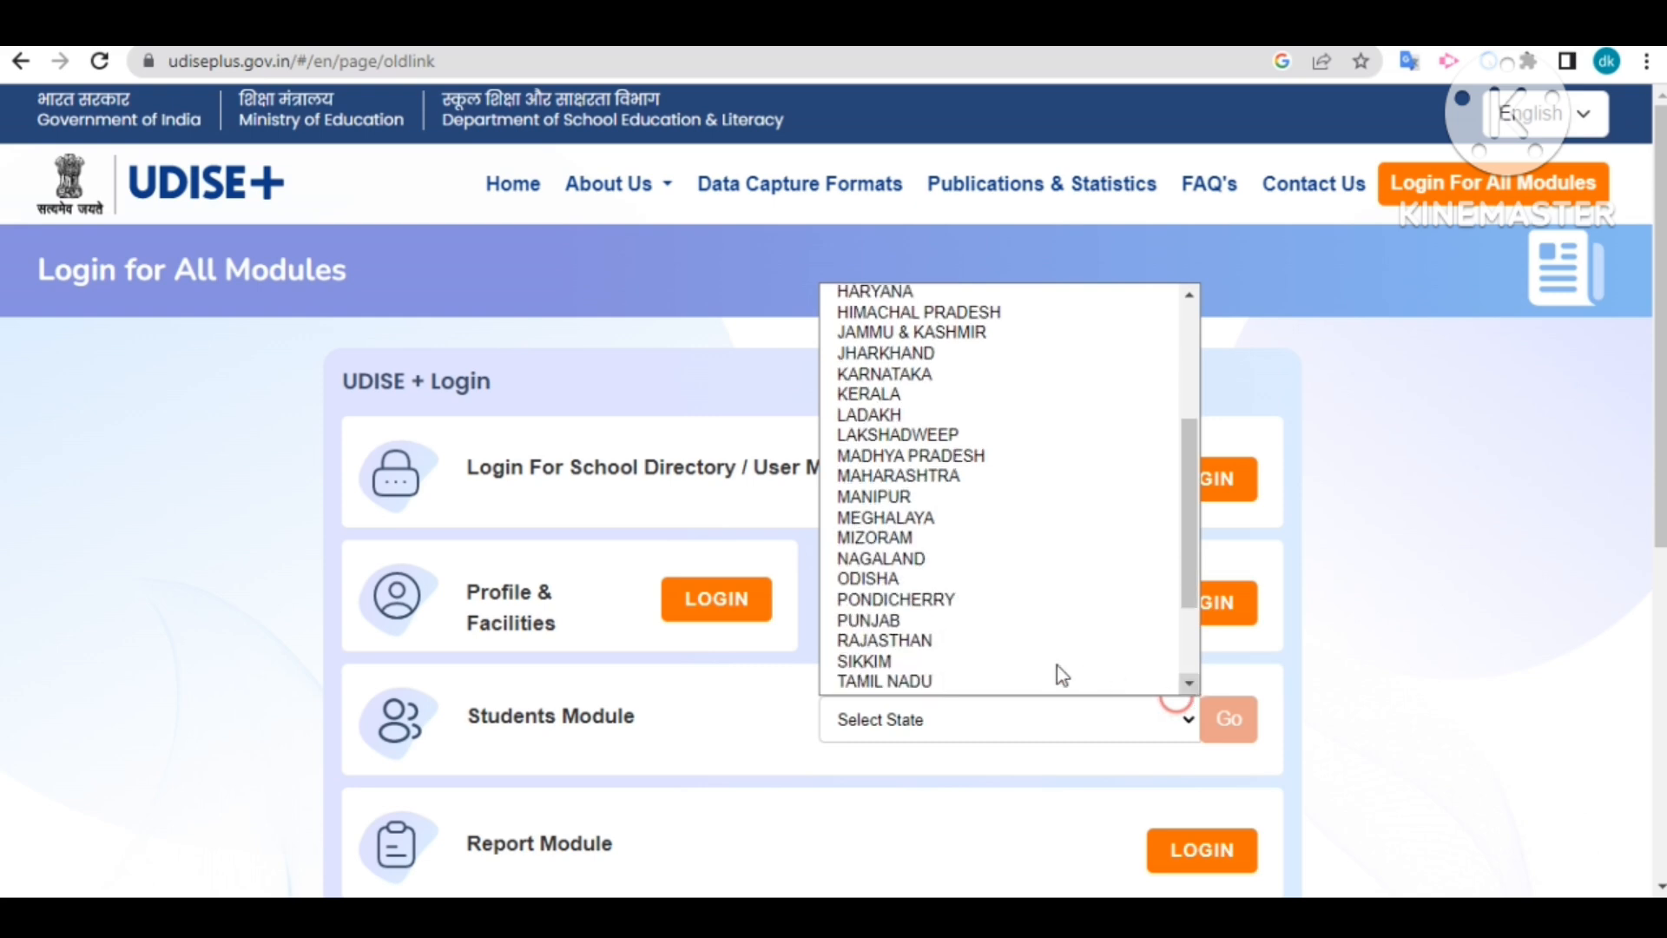
{"action": "left_click", "coordinate": [916, 642]}
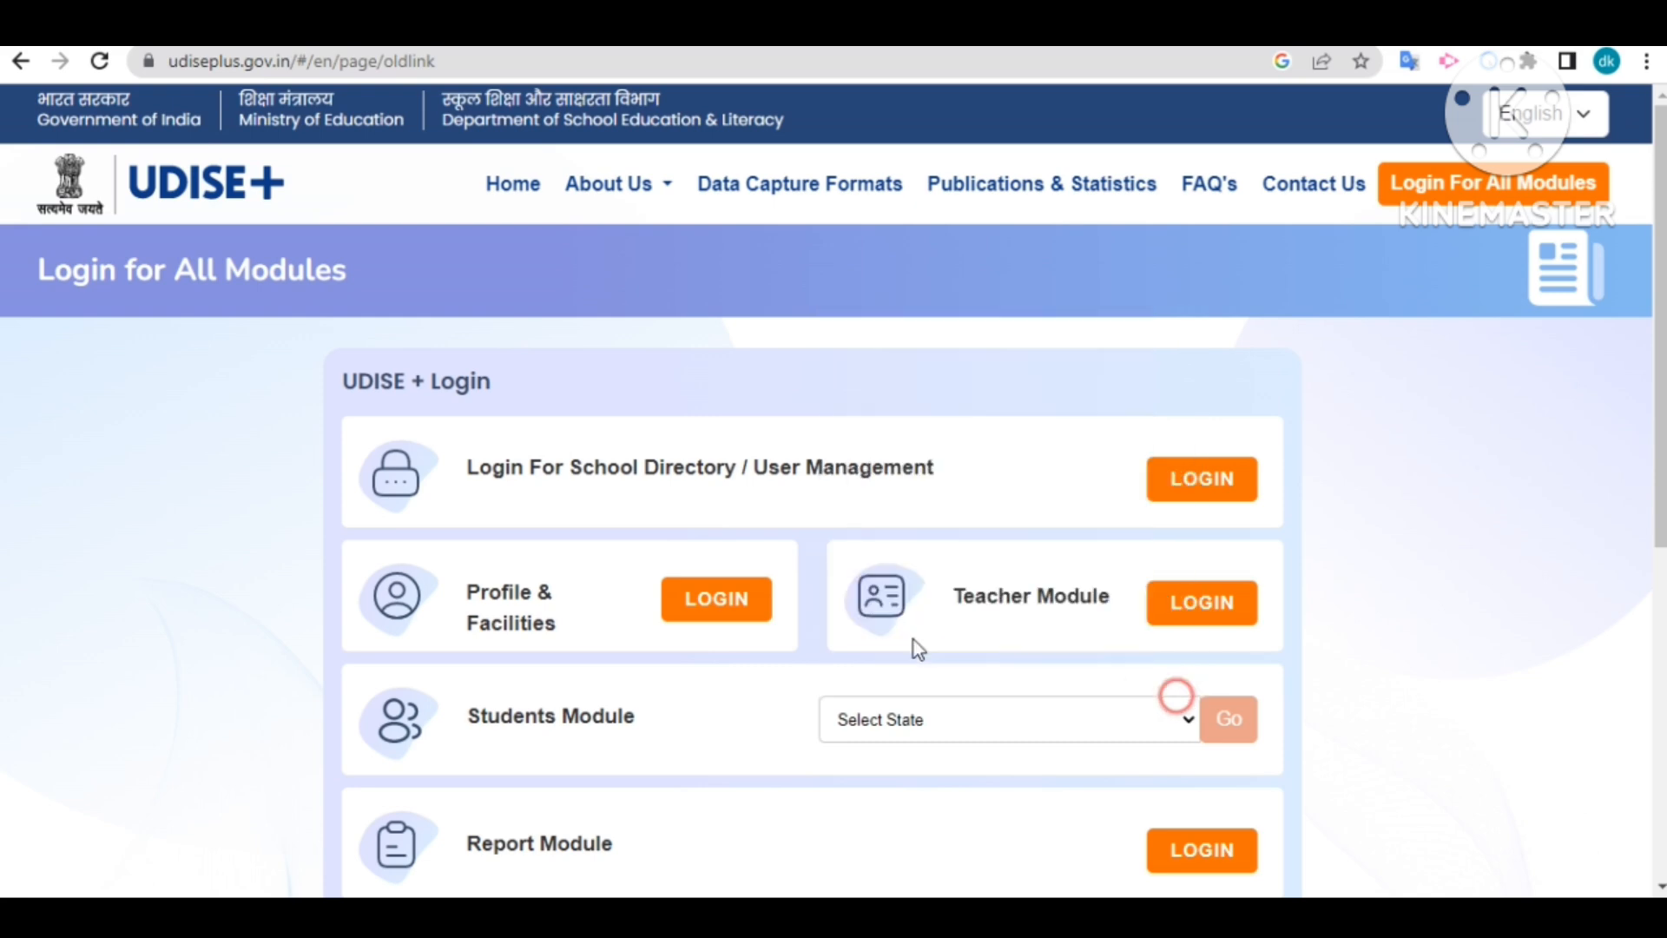
{"action": "left_click", "coordinate": [1237, 727]}
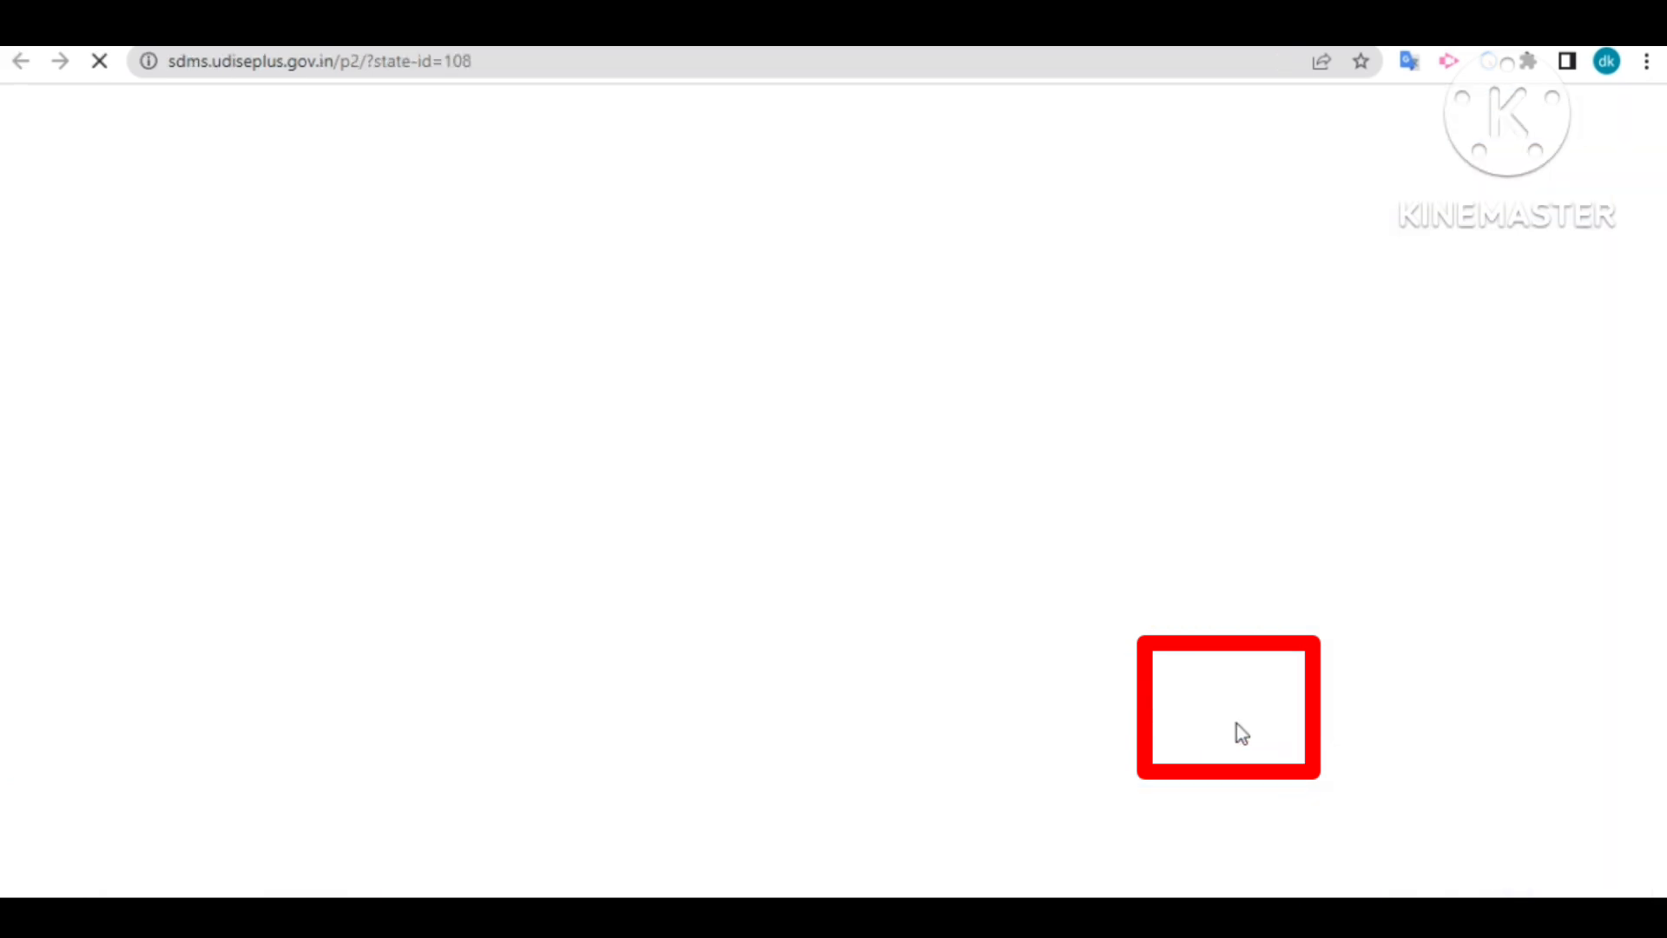
- Enter the current academic year 2024-25, dismissing the school information, and open the class I enrolment details
{"action": "left_click", "coordinate": [1493, 511]}
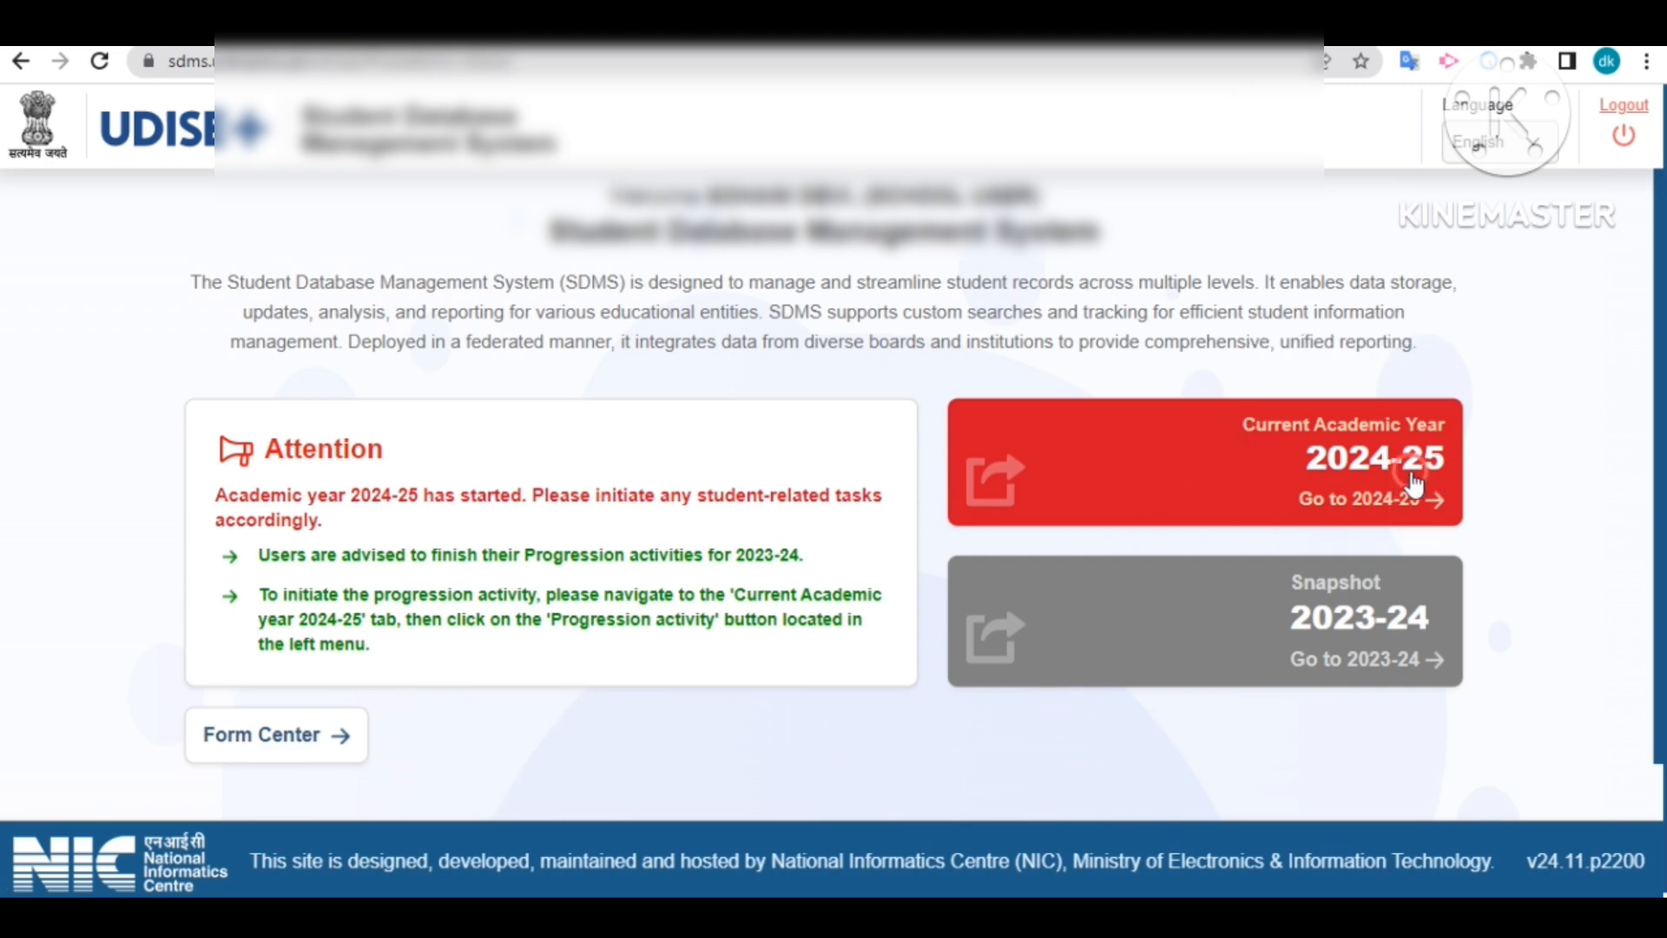
{"action": "left_click", "coordinate": [1413, 482]}
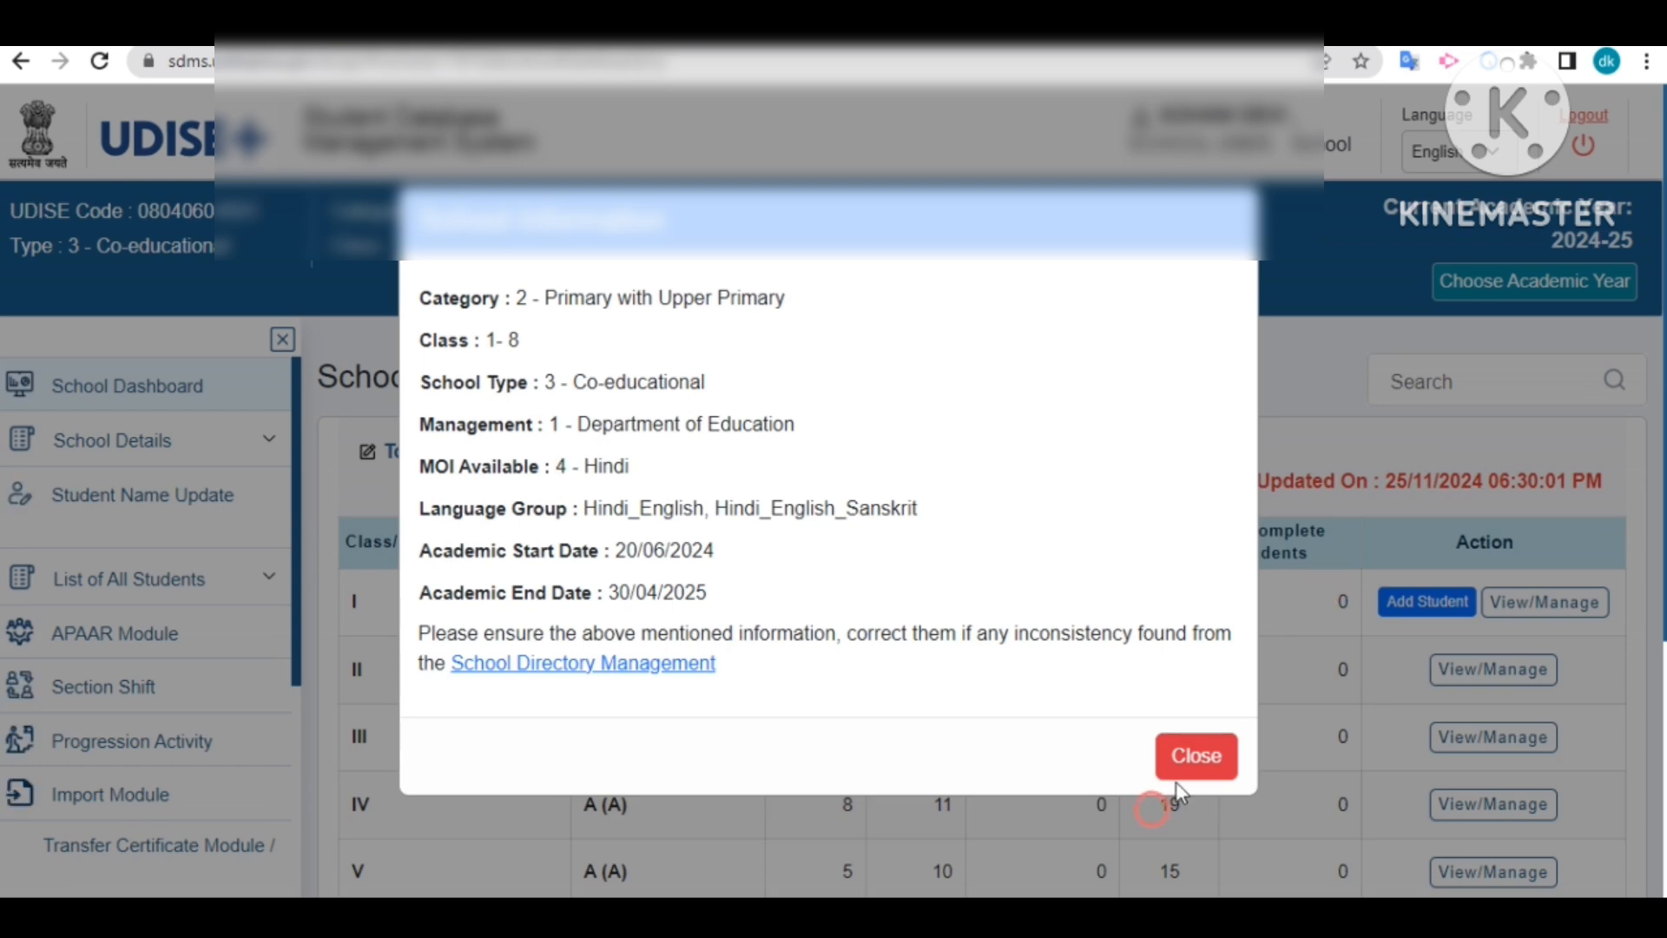
{"action": "left_click", "coordinate": [1194, 769]}
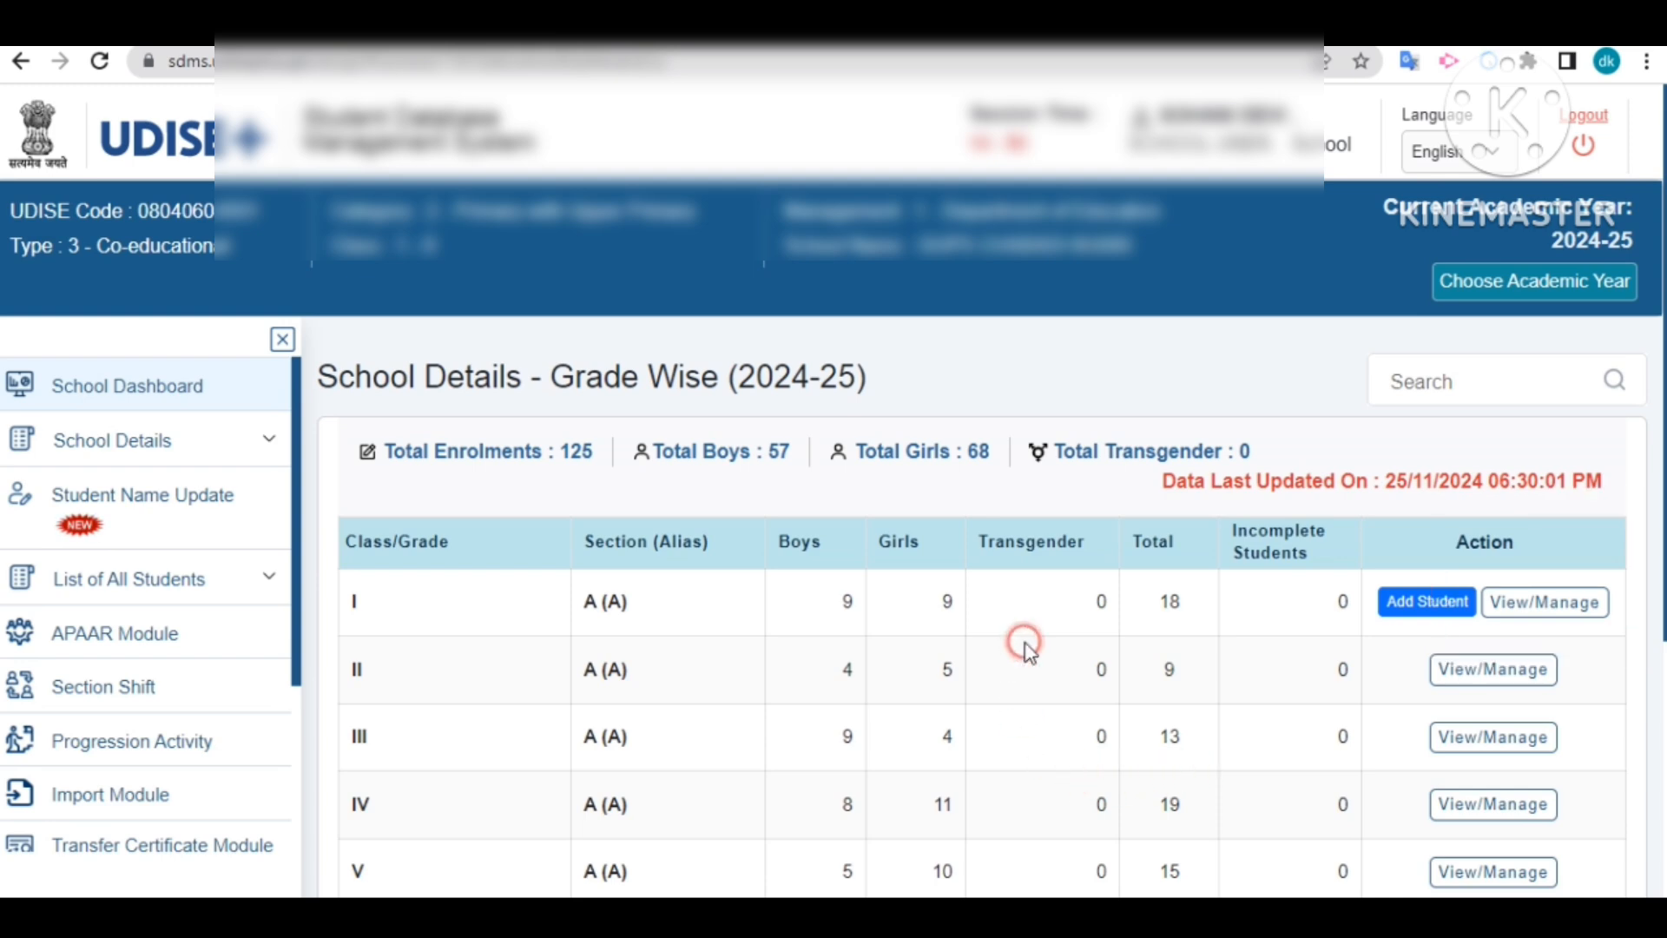
{"action": "left_click", "coordinate": [1562, 602]}
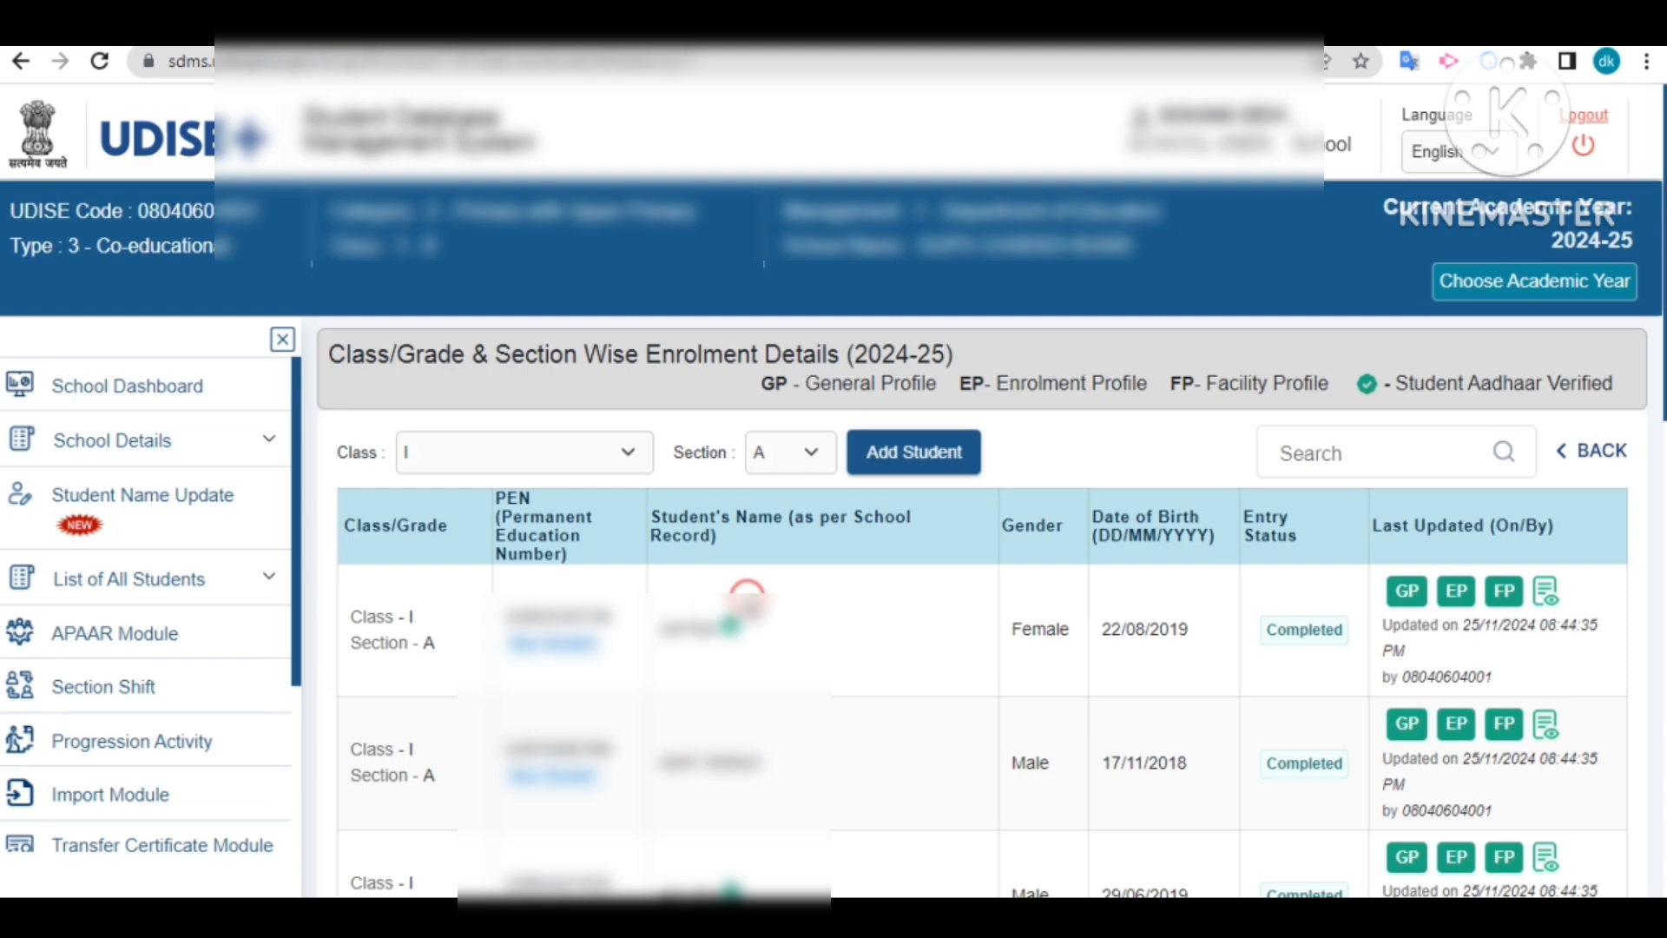
- Open the list of active students for 2024-25
{"action": "left_click", "coordinate": [271, 575]}
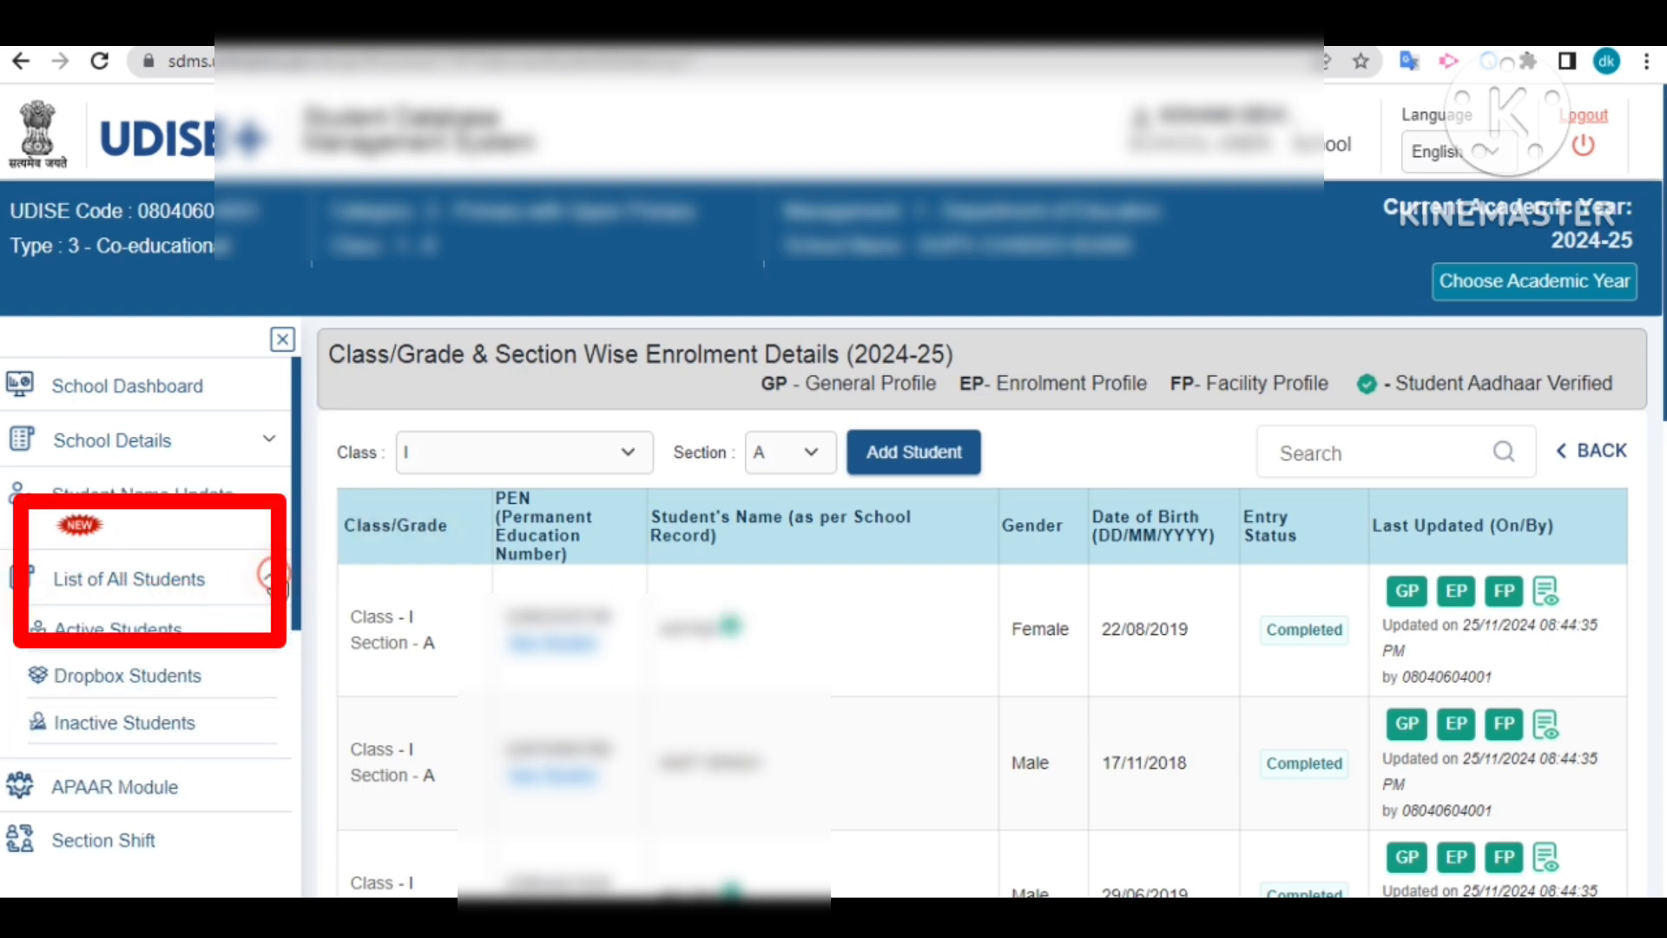
{"action": "left_click", "coordinate": [126, 634]}
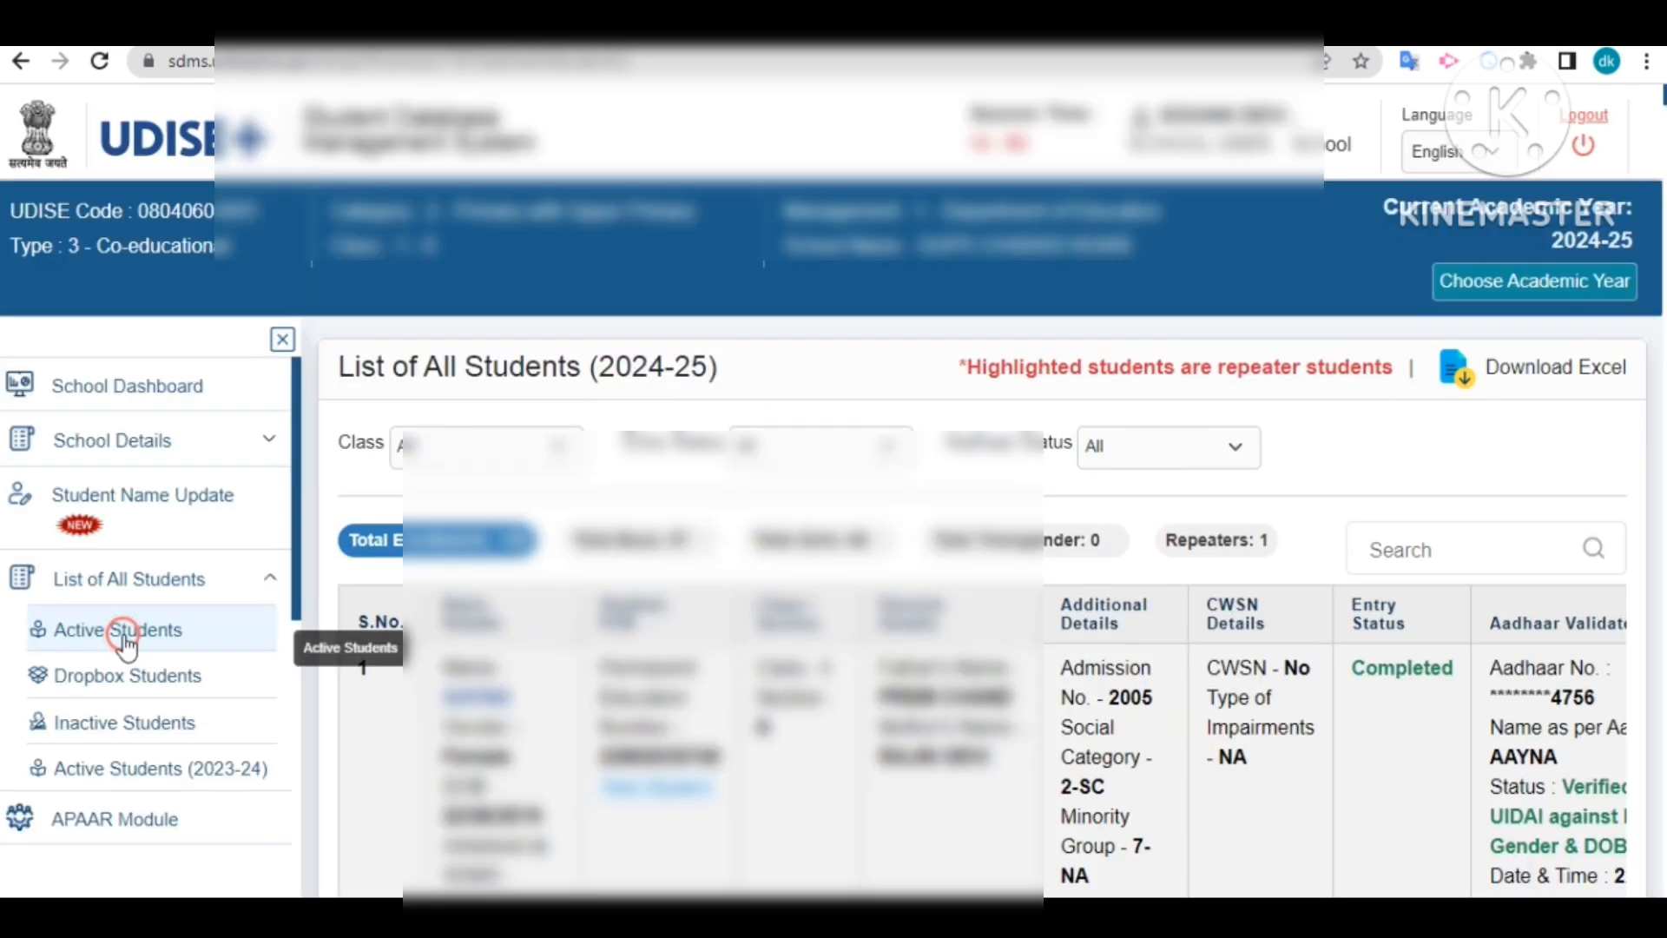
{"action": "key", "text": "Down"}
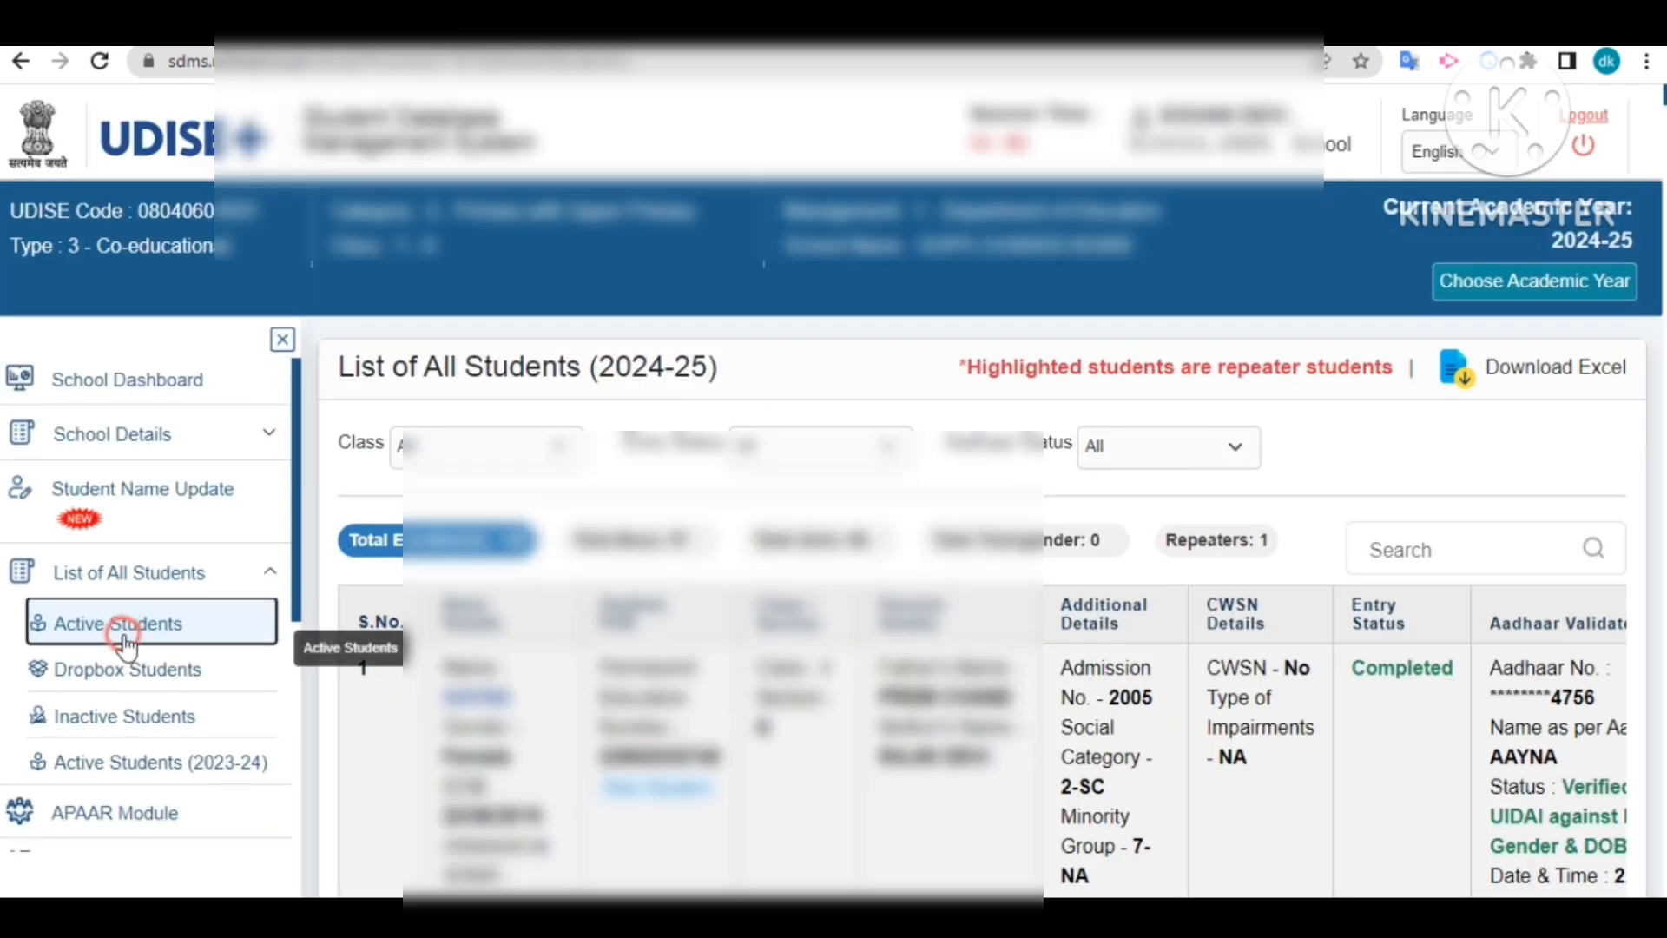
{"action": "left_click", "coordinate": [316, 700]}
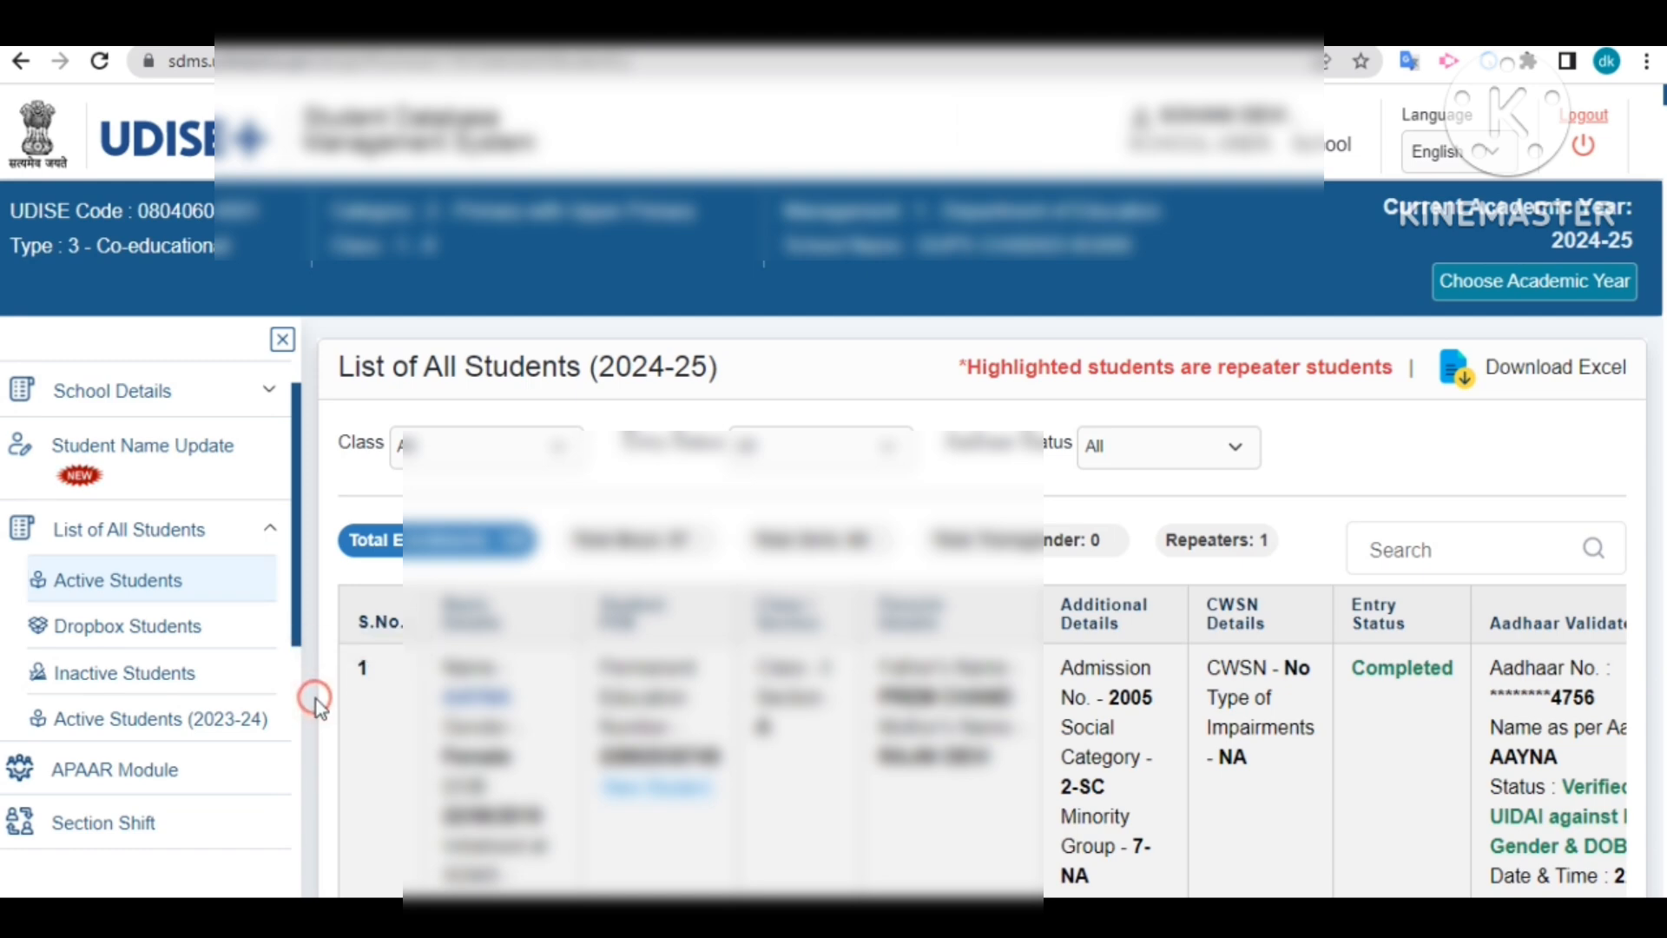
- Validate the Aadhaar from UIDAI for the active student whose validation is still pending, agreeing to continue with the student details
{"action": "scroll", "coordinate": [316, 700], "scroll_direction": "down", "scroll_amount": 1}
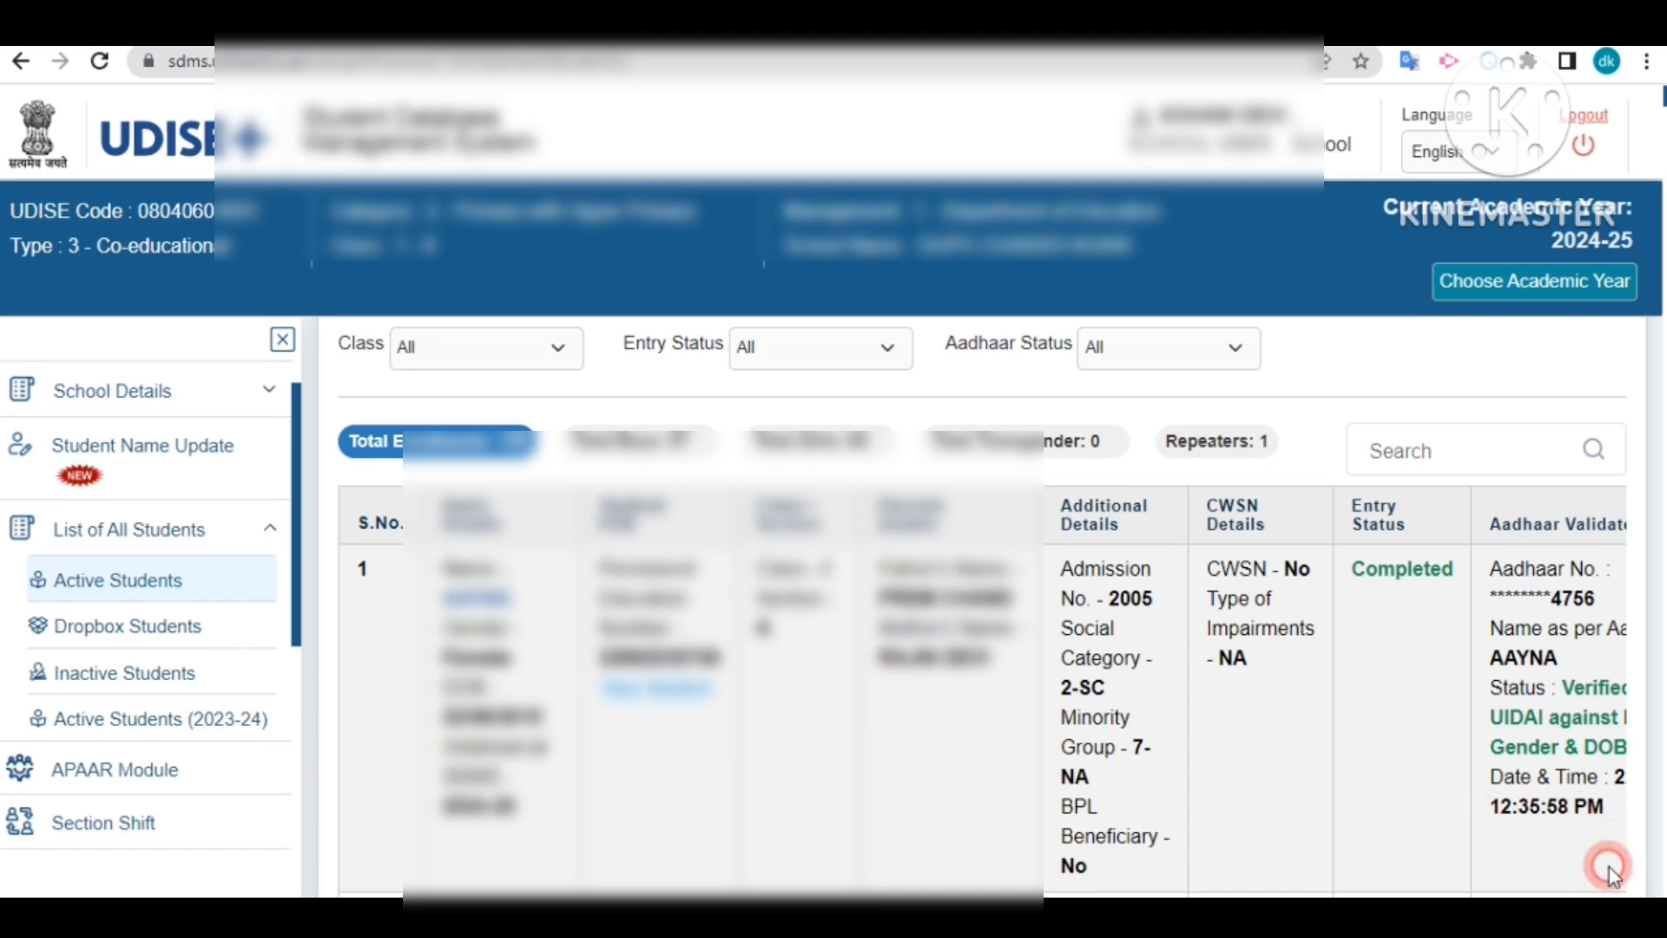
{"action": "scroll", "coordinate": [1608, 866], "scroll_direction": "right", "scroll_amount": 3}
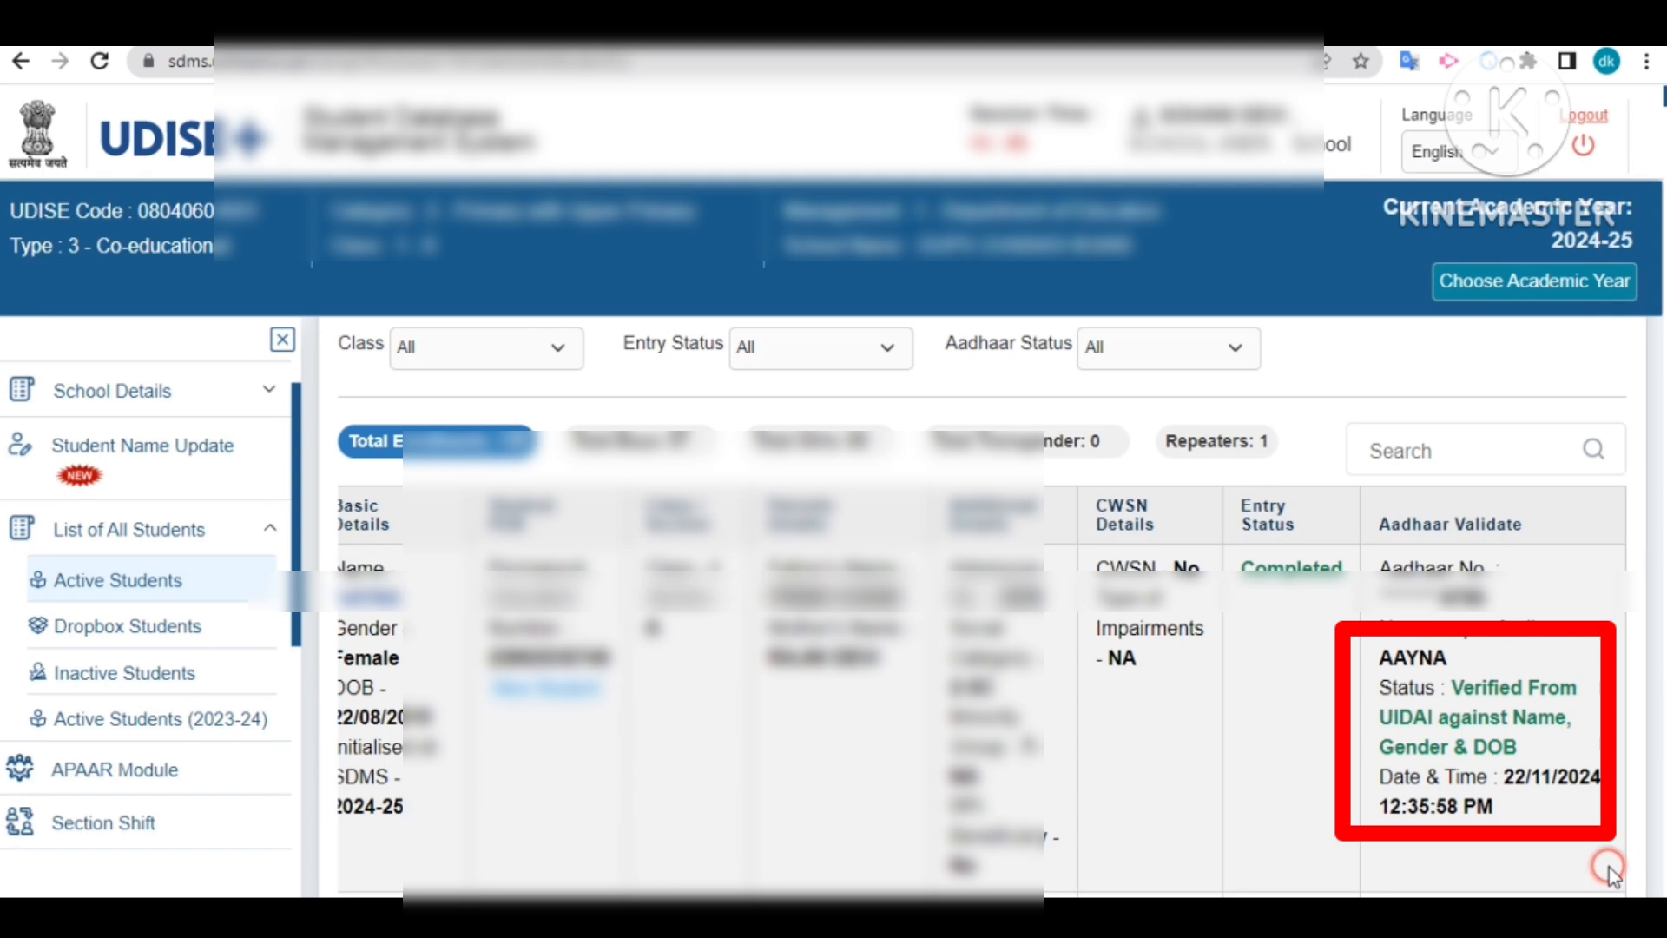
{"action": "scroll", "coordinate": [1608, 866], "scroll_direction": "down", "scroll_amount": 2}
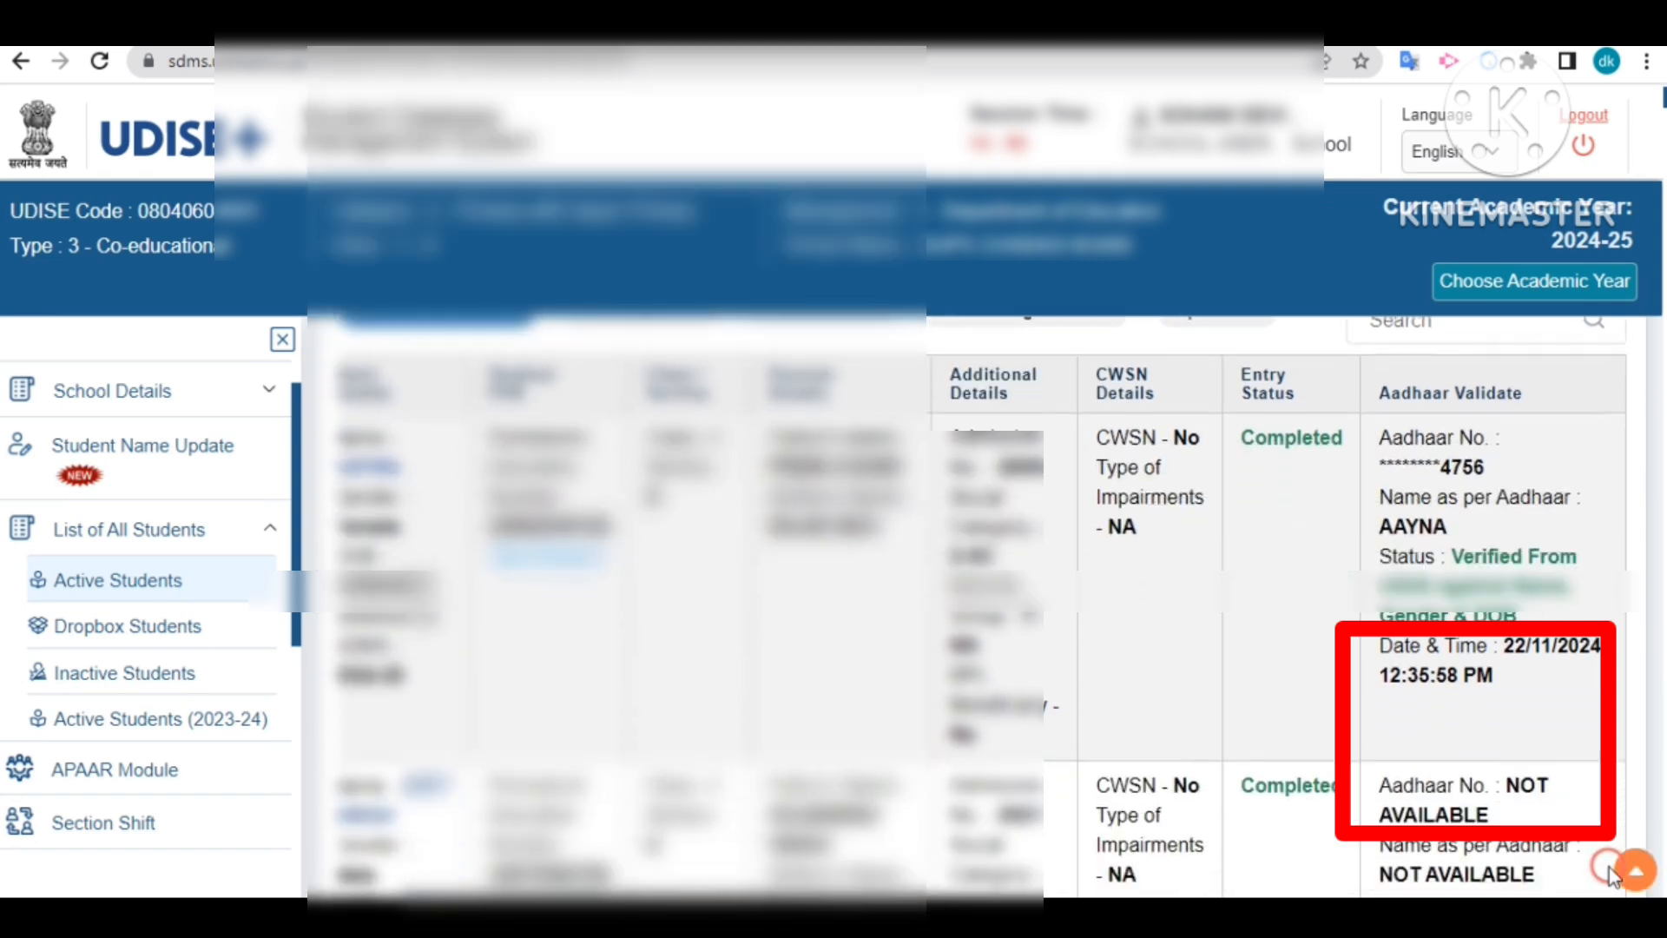
{"action": "scroll", "coordinate": [1608, 866], "scroll_direction": "down", "scroll_amount": 5}
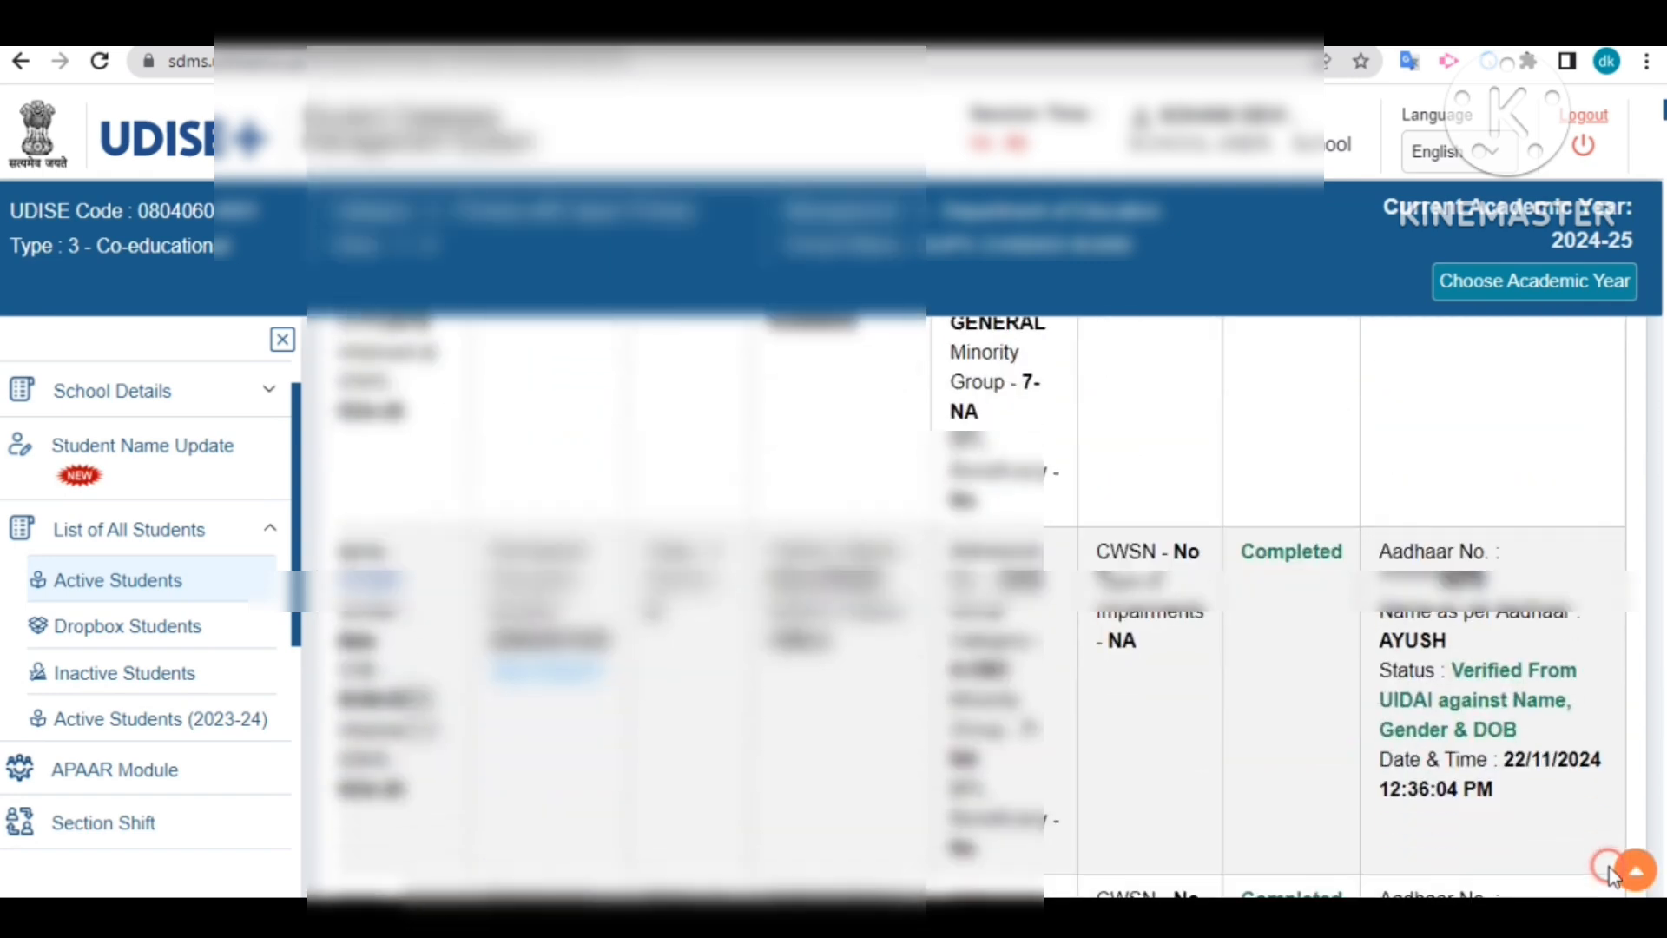
{"action": "scroll", "coordinate": [1607, 867], "scroll_direction": "down", "scroll_amount": 12}
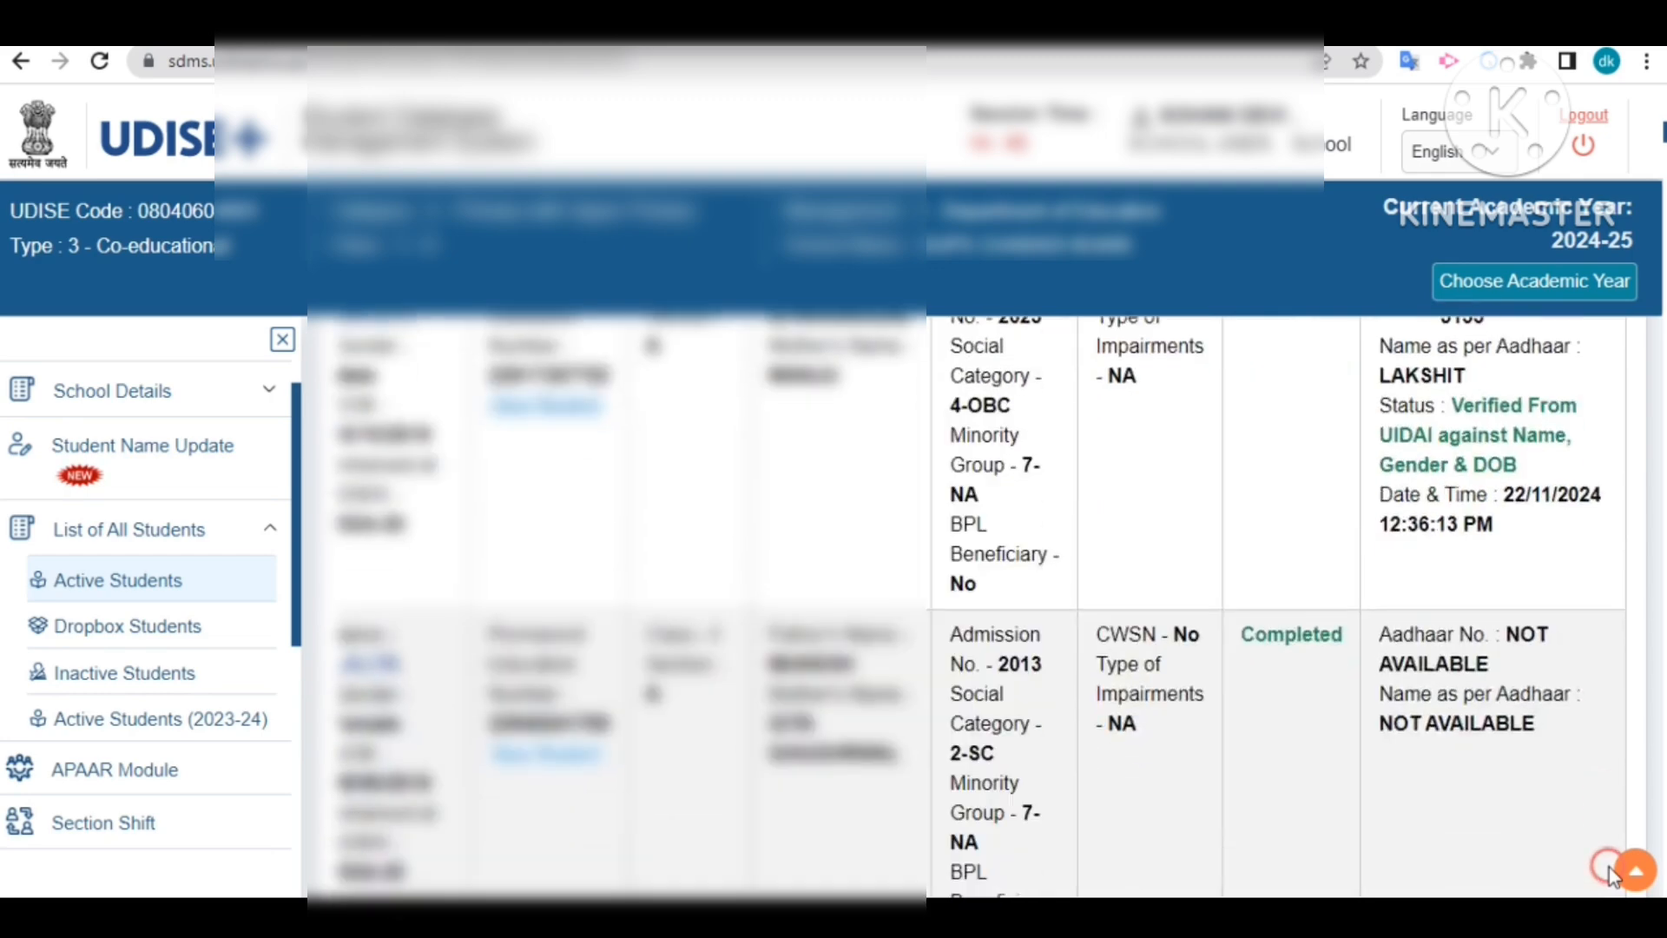
{"action": "scroll", "coordinate": [1607, 866], "scroll_direction": "down", "scroll_amount": 12}
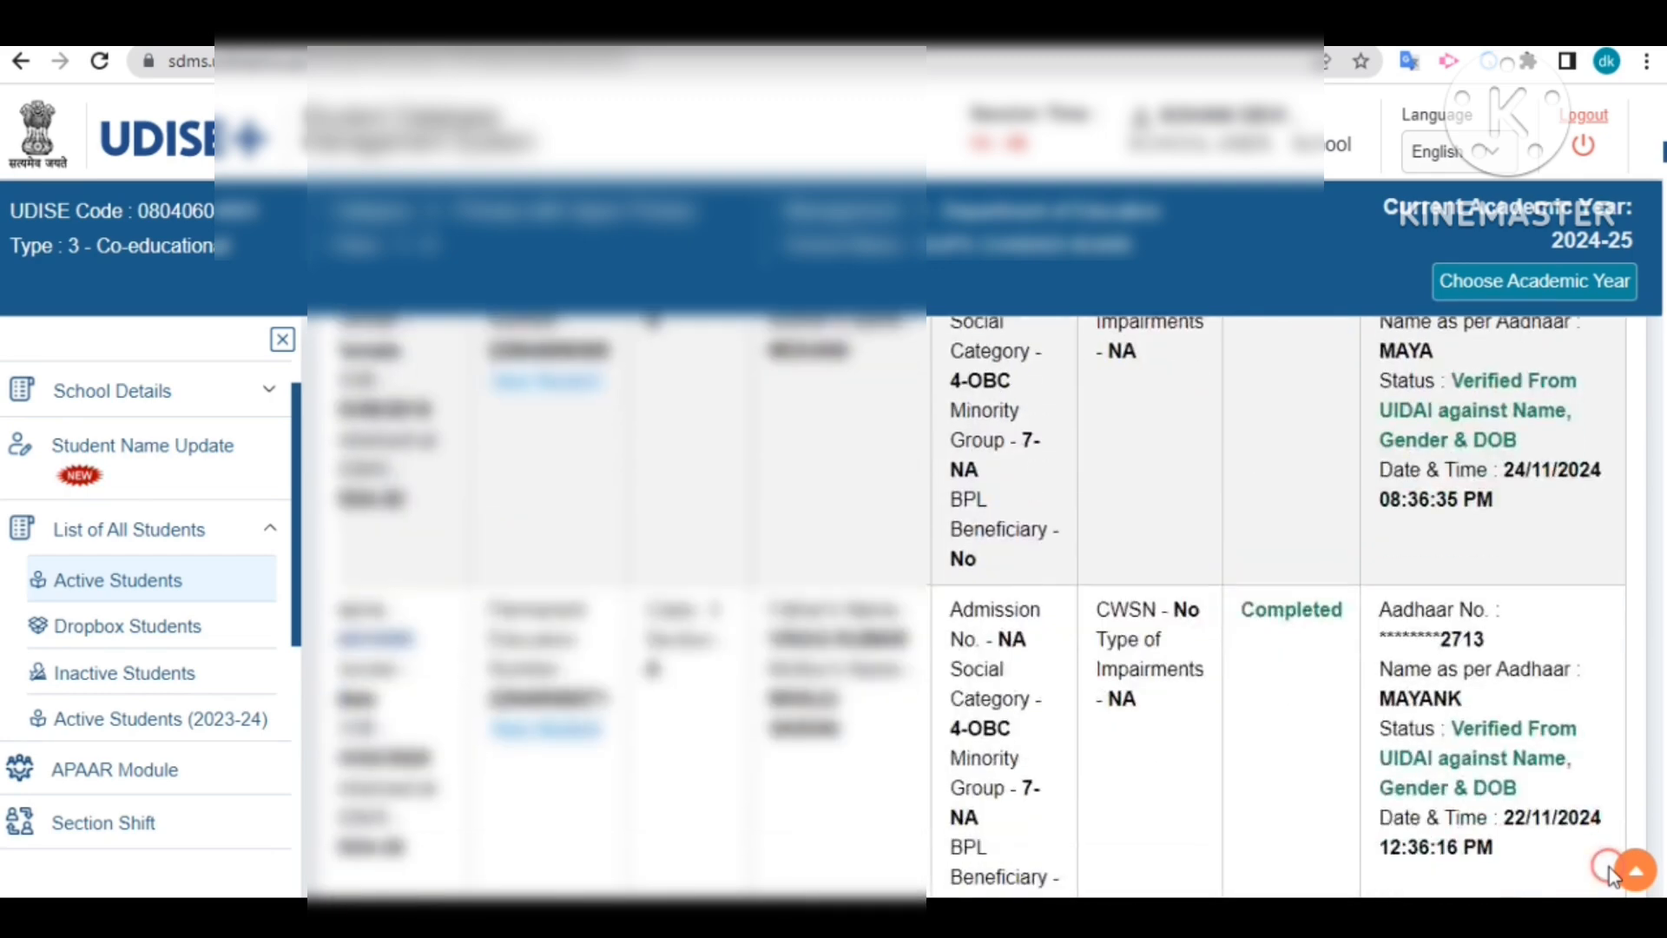
{"action": "scroll", "coordinate": [1608, 867], "scroll_direction": "down", "scroll_amount": 10}
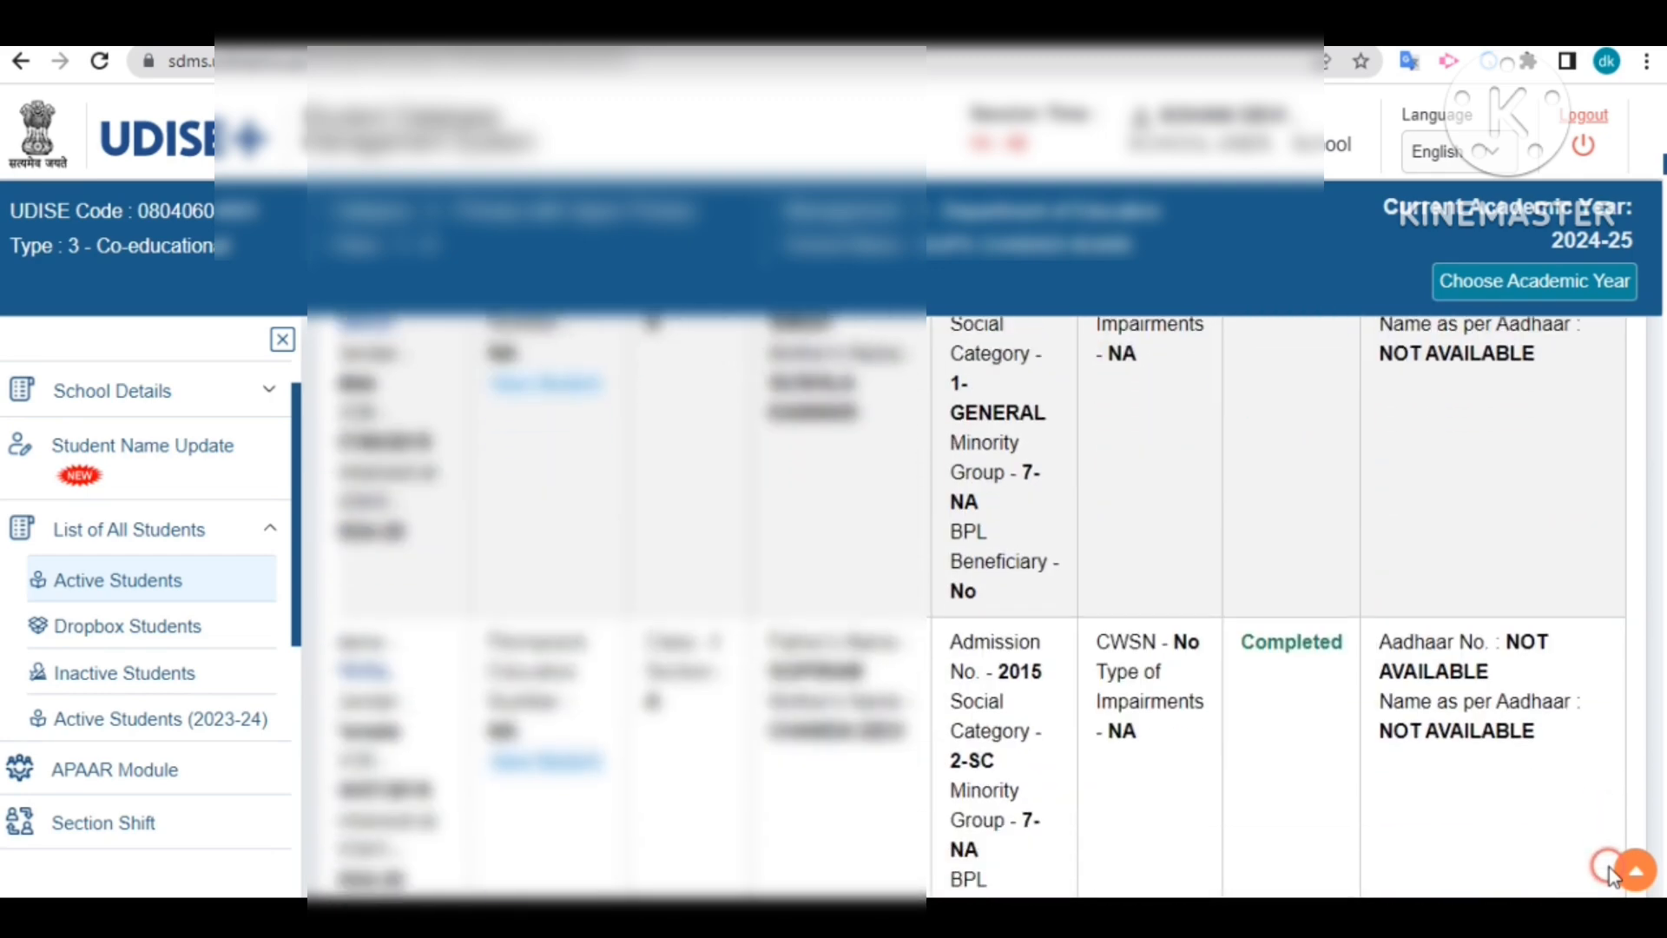
{"action": "scroll", "coordinate": [1608, 866], "scroll_direction": "down", "scroll_amount": 1}
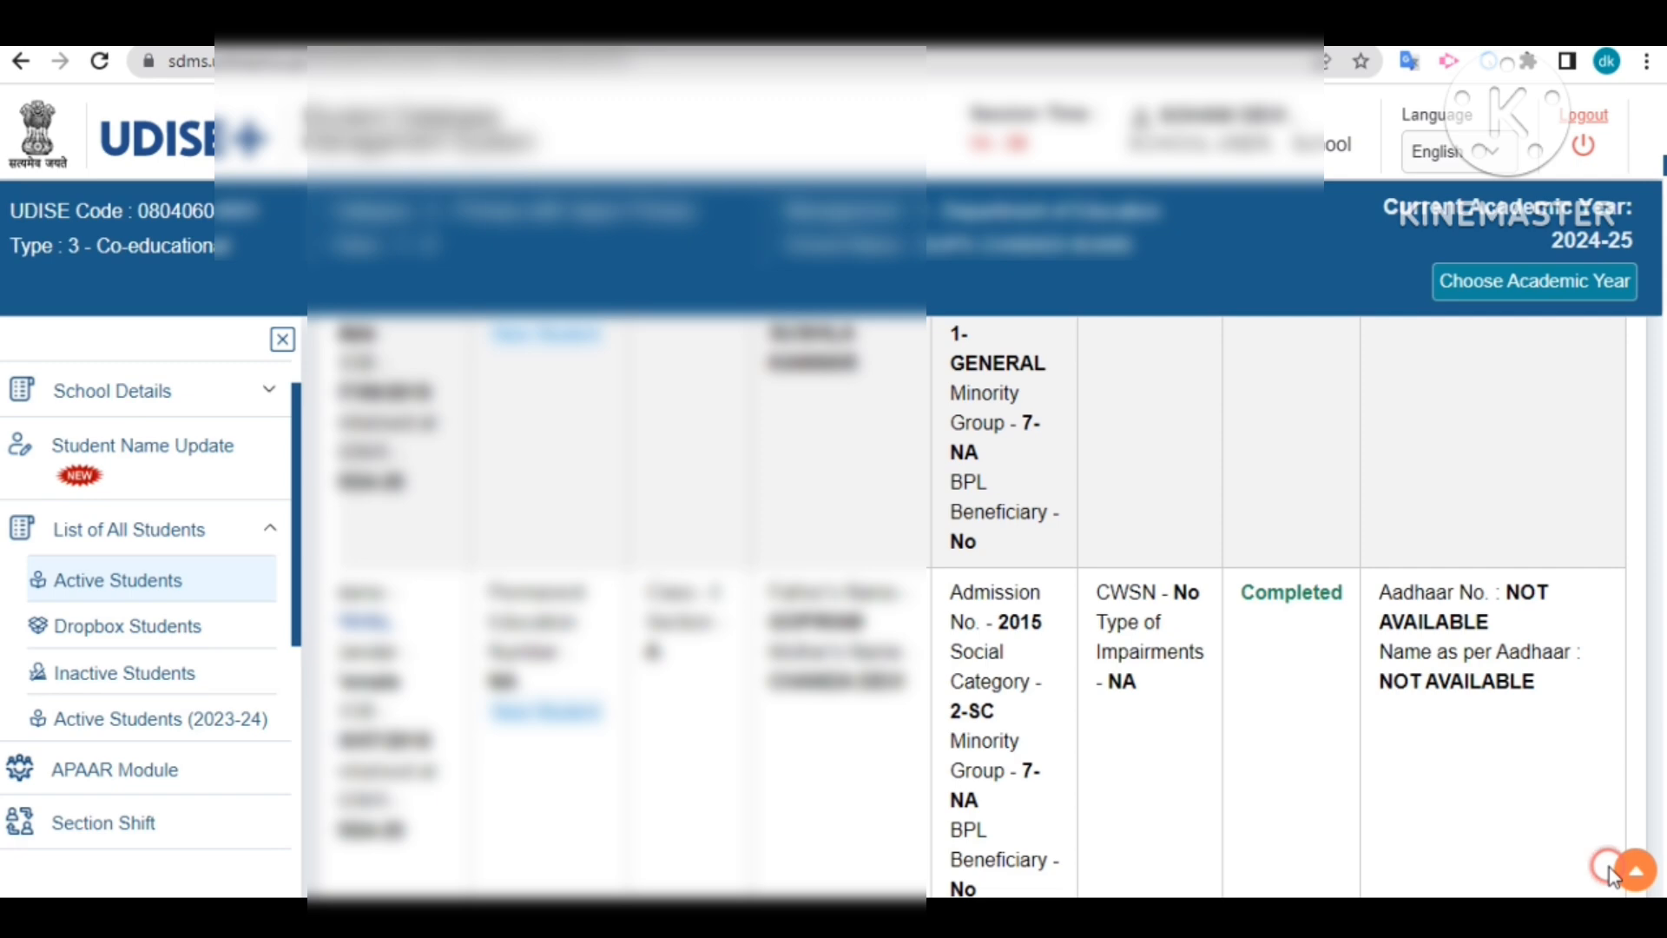
{"action": "scroll", "coordinate": [1608, 866], "scroll_direction": "down", "scroll_amount": 1}
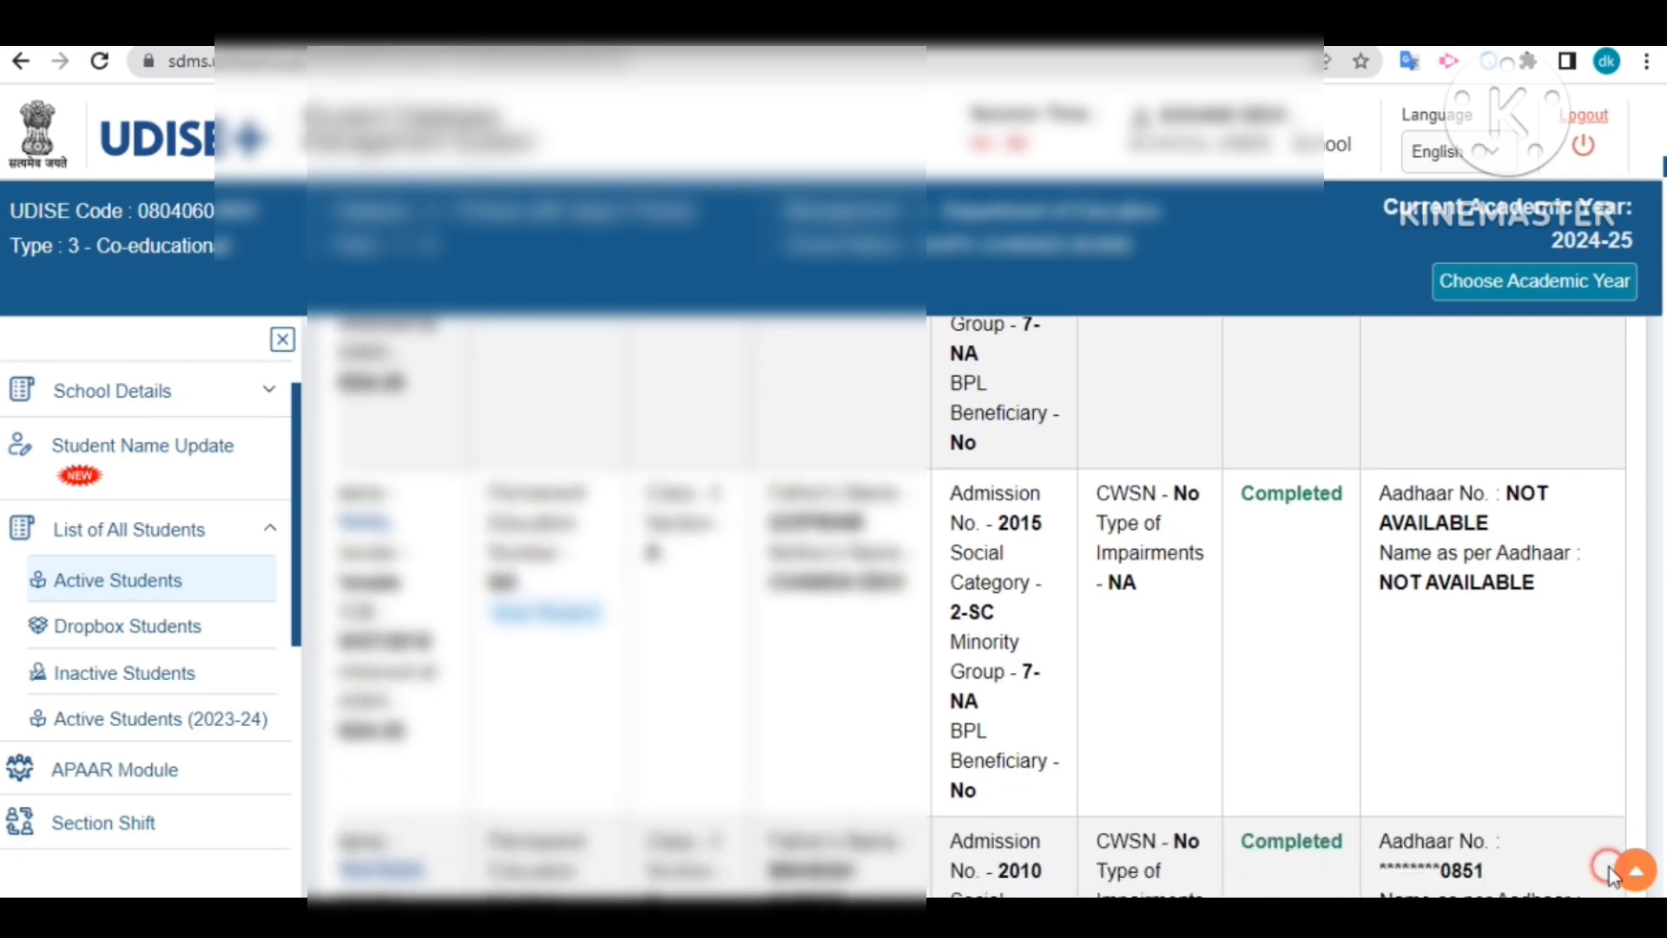
{"action": "scroll", "coordinate": [1608, 867], "scroll_direction": "down", "scroll_amount": 5}
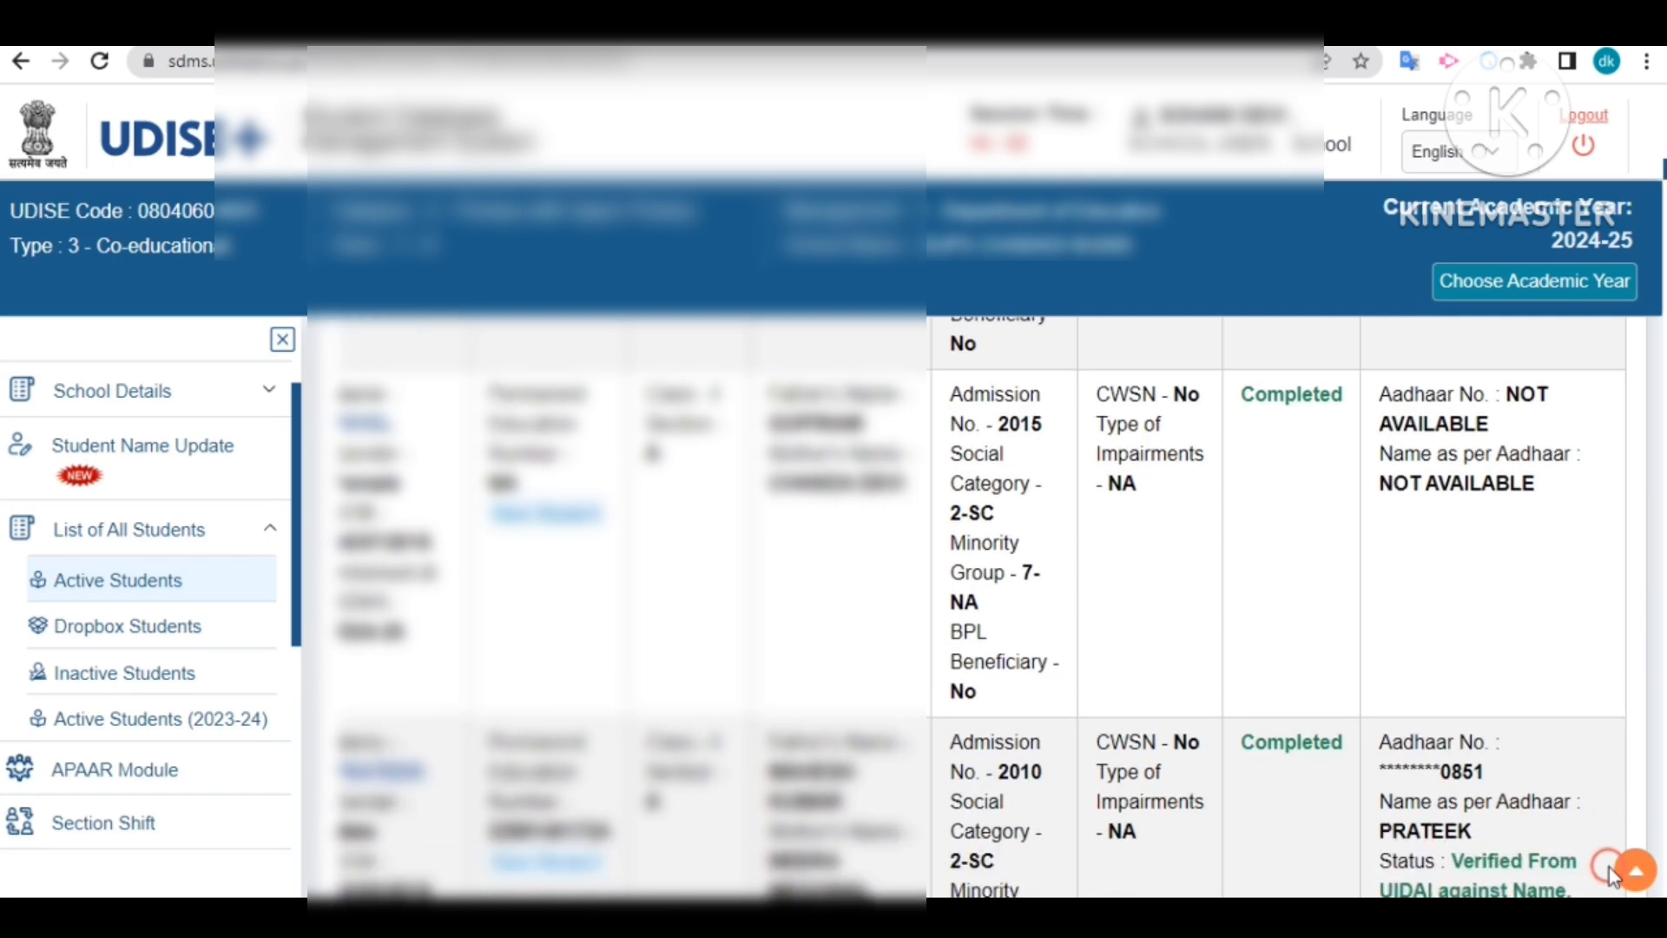
{"action": "scroll", "coordinate": [1608, 866], "scroll_direction": "down", "scroll_amount": 10}
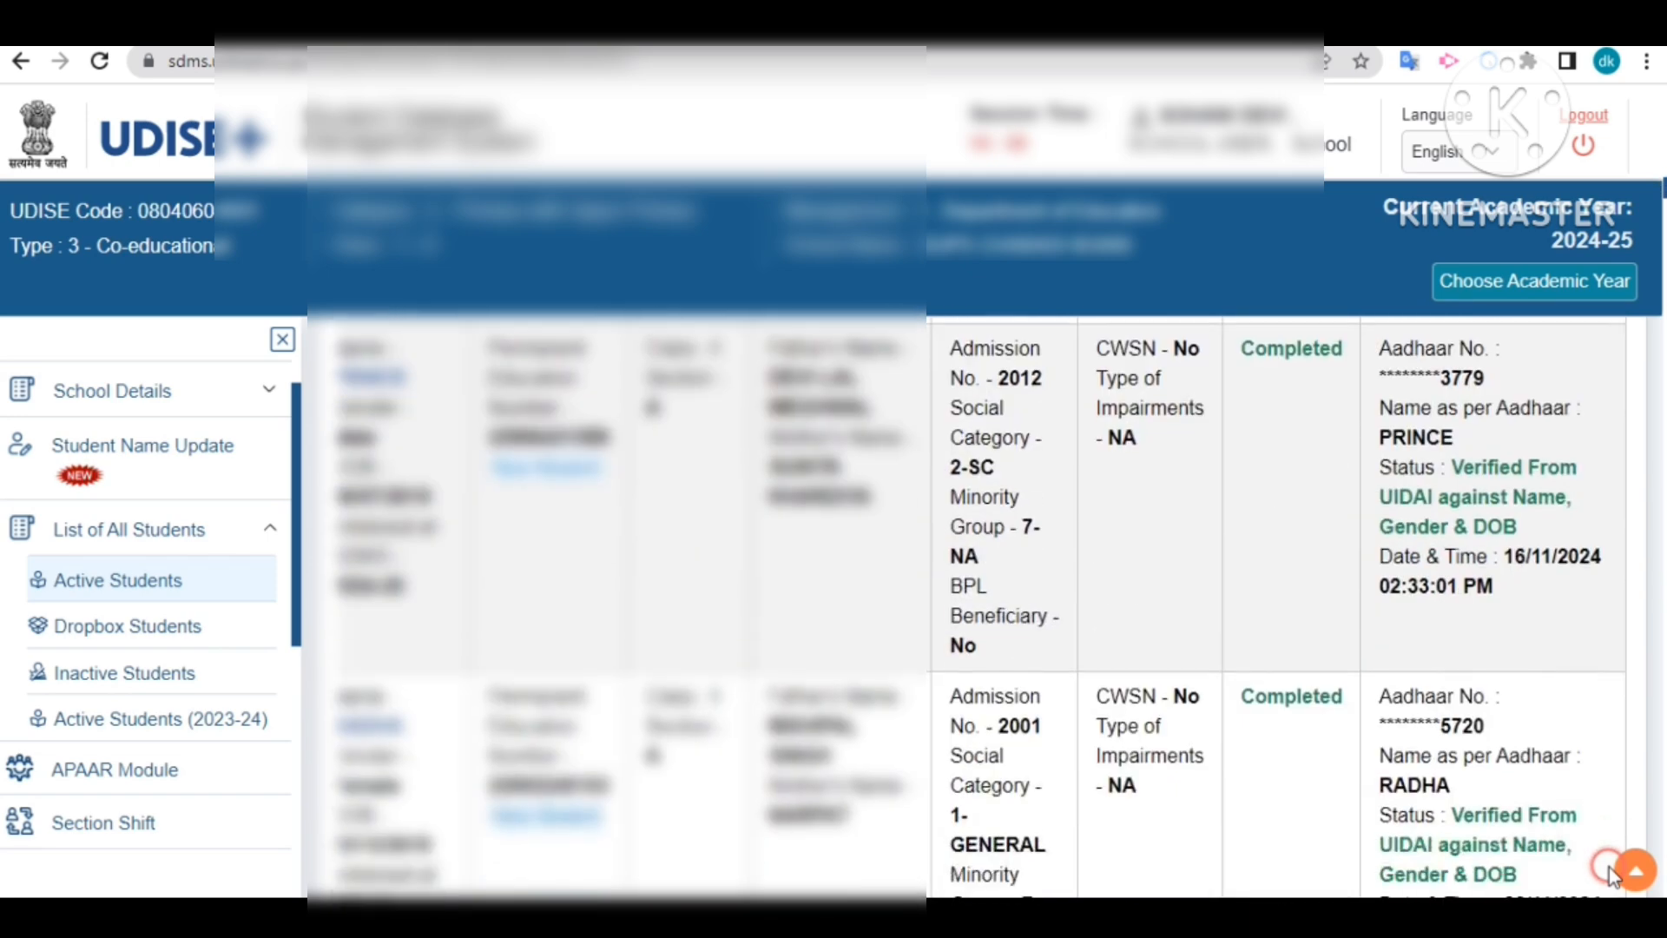
{"action": "scroll", "coordinate": [1608, 867], "scroll_direction": "down", "scroll_amount": 1}
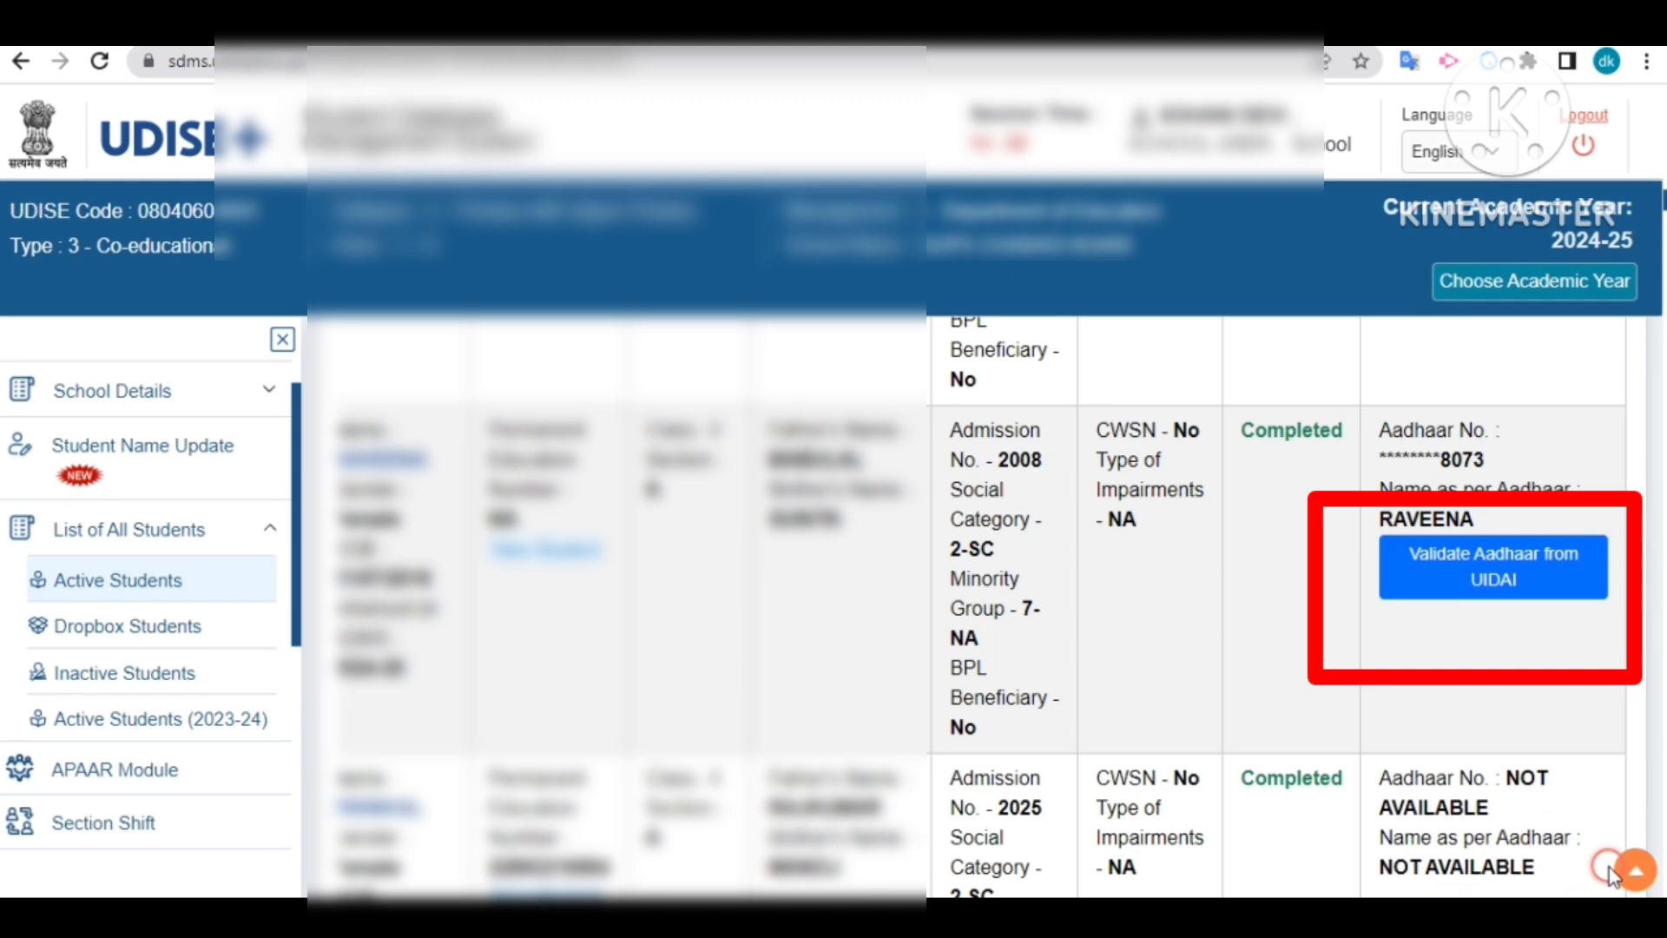
{"action": "left_click", "coordinate": [1486, 569]}
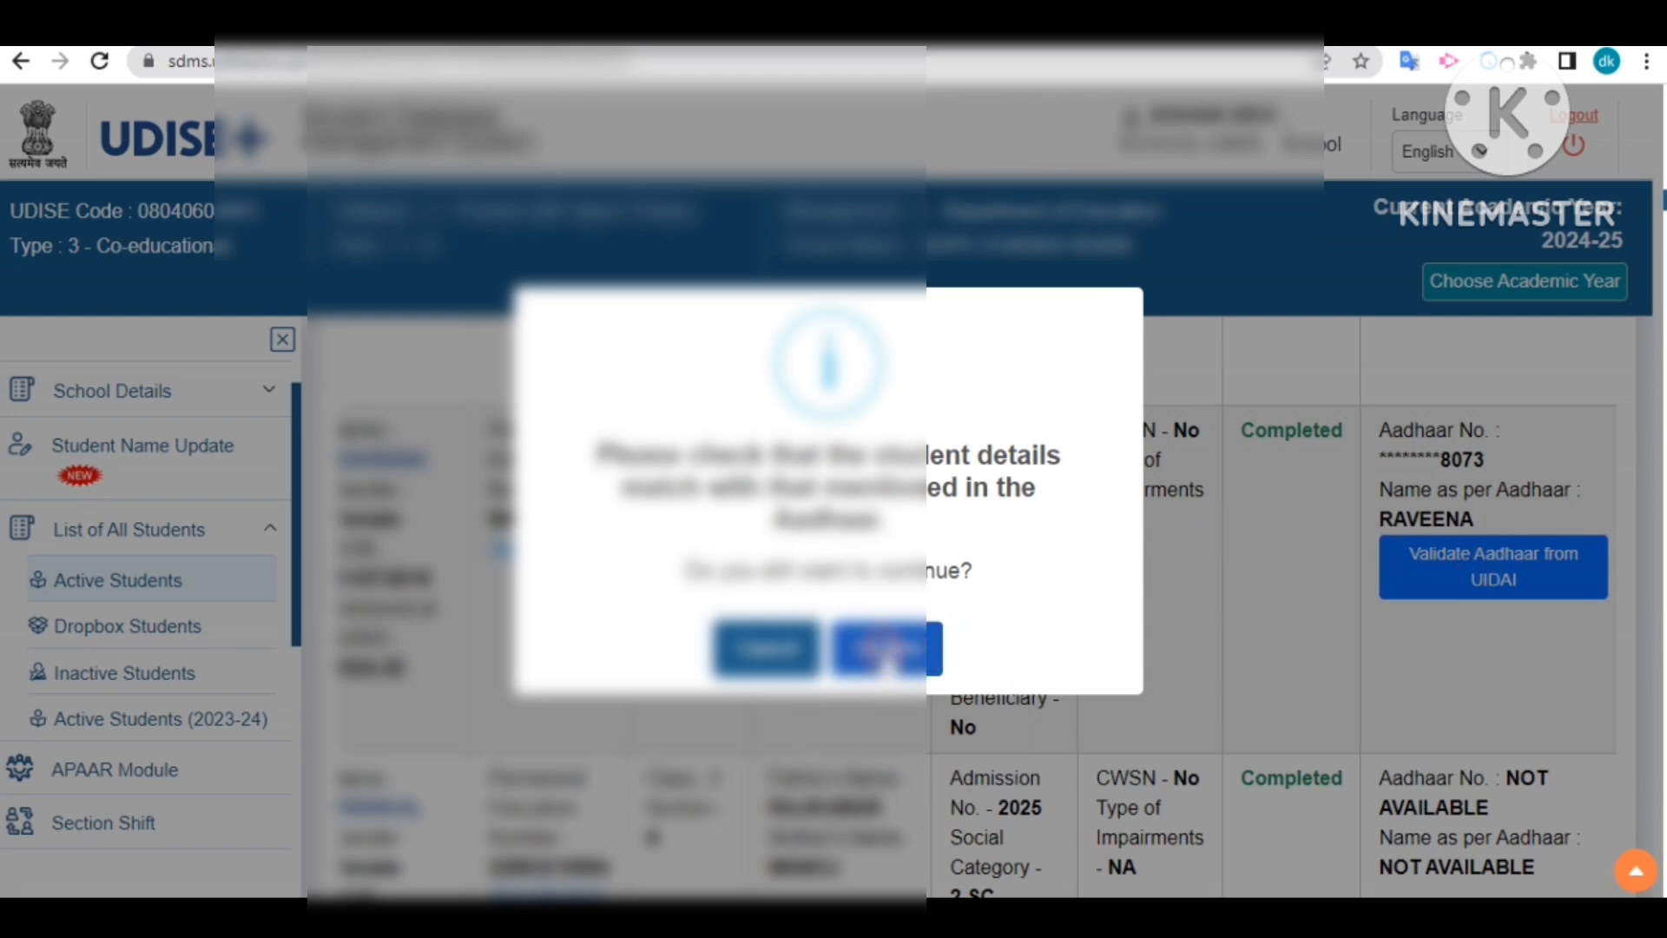
{"action": "left_click", "coordinate": [883, 649]}
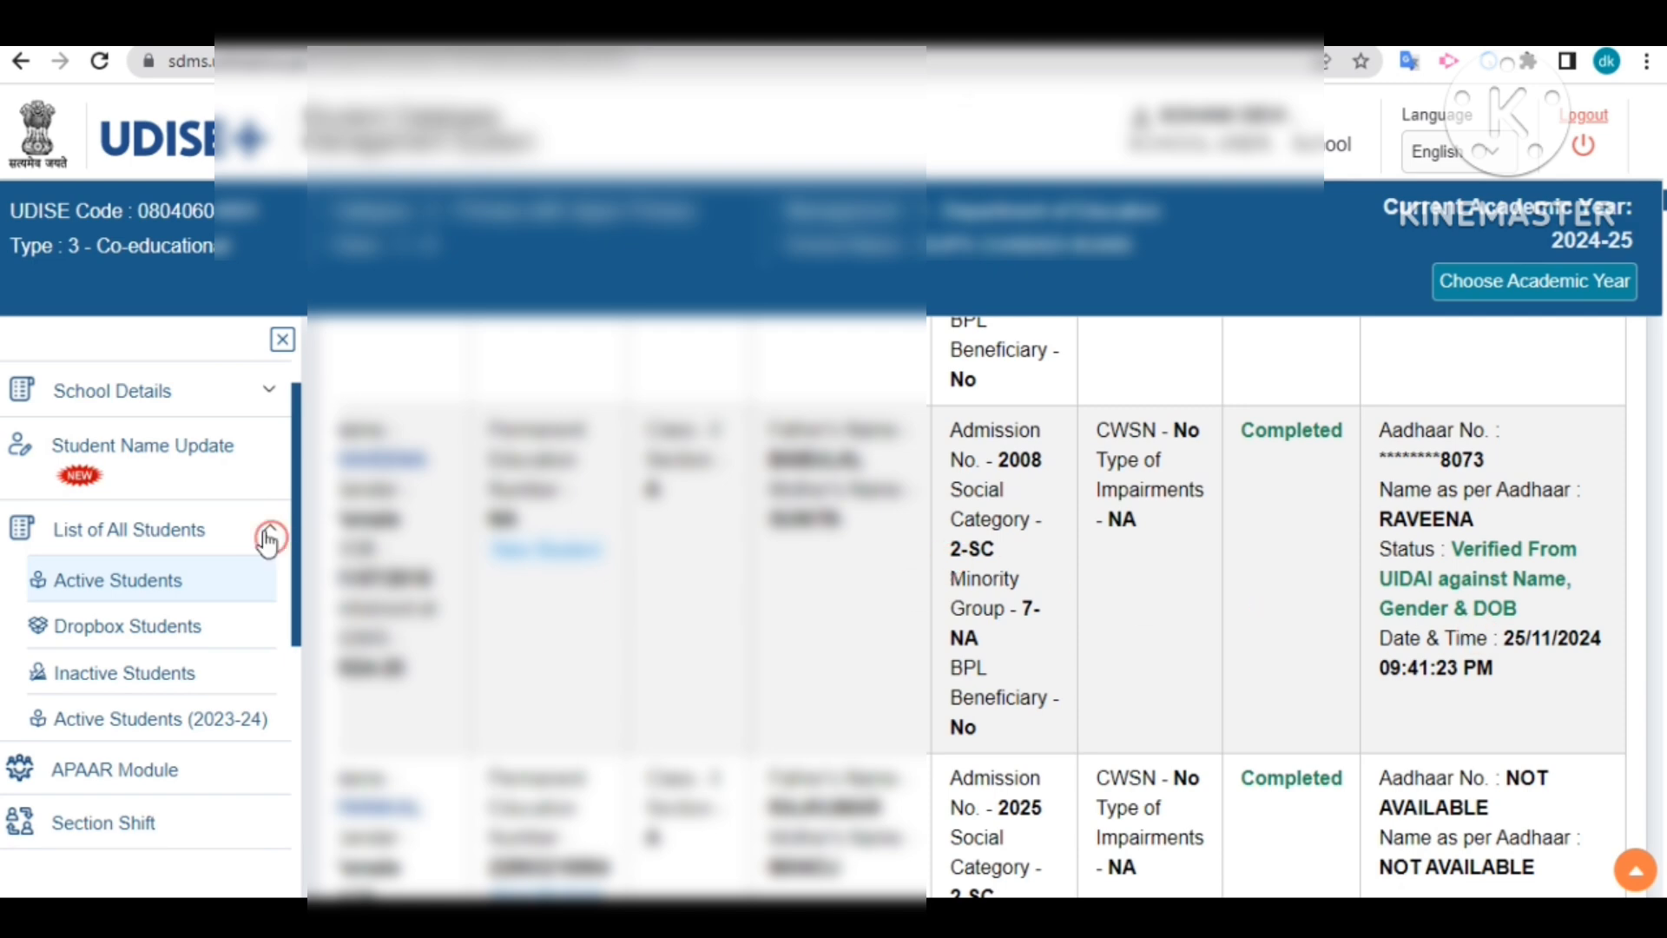
- Open the student name update page and go to the Student PEN entry below the name-change rules
{"action": "left_click", "coordinate": [149, 458]}
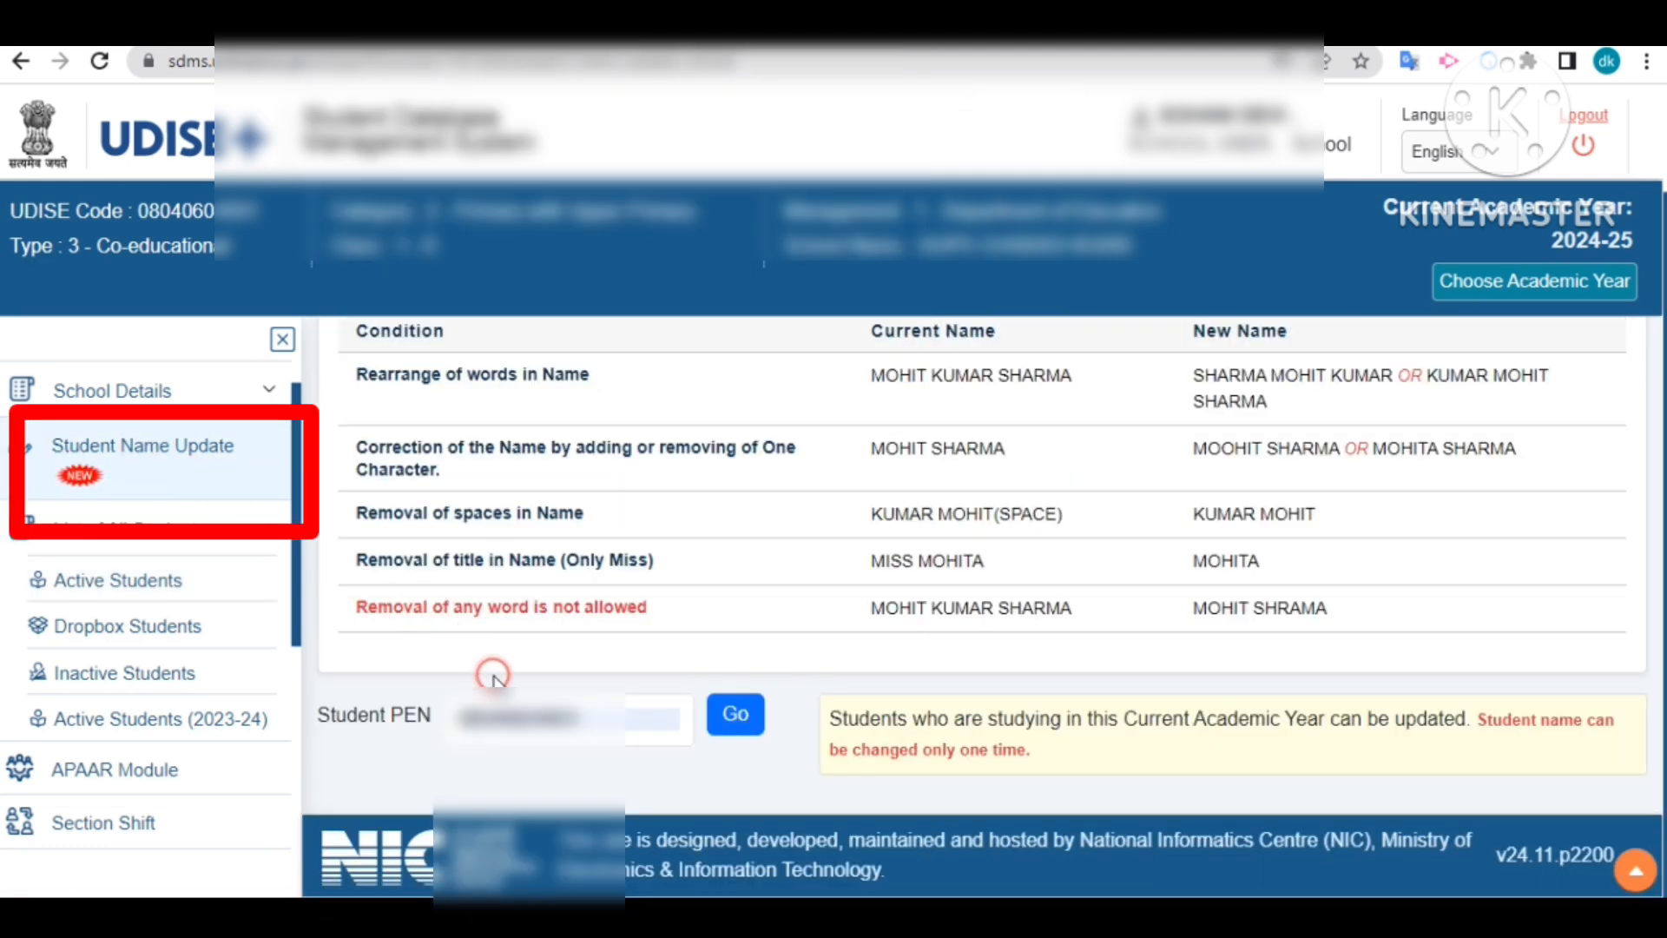
{"action": "left_click", "coordinate": [595, 717]}
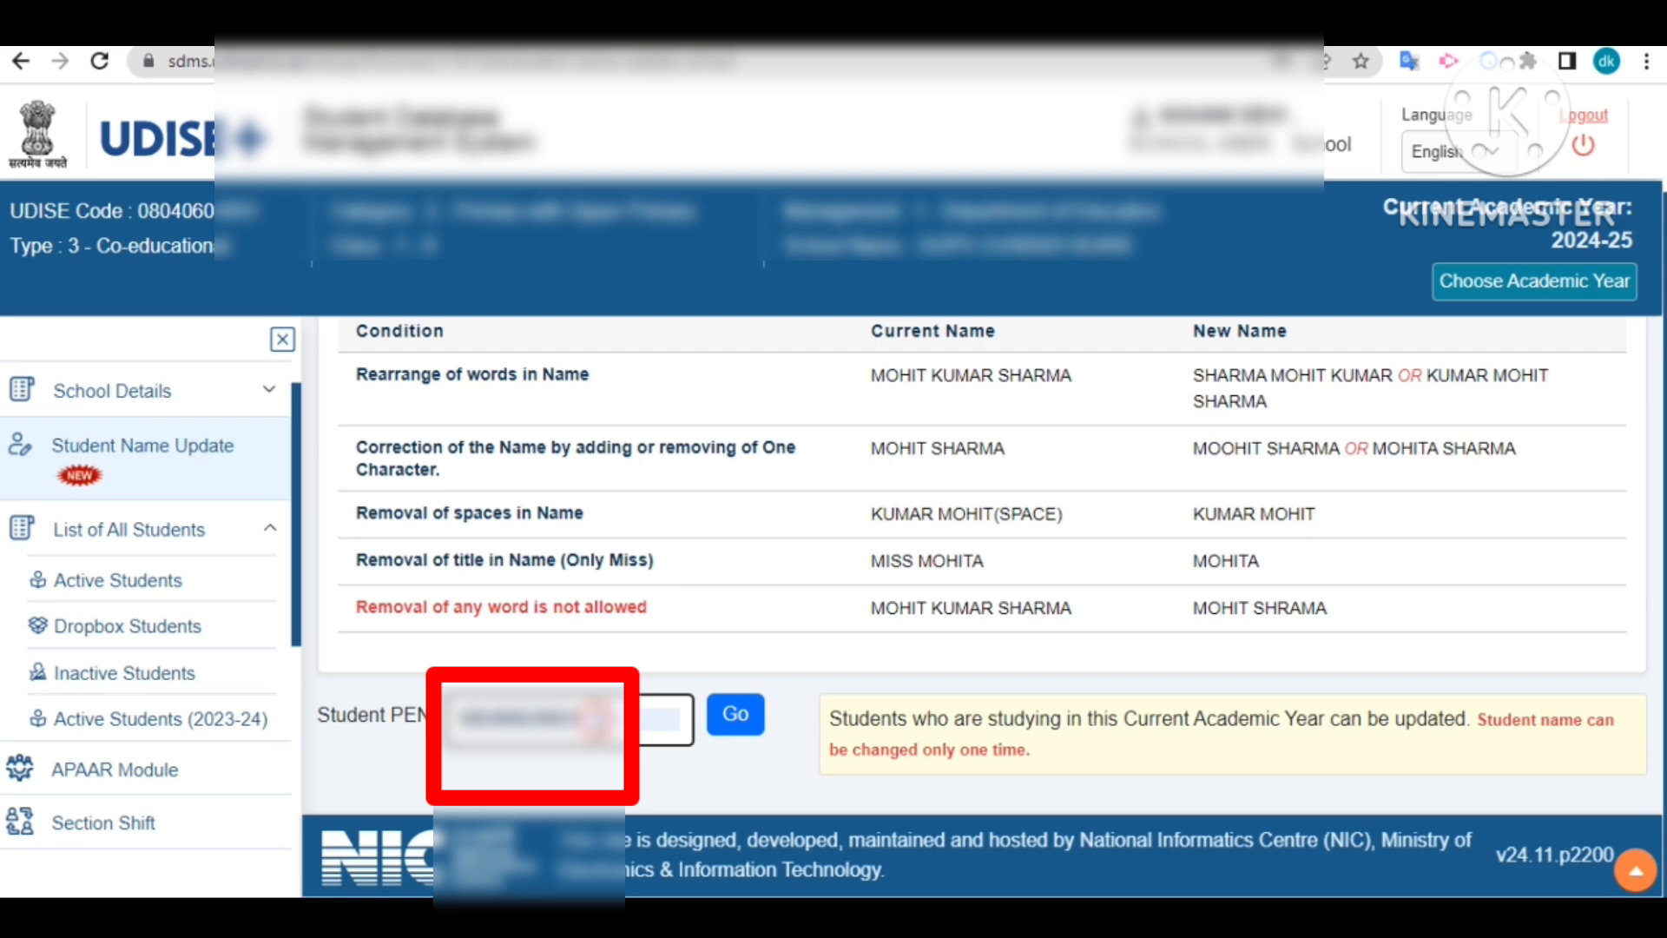
{"action": "left_click", "coordinate": [725, 748]}
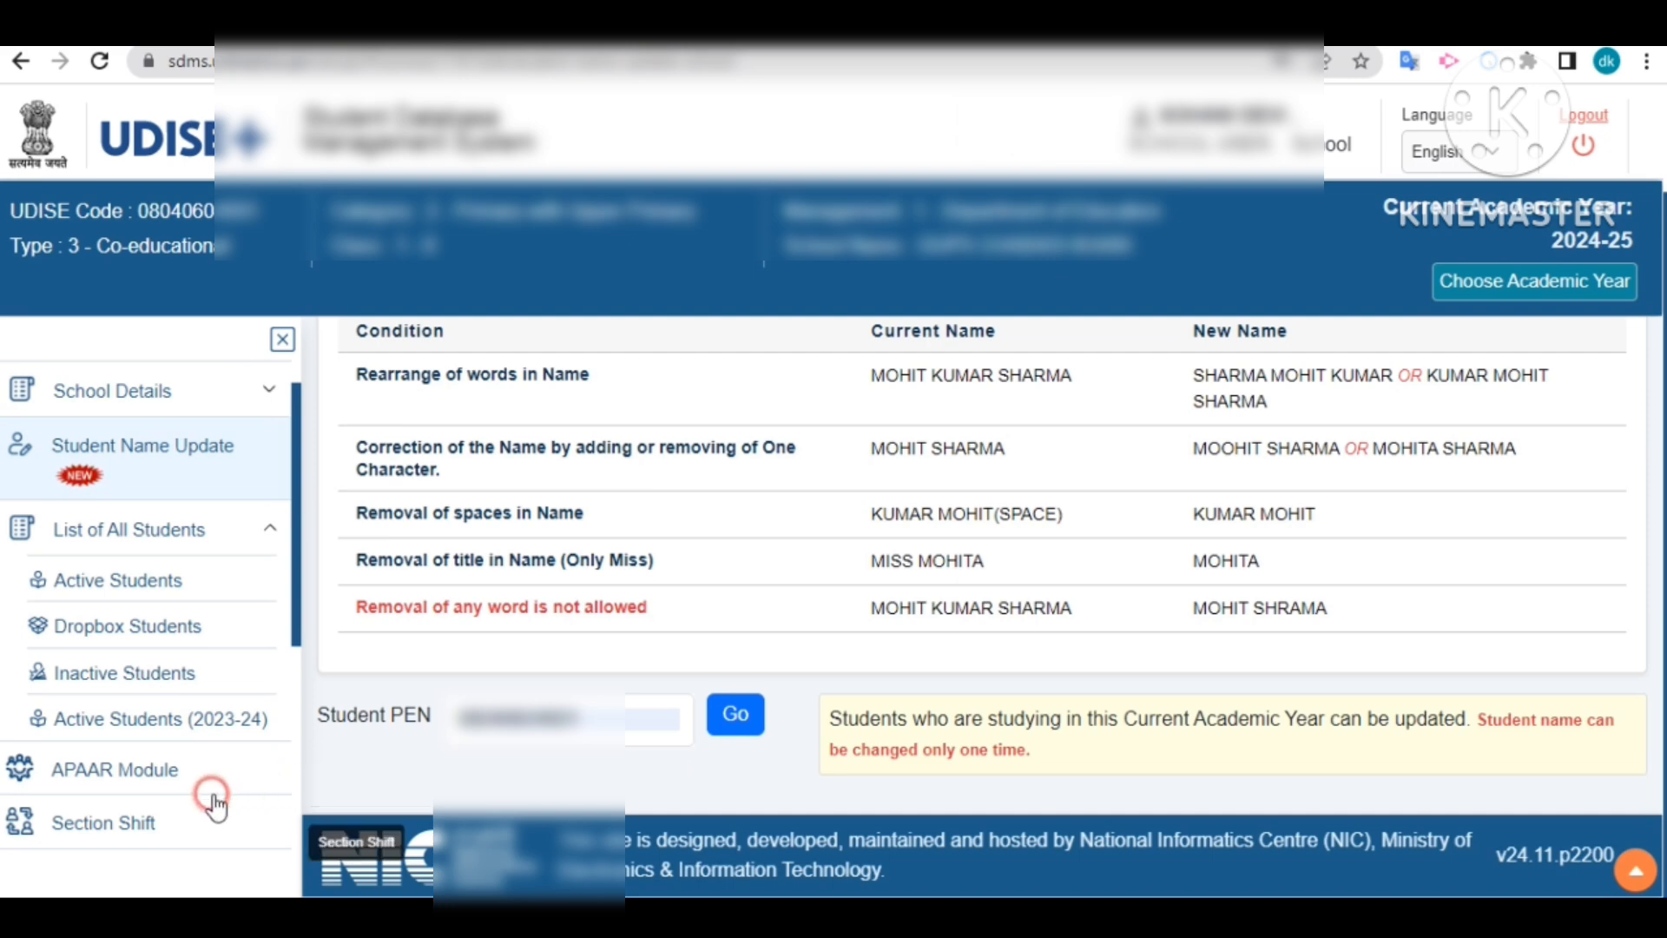
- Open the APAAR module and list the class VI students of all sections
{"action": "left_click", "coordinate": [272, 531]}
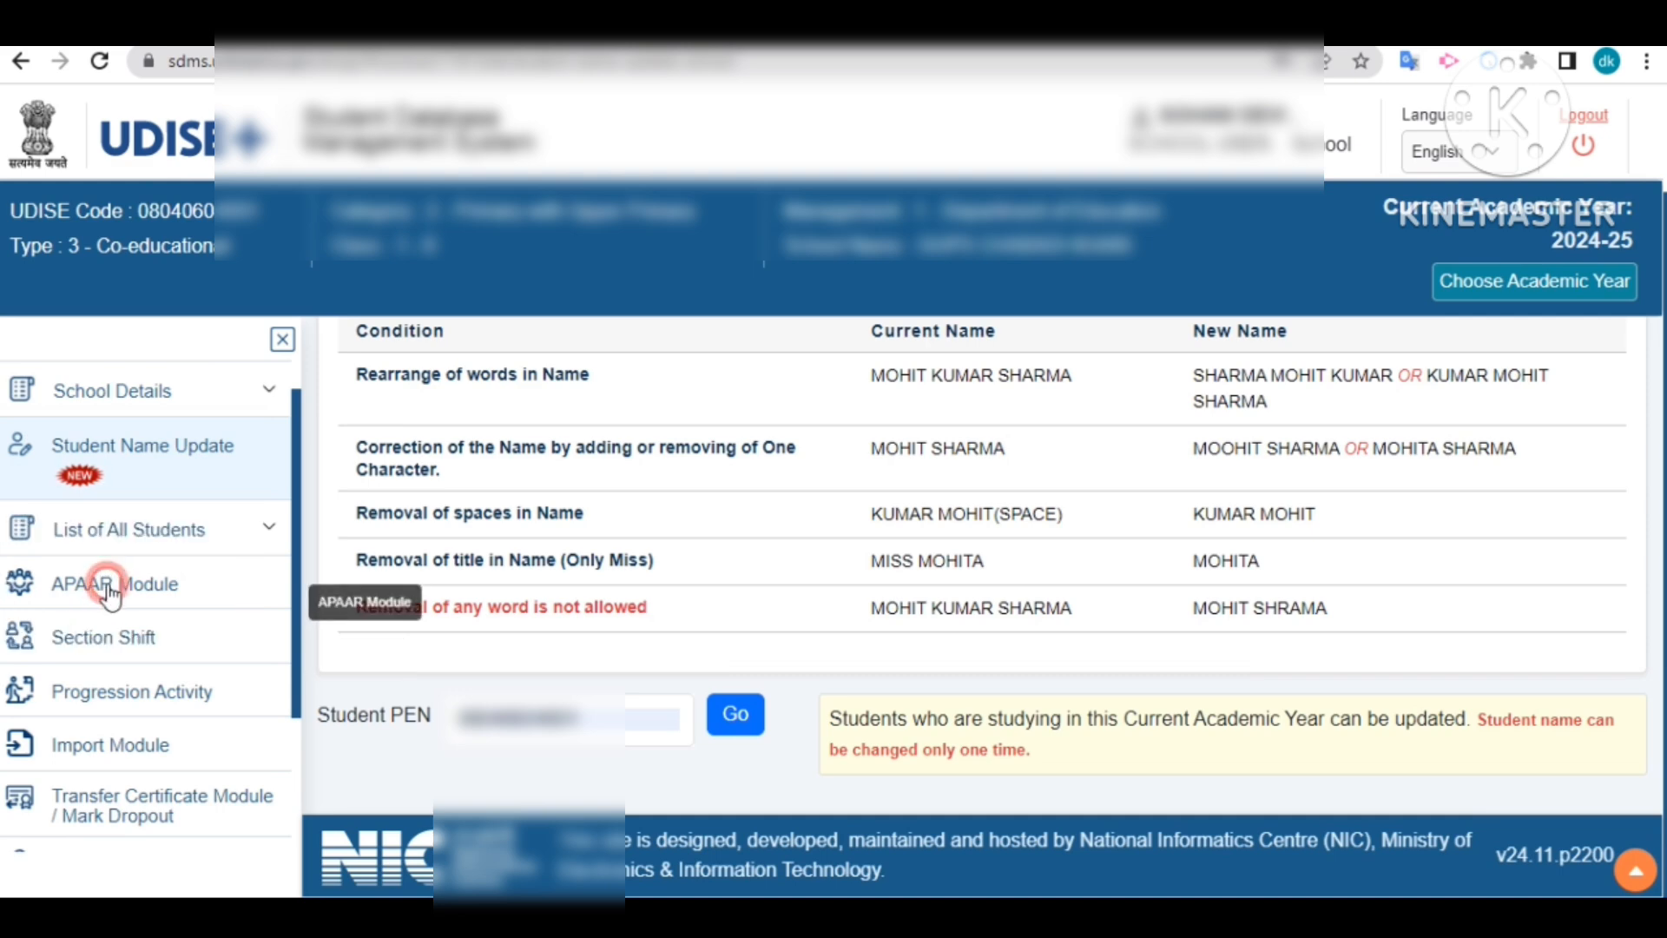
{"action": "left_click", "coordinate": [106, 585]}
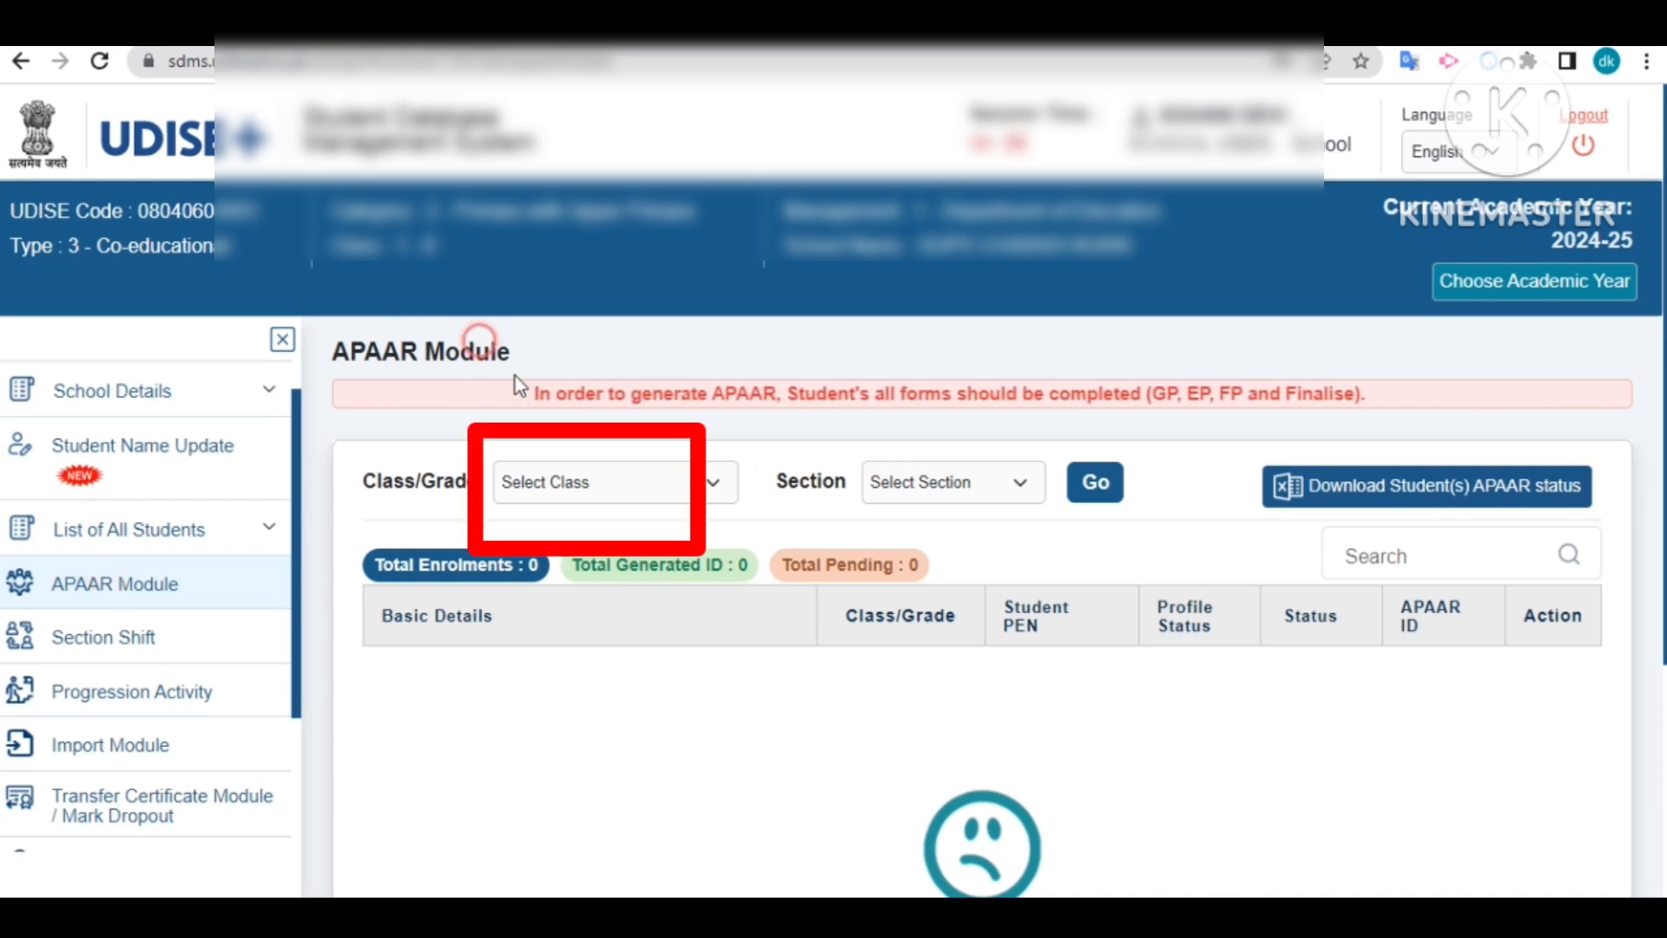
{"action": "left_click", "coordinate": [556, 492]}
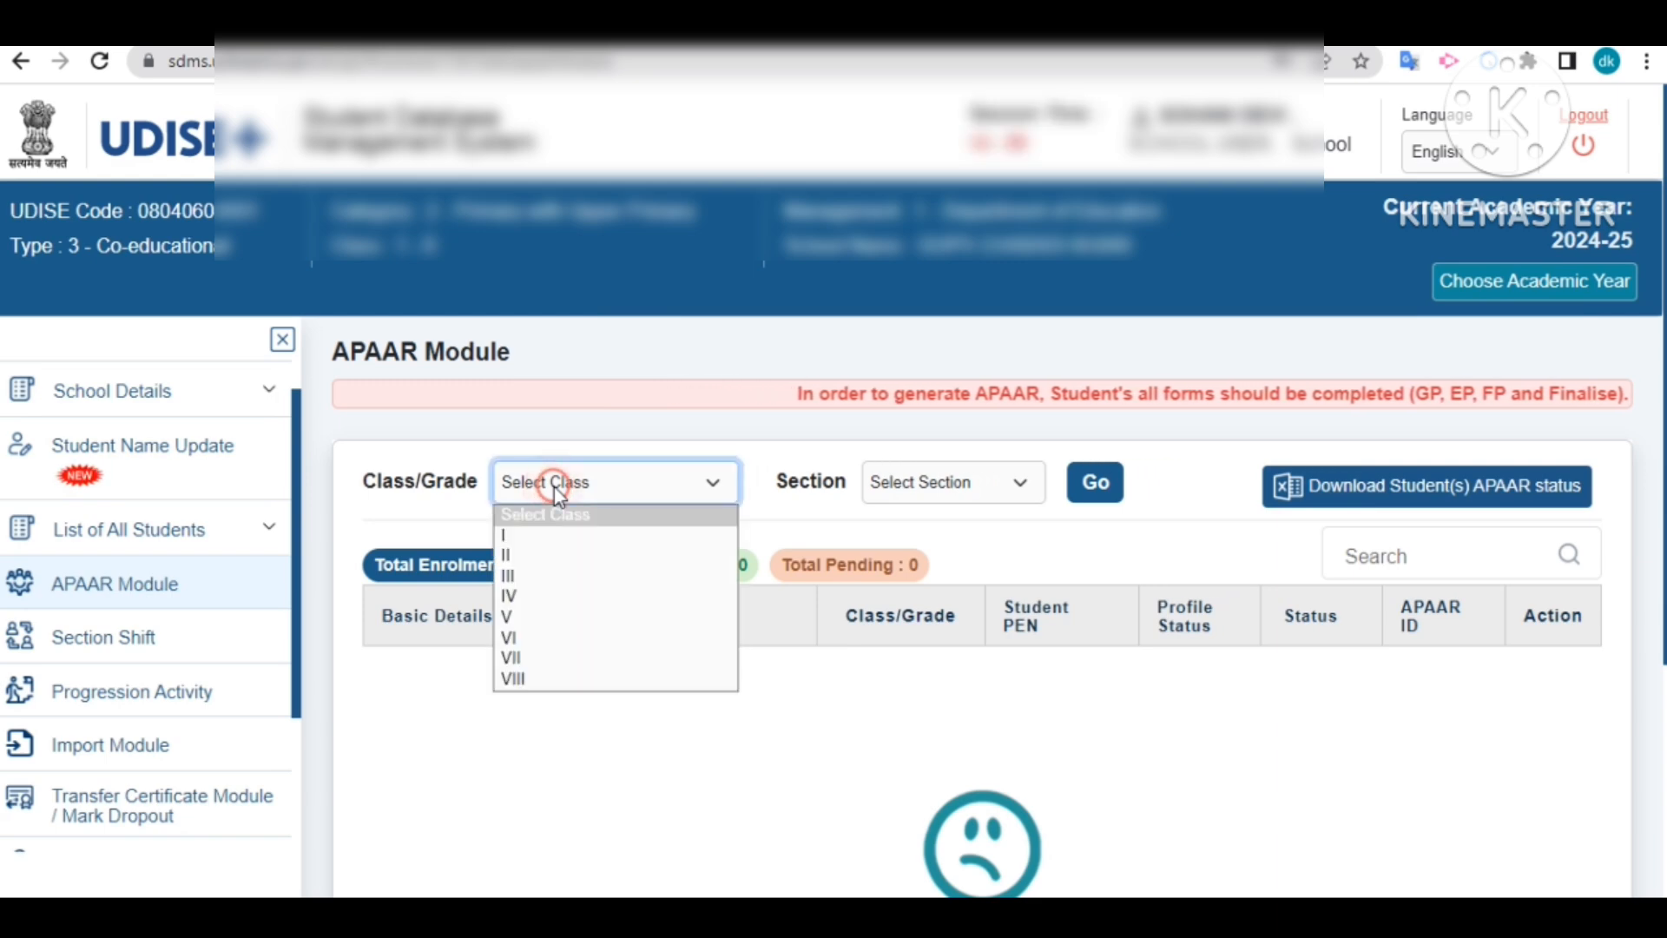
{"action": "left_click", "coordinate": [545, 638]}
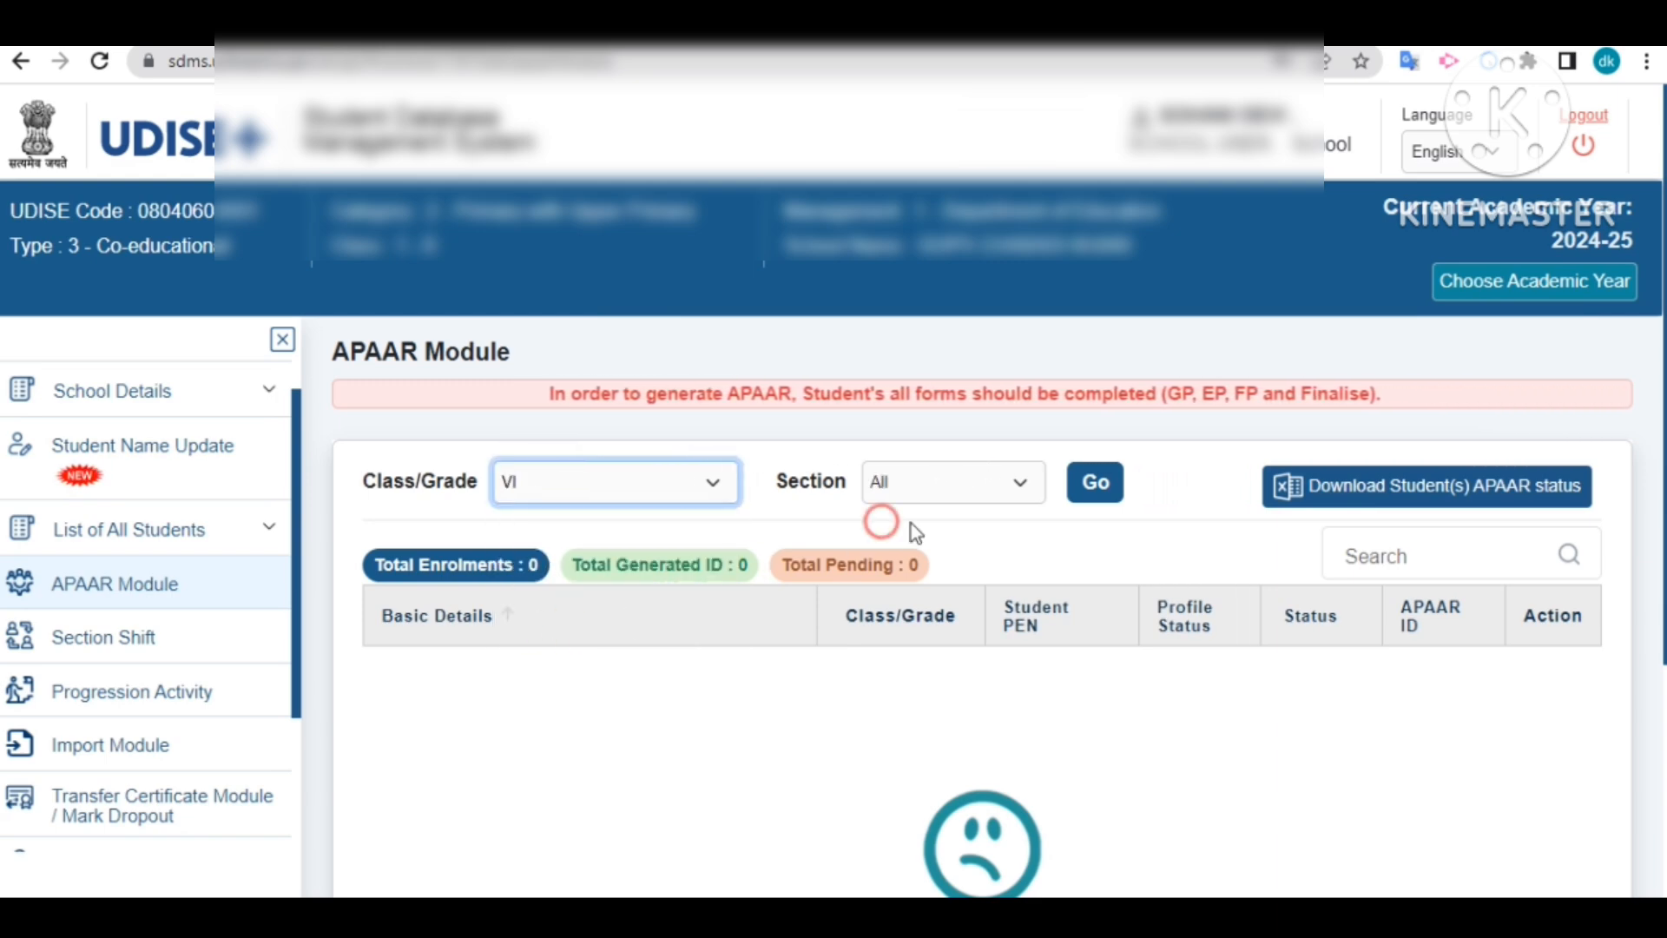
{"action": "left_click", "coordinate": [924, 494]}
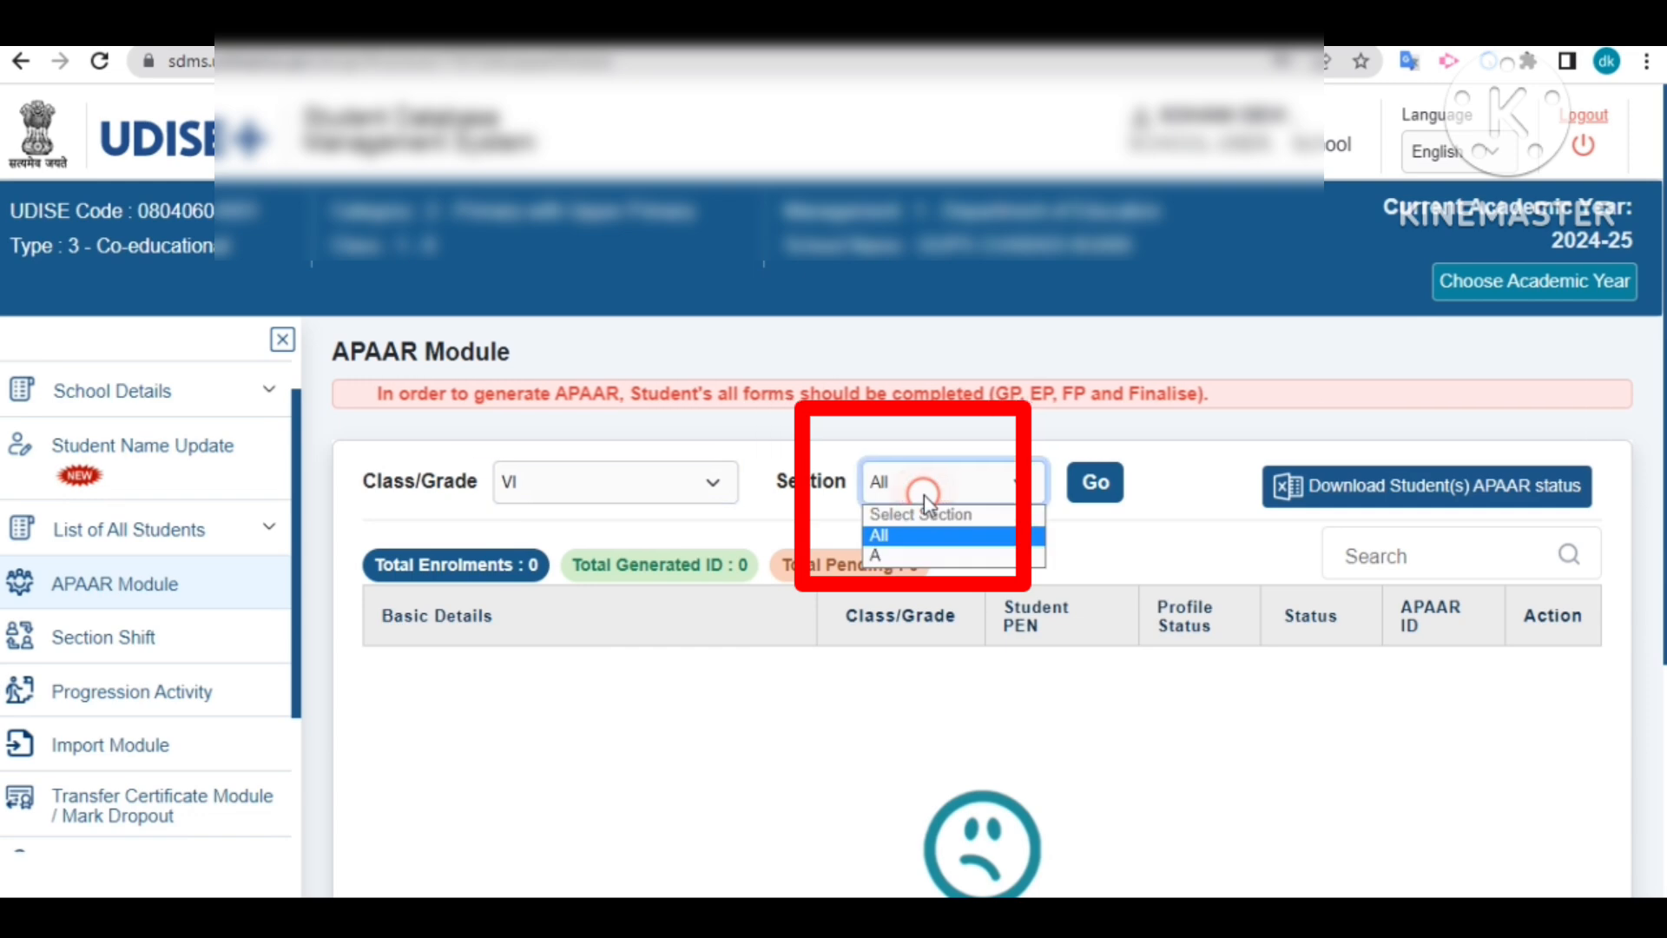
{"action": "left_click", "coordinate": [1096, 495]}
{"action": "left_click", "coordinate": [1096, 495]}
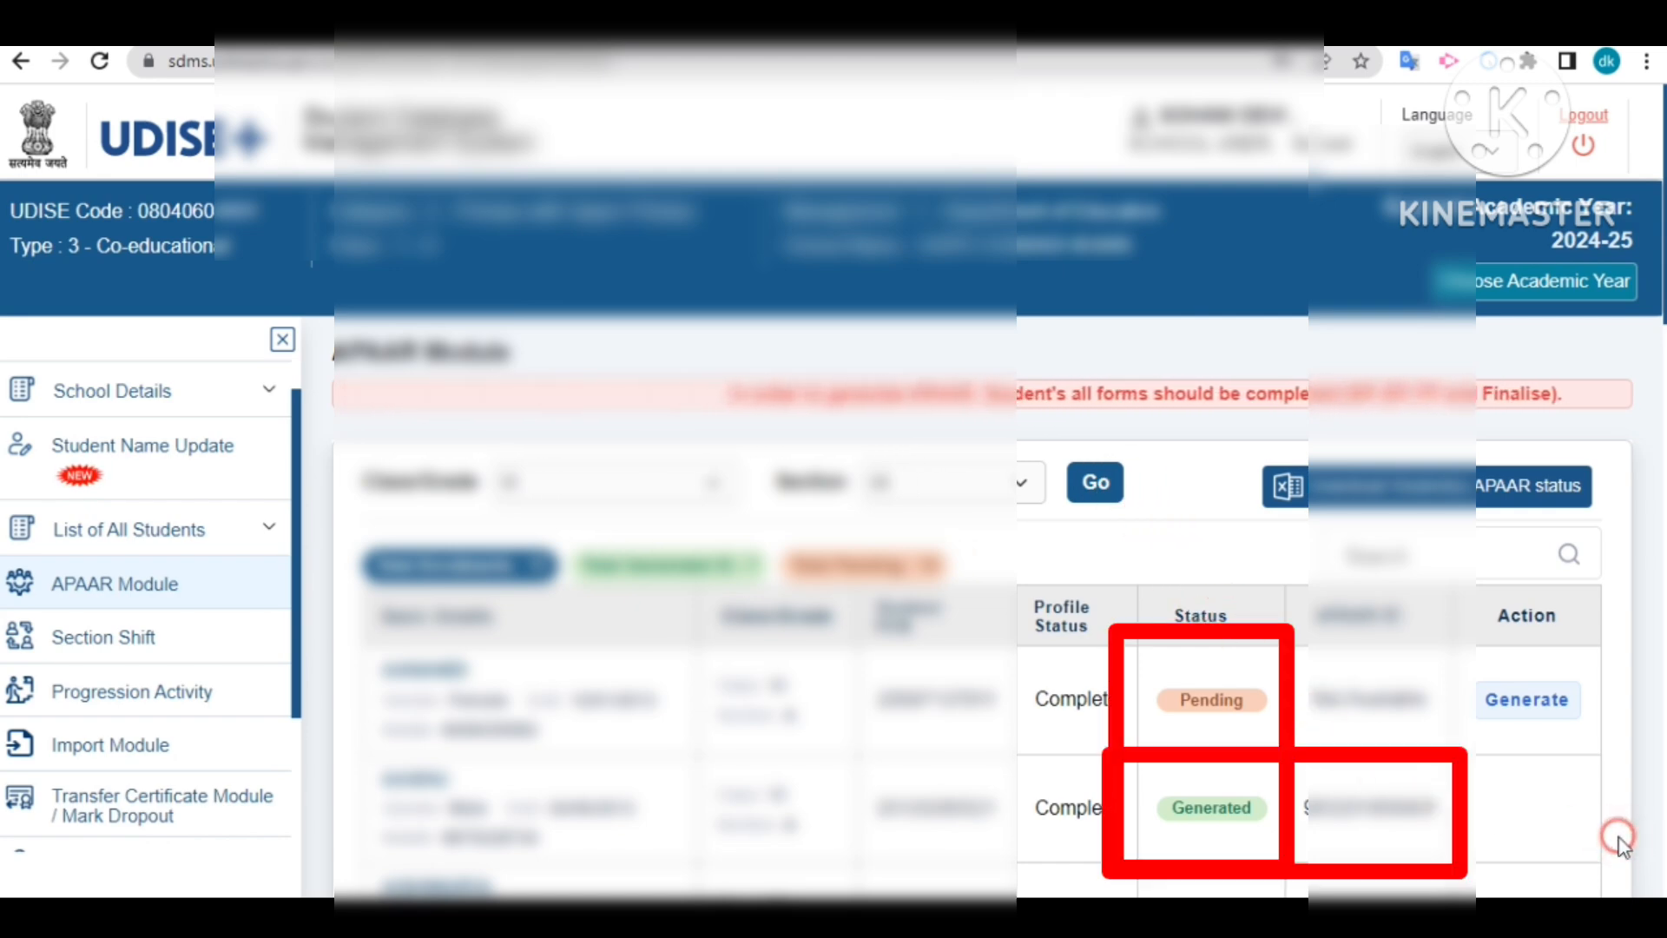
- Examine the profile status, APAAR status and available action of each class VI student through the end of the list
{"action": "scroll", "coordinate": [1619, 837], "scroll_direction": "down", "scroll_amount": 2}
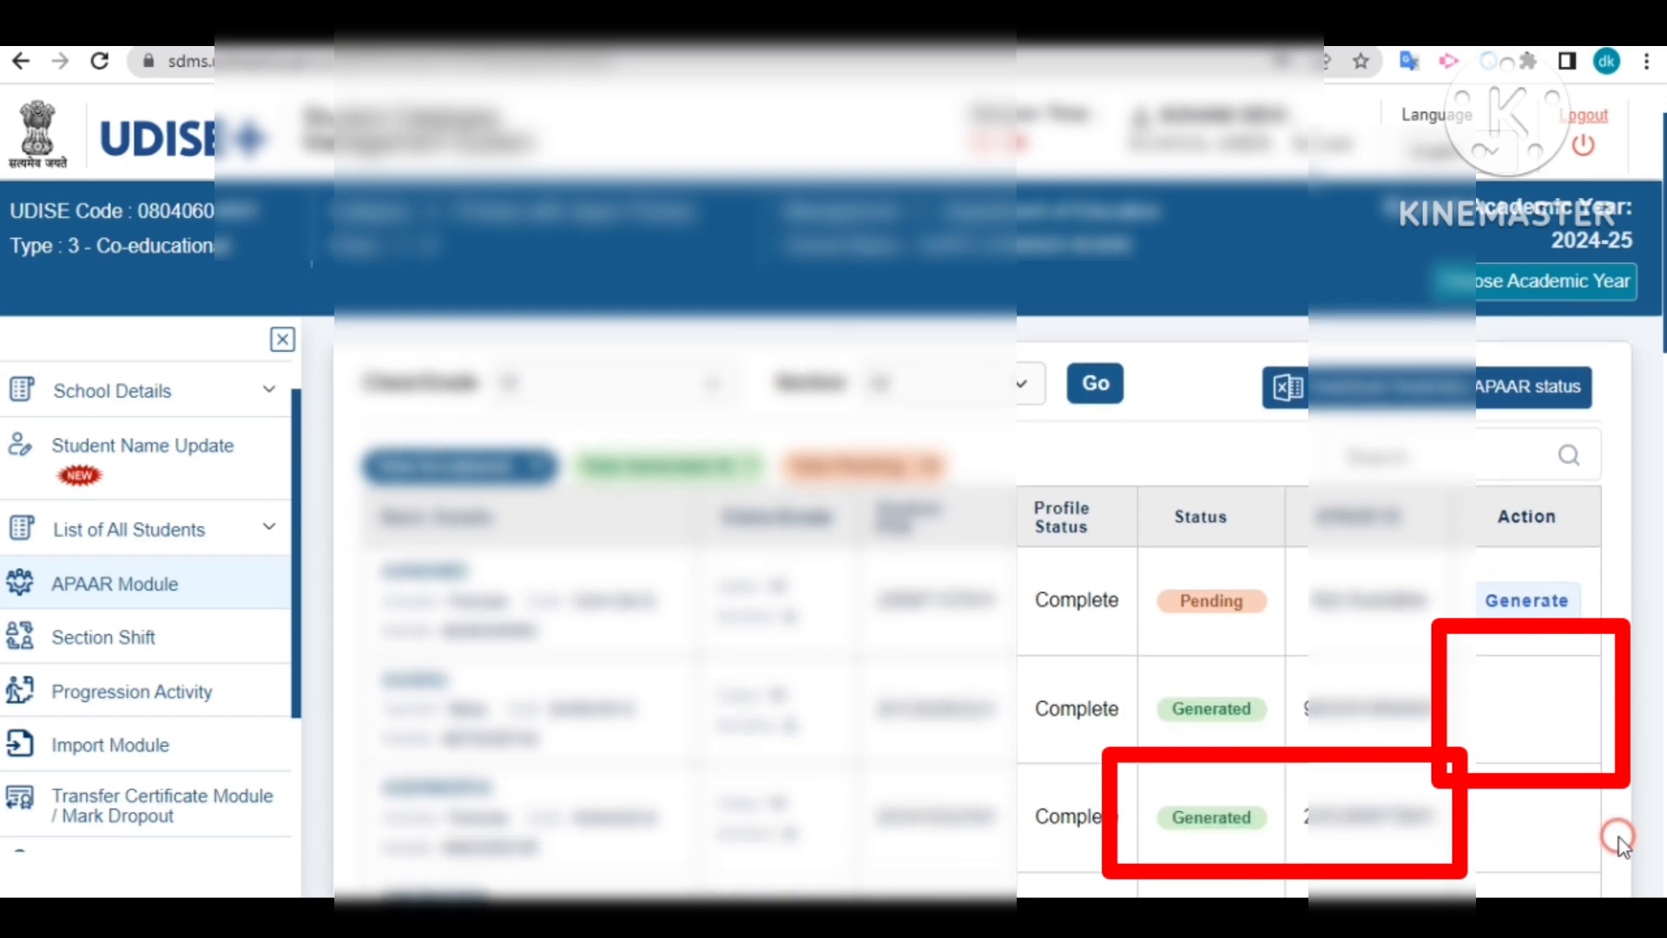
{"action": "scroll", "coordinate": [1618, 836], "scroll_direction": "down", "scroll_amount": 2}
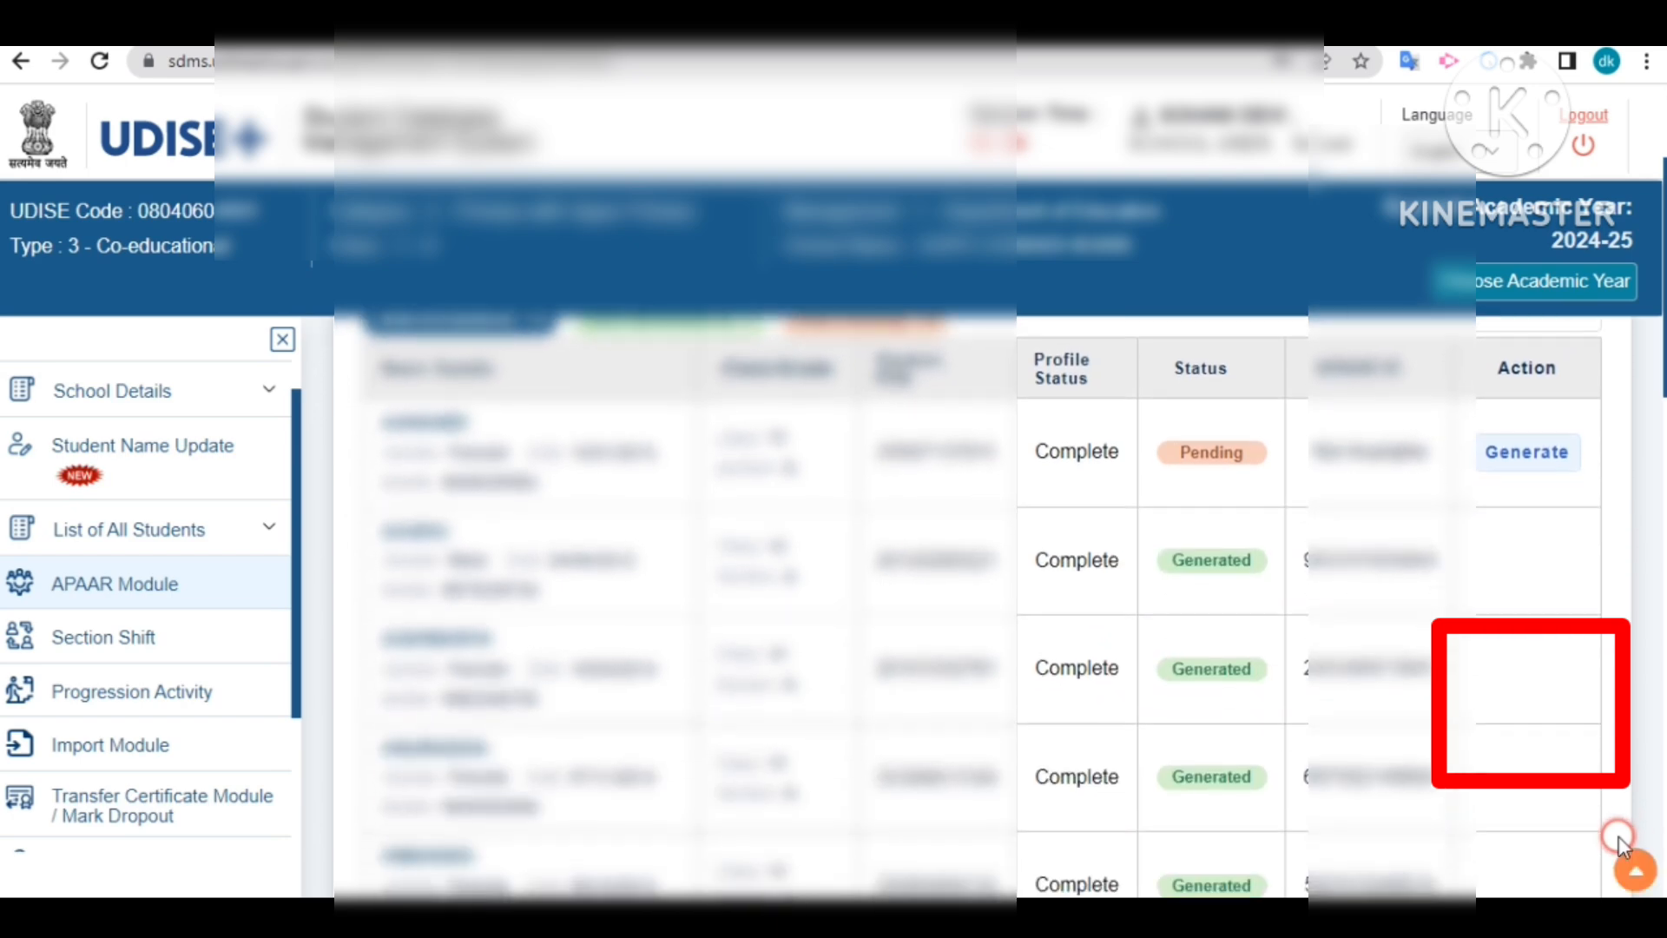
{"action": "scroll", "coordinate": [1618, 836], "scroll_direction": "down", "scroll_amount": 2}
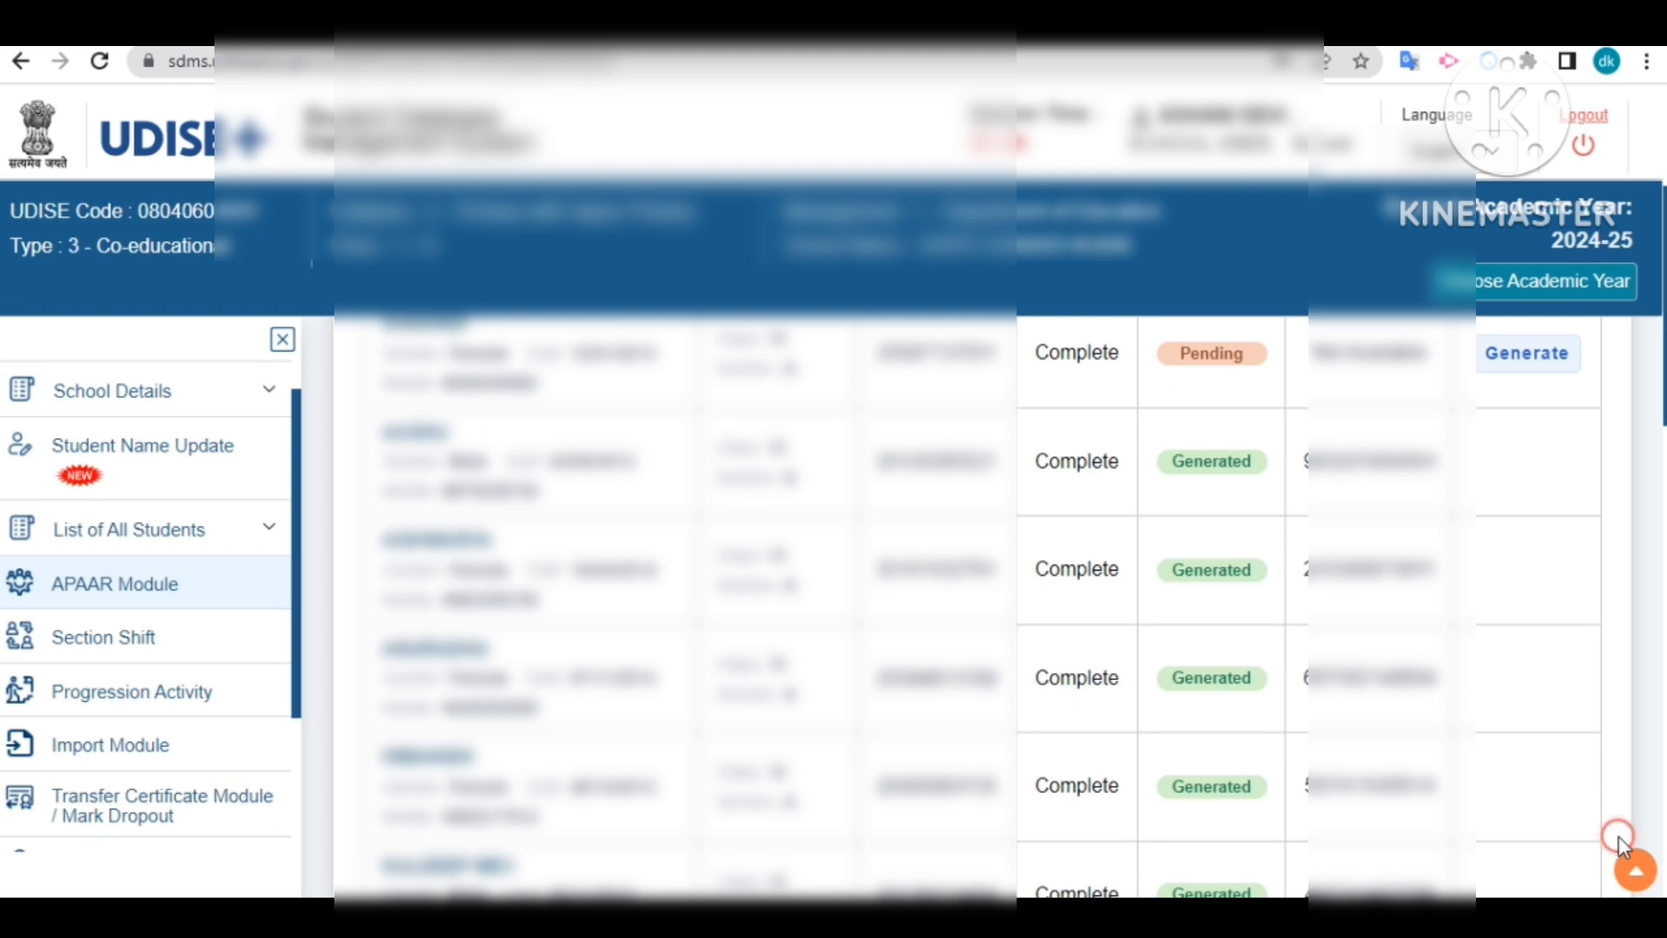
{"action": "scroll", "coordinate": [1619, 836], "scroll_direction": "down", "scroll_amount": 5}
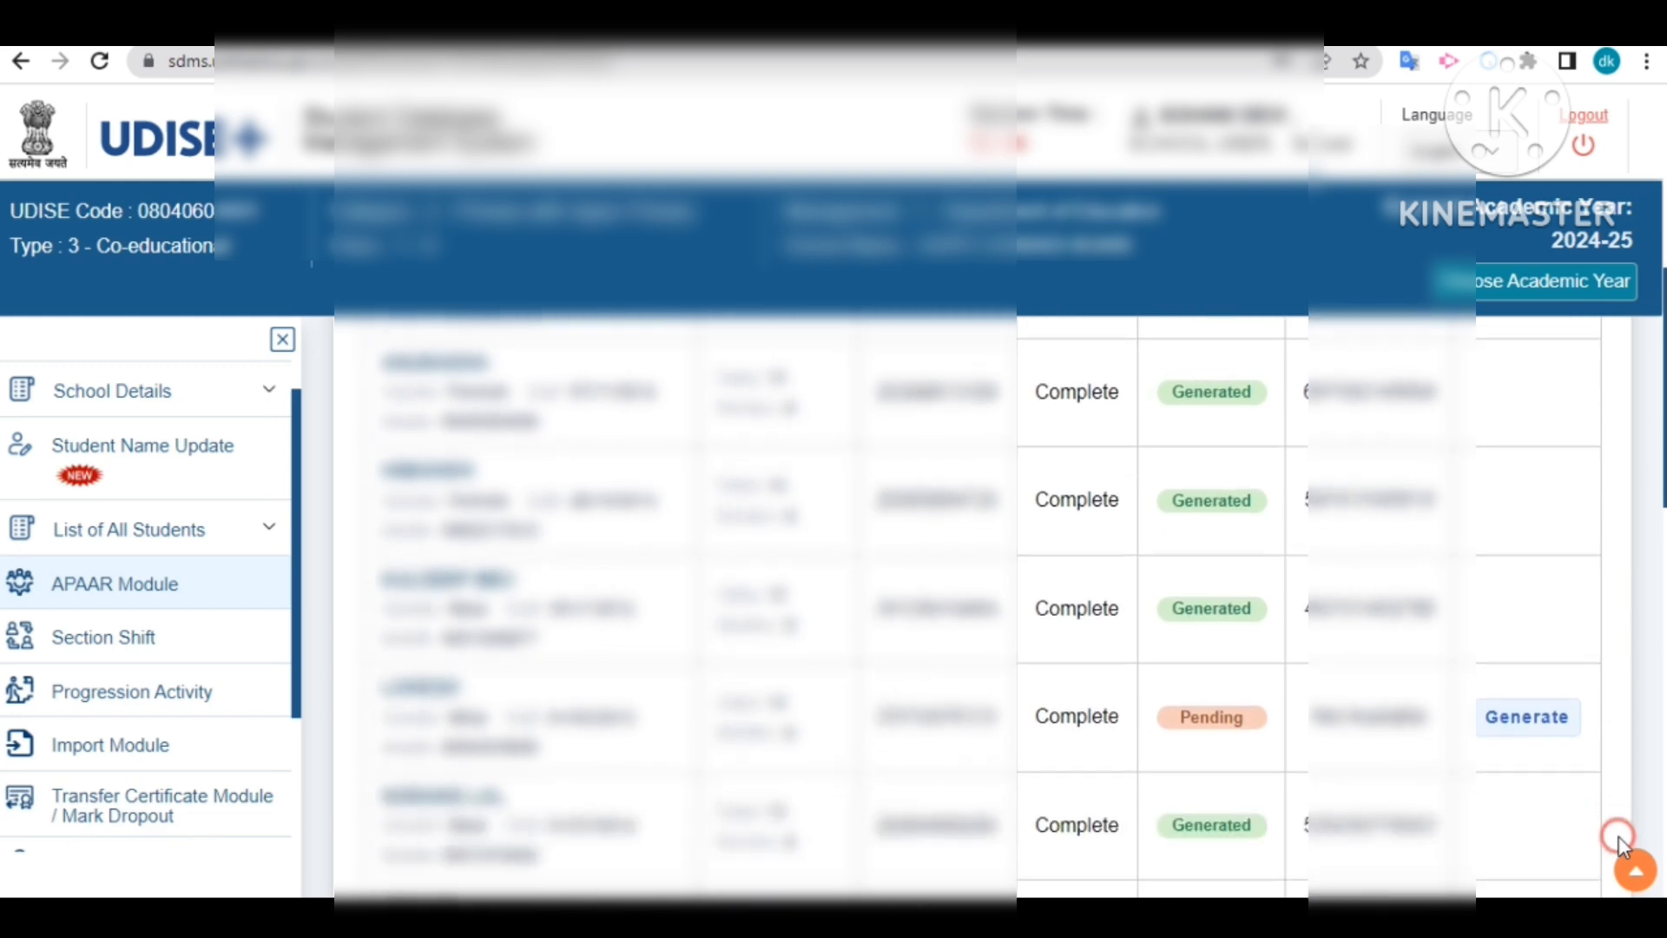
{"action": "scroll", "coordinate": [1618, 836], "scroll_direction": "down", "scroll_amount": 3}
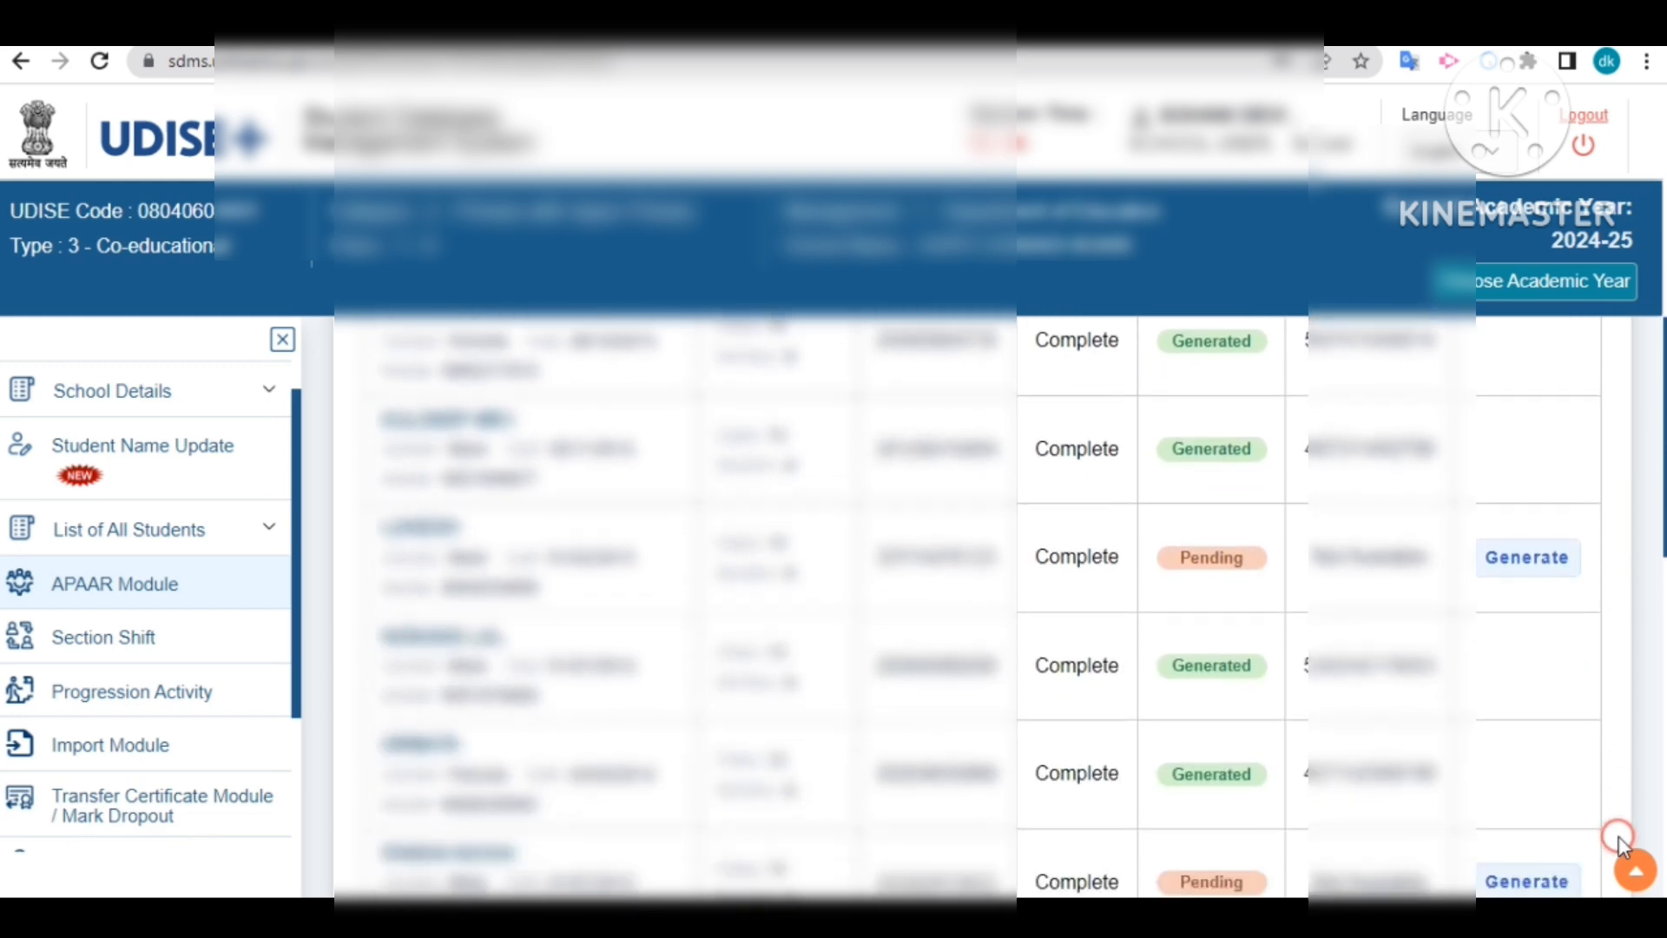
{"action": "scroll", "coordinate": [1619, 836], "scroll_direction": "down", "scroll_amount": 4}
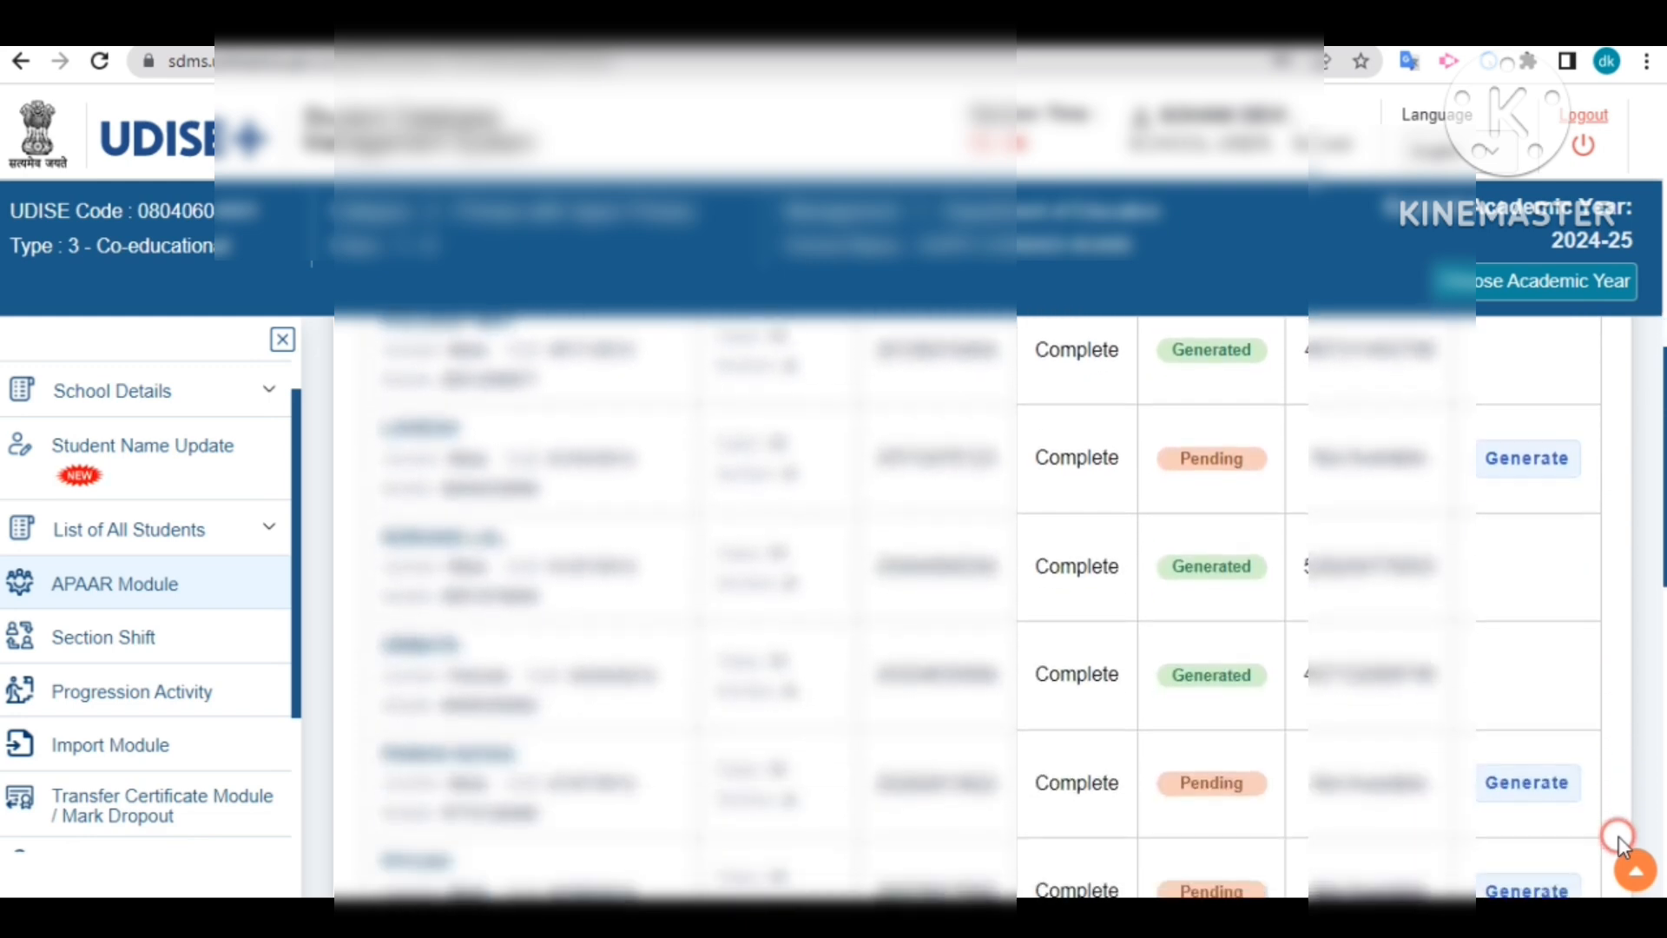
{"action": "scroll", "coordinate": [1619, 836], "scroll_direction": "down", "scroll_amount": 5}
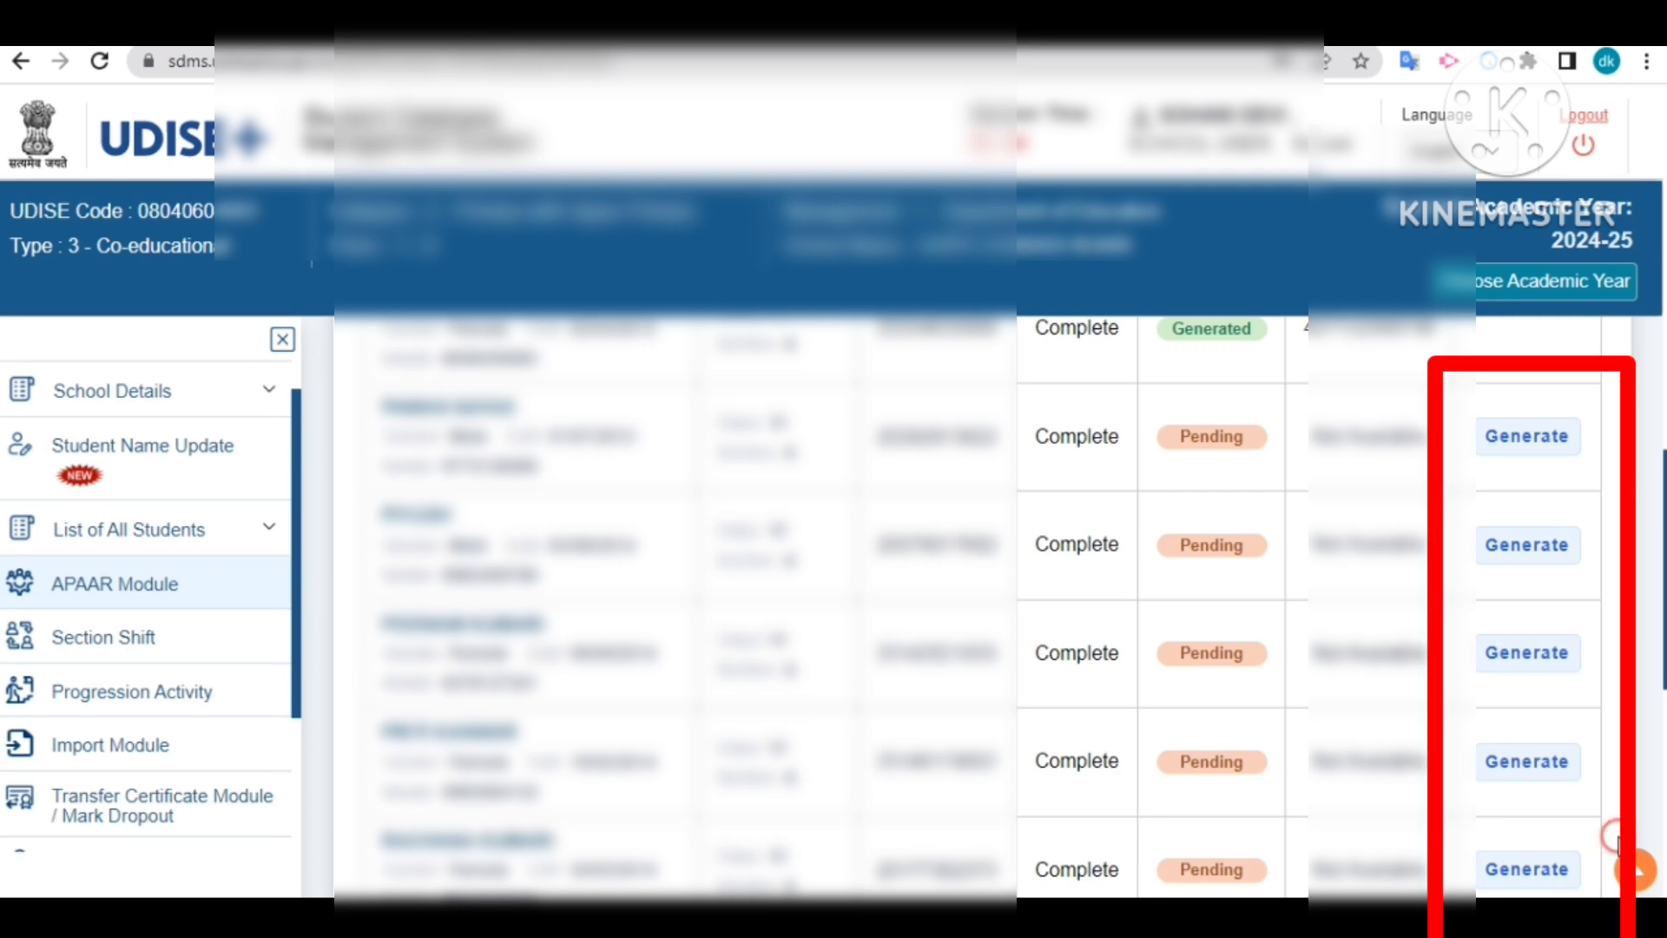
{"action": "scroll", "coordinate": [1613, 836], "scroll_direction": "down", "scroll_amount": 4}
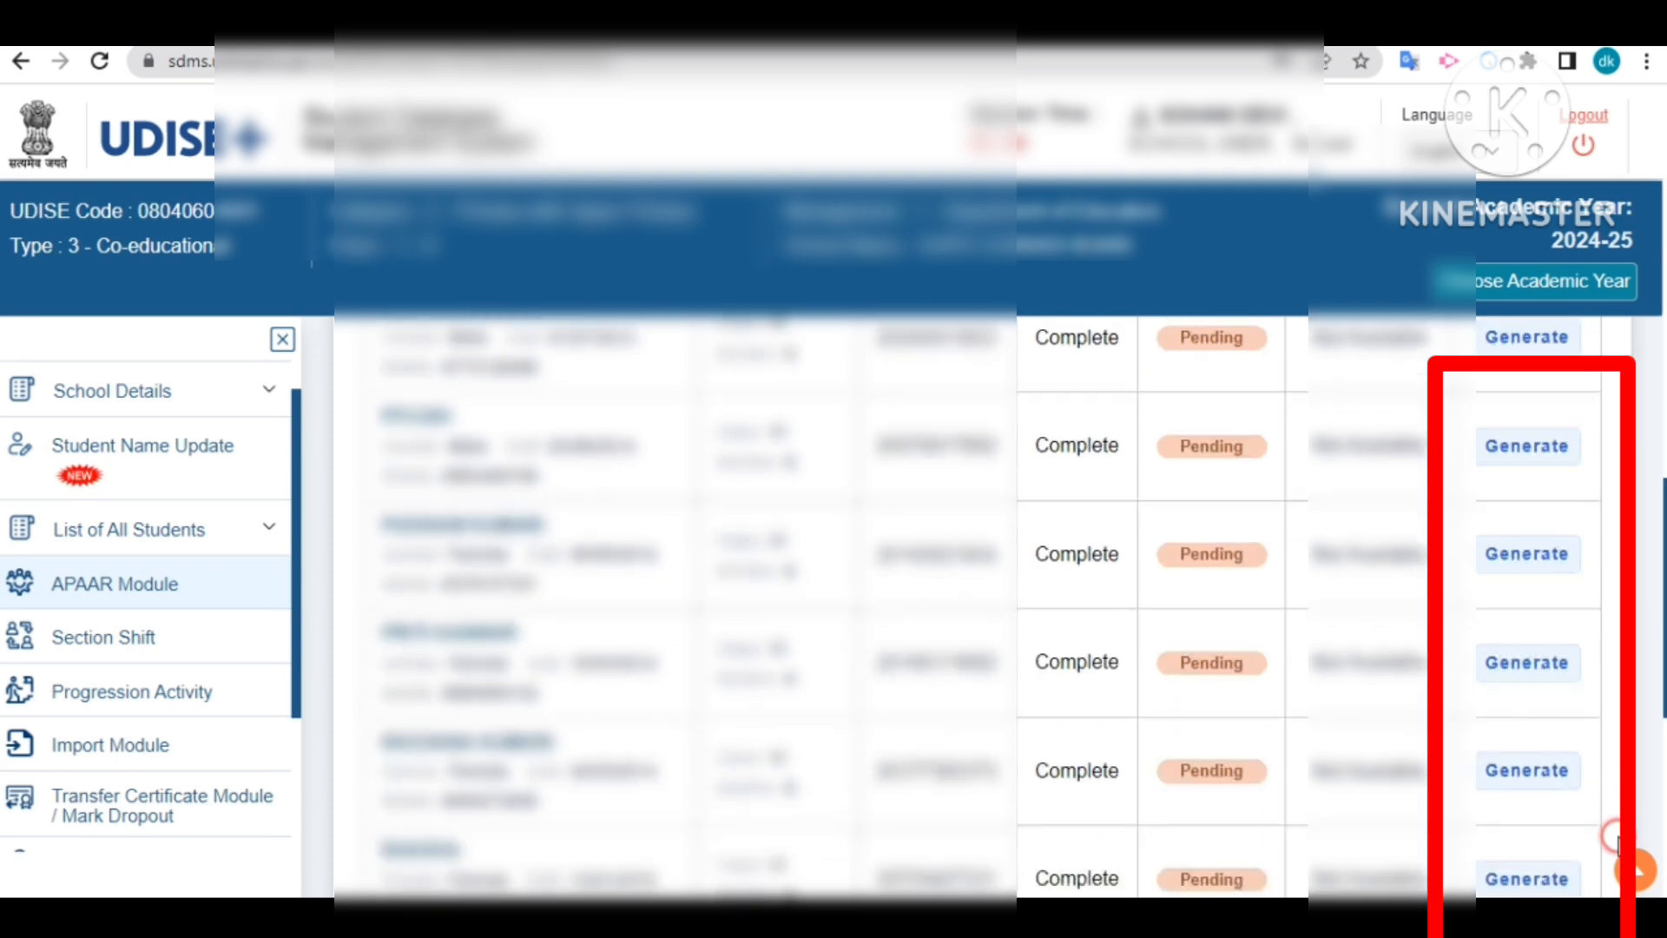
{"action": "scroll", "coordinate": [1618, 839], "scroll_direction": "down", "scroll_amount": 2}
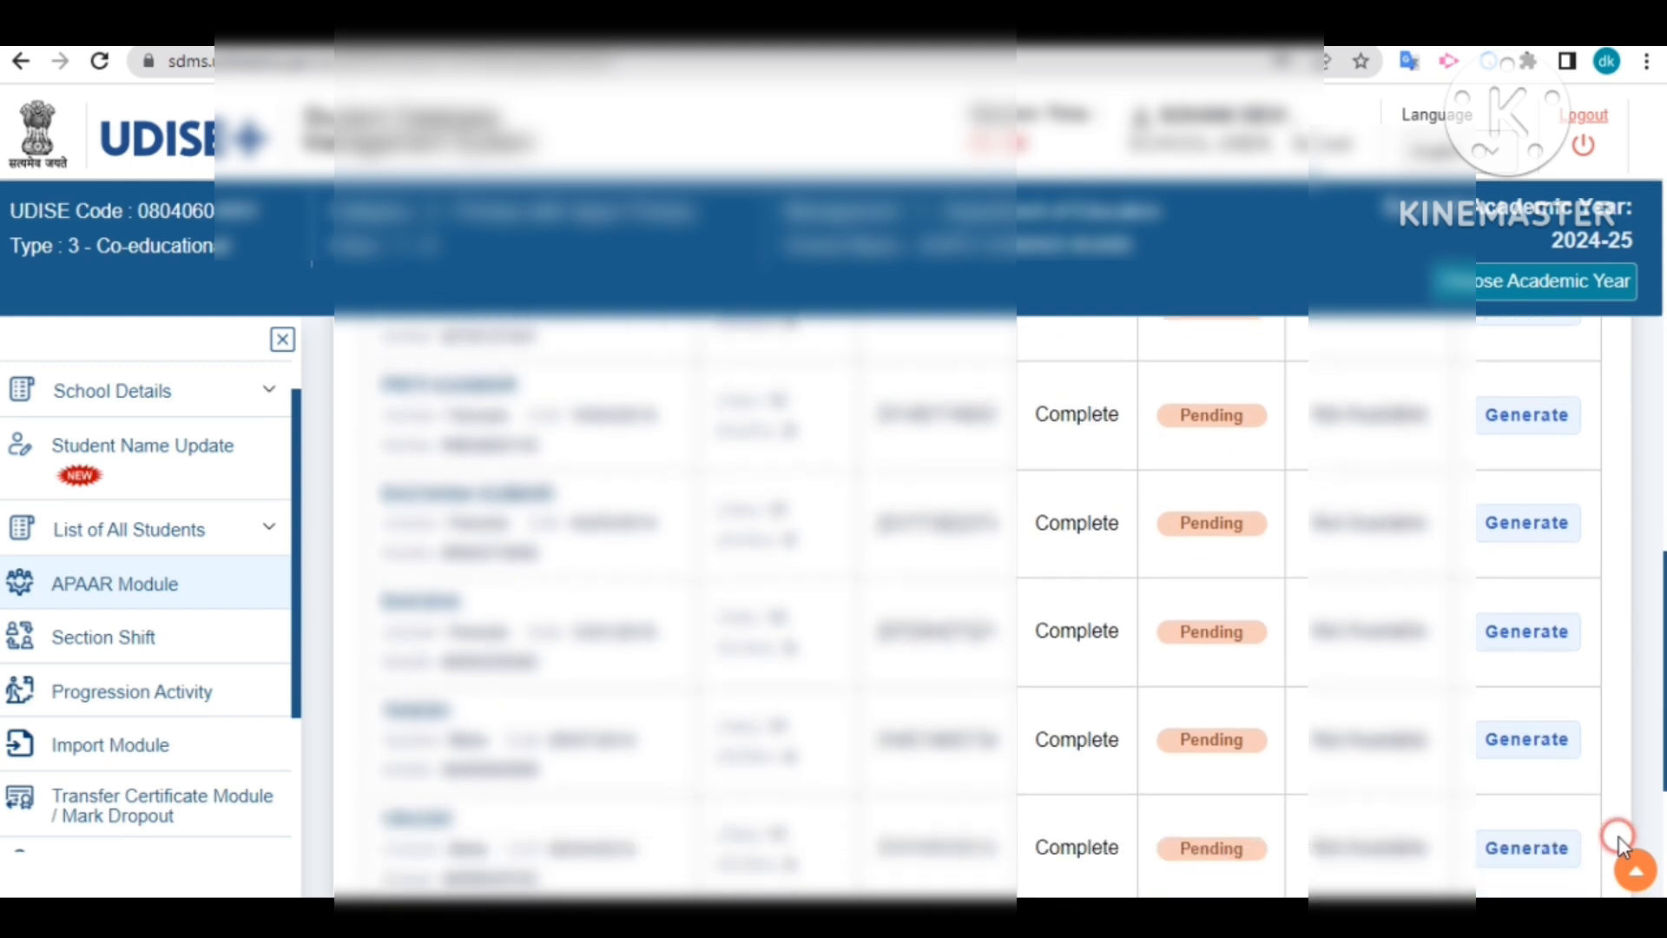
{"action": "scroll", "coordinate": [1618, 840], "scroll_direction": "down", "scroll_amount": 2}
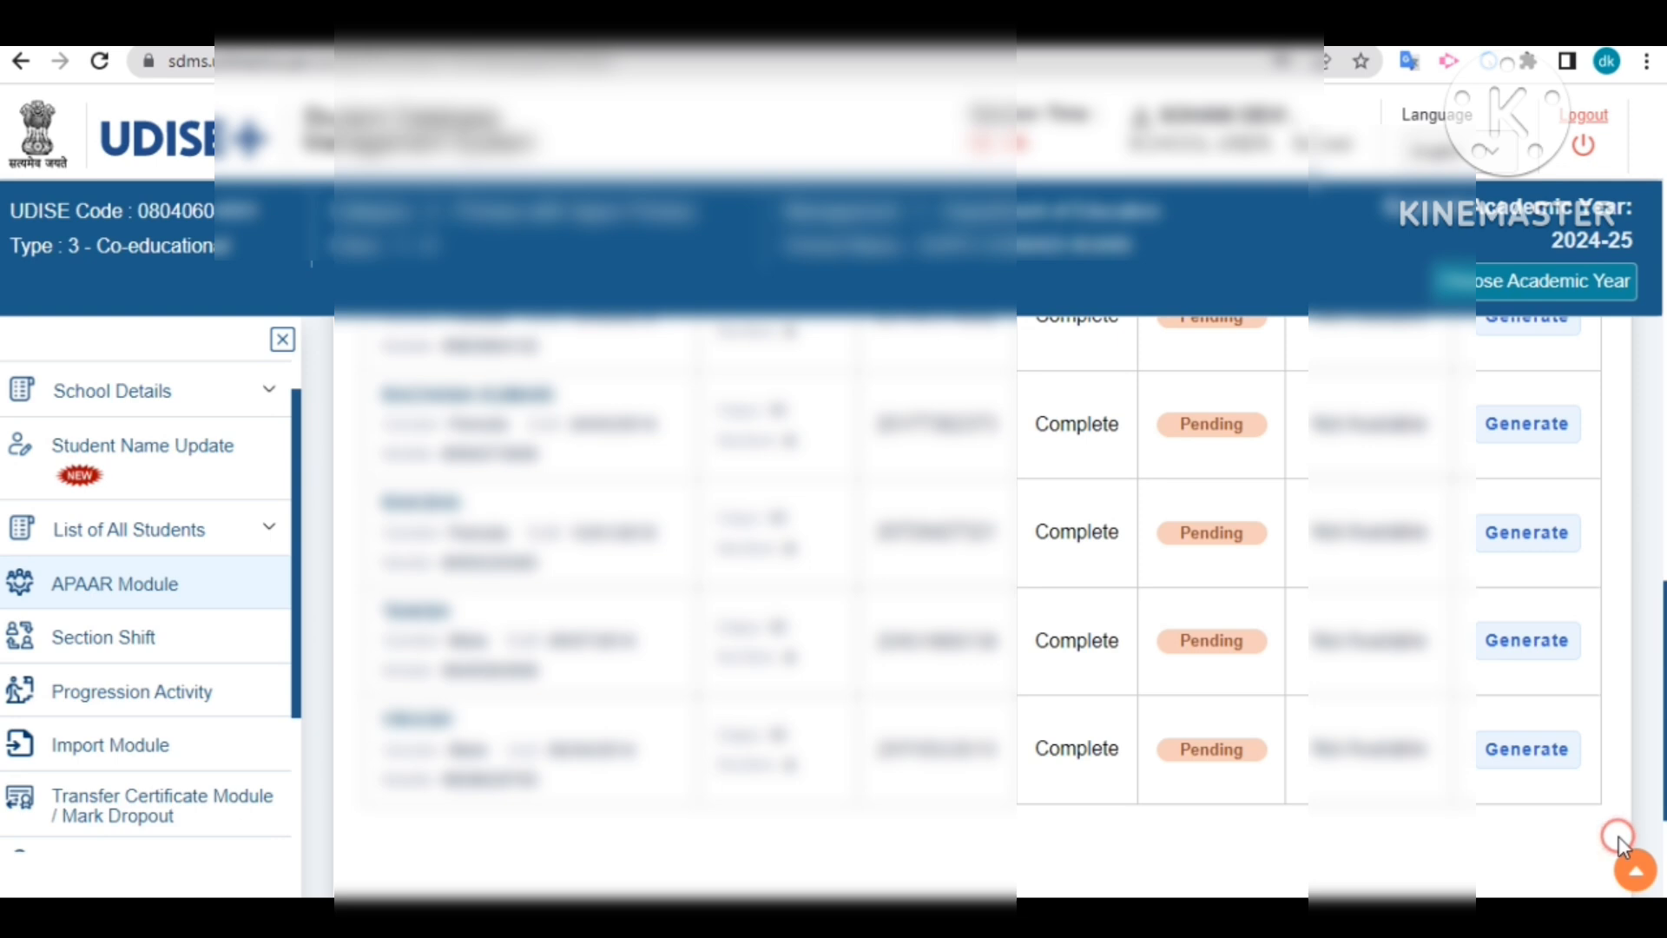
- Start APAAR ID generation for the second-to-last pending student in the list and go to the parental consent section
{"action": "left_click", "coordinate": [1521, 644]}
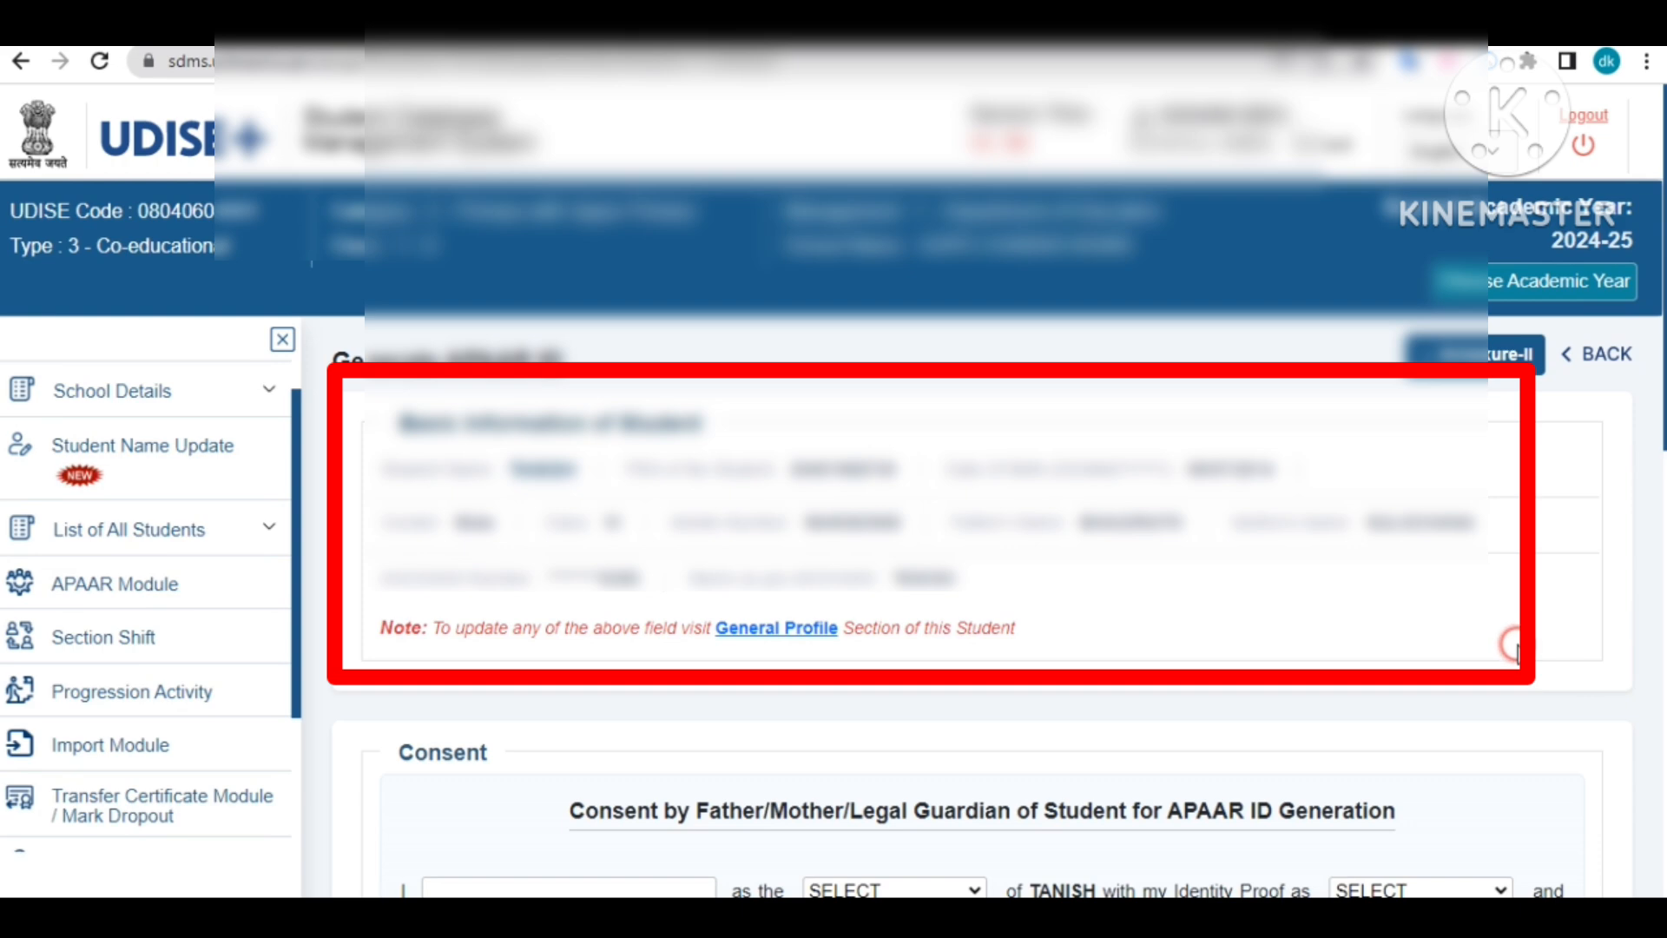
{"action": "scroll", "coordinate": [1518, 645], "scroll_direction": "down", "scroll_amount": 2}
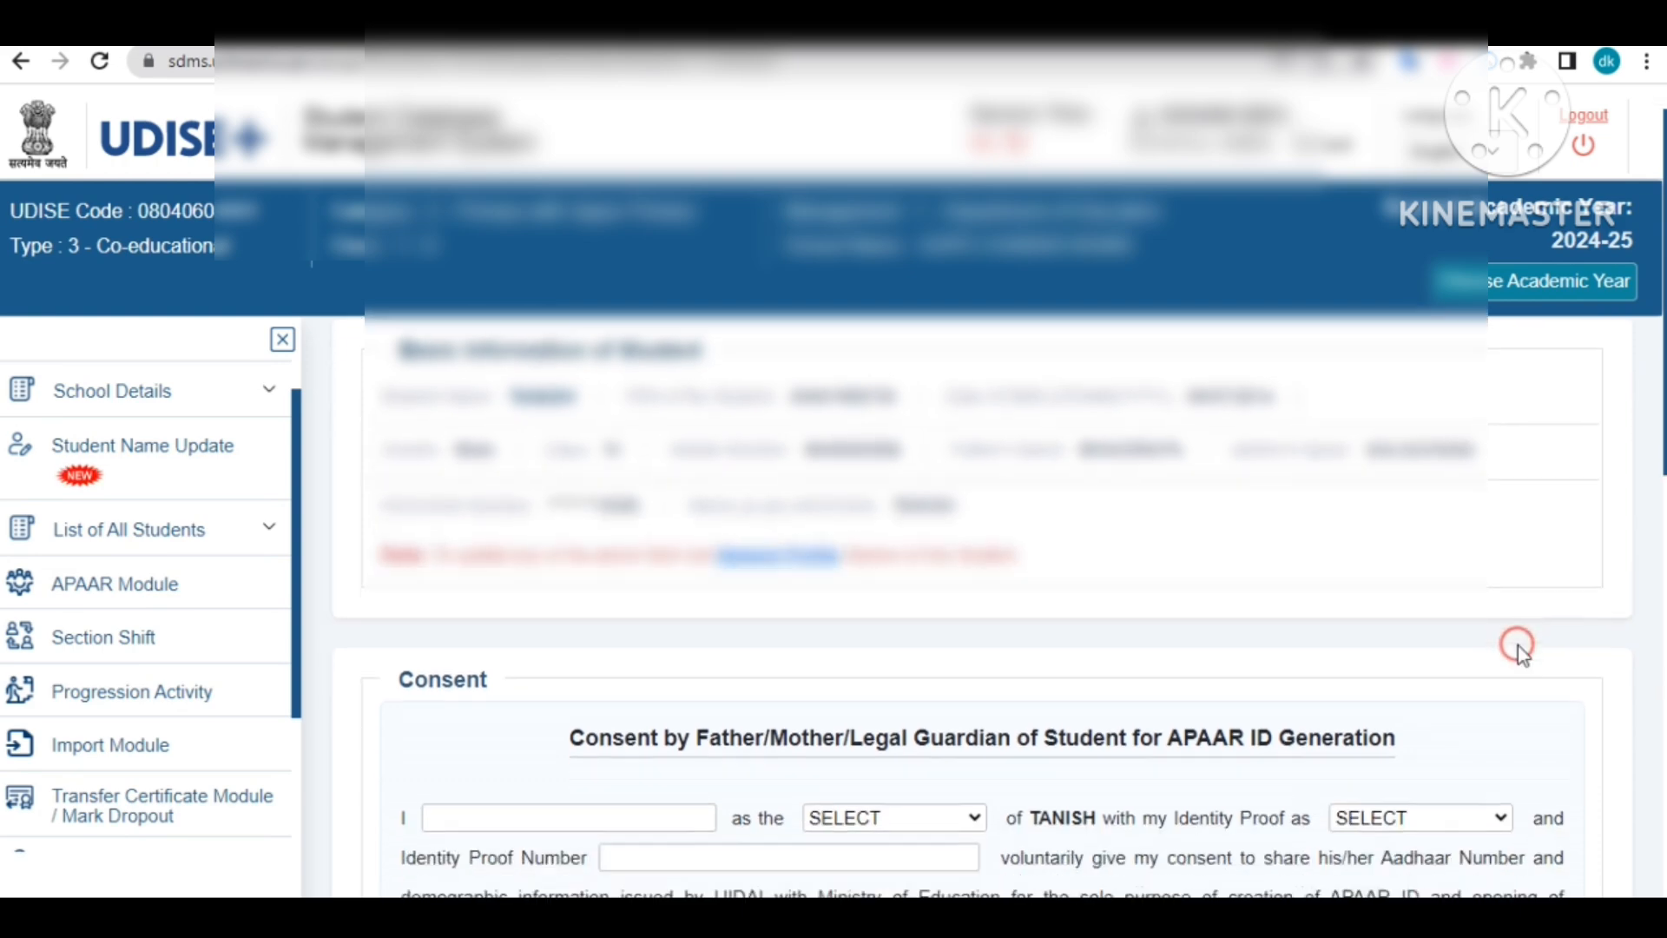
{"action": "scroll", "coordinate": [1518, 644], "scroll_direction": "down", "scroll_amount": 2}
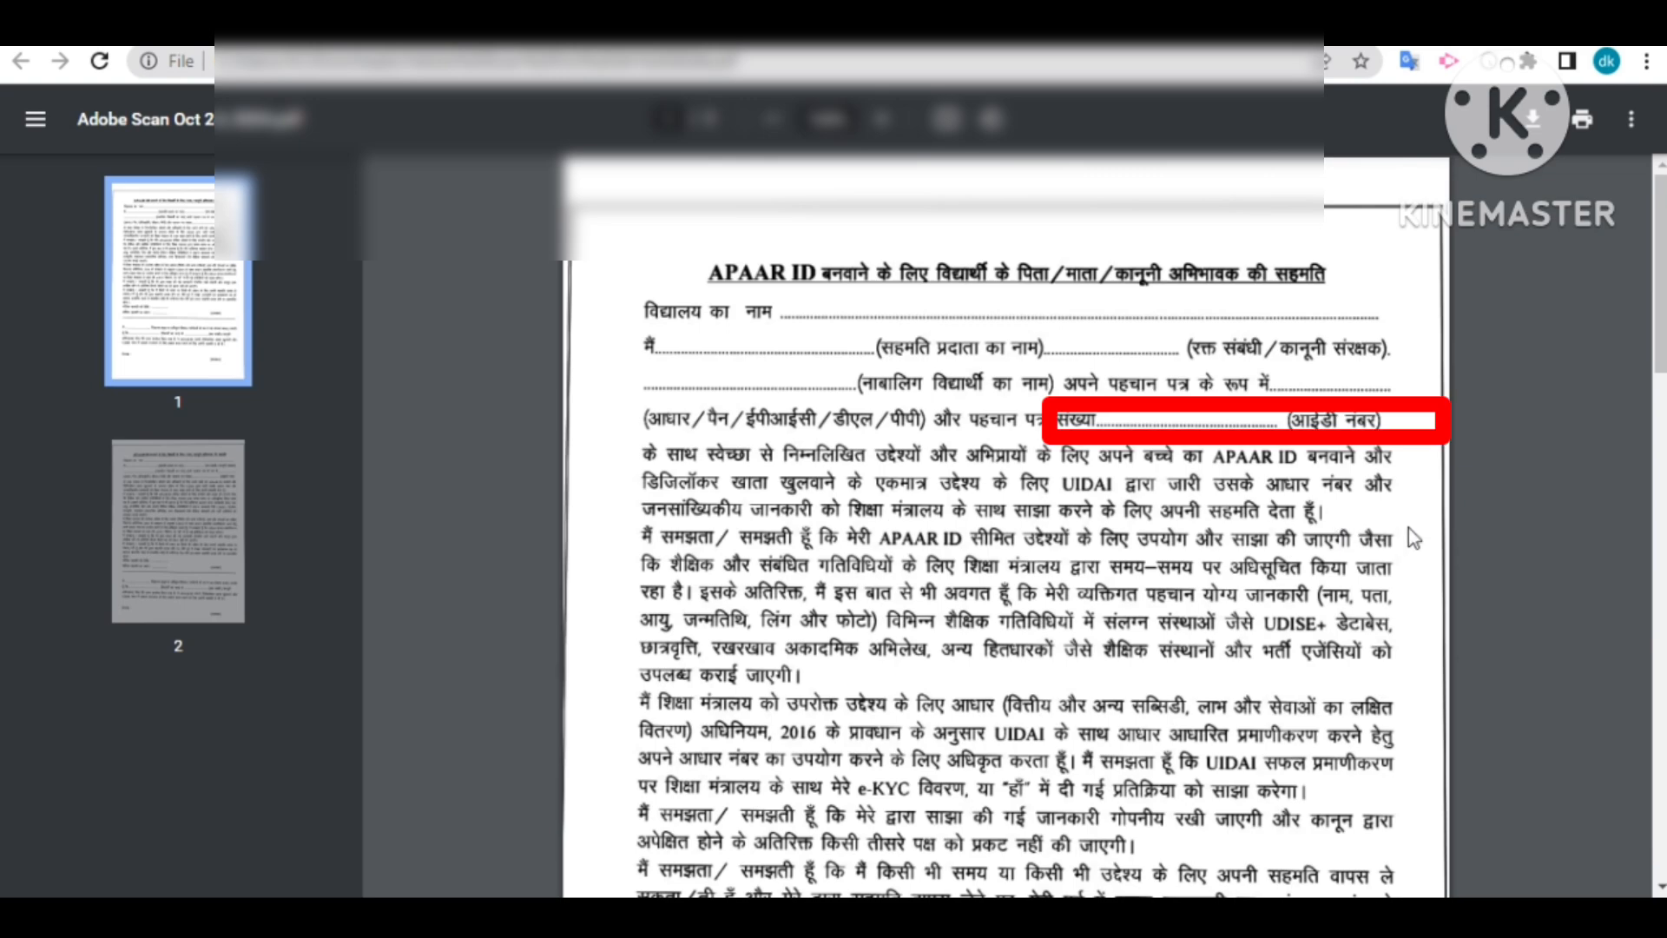
- Read through the Hindi parental consent form PDF, including the consent date, place and signature fields and the school head's declaration
{"action": "scroll", "coordinate": [1504, 512], "scroll_direction": "down", "scroll_amount": 3}
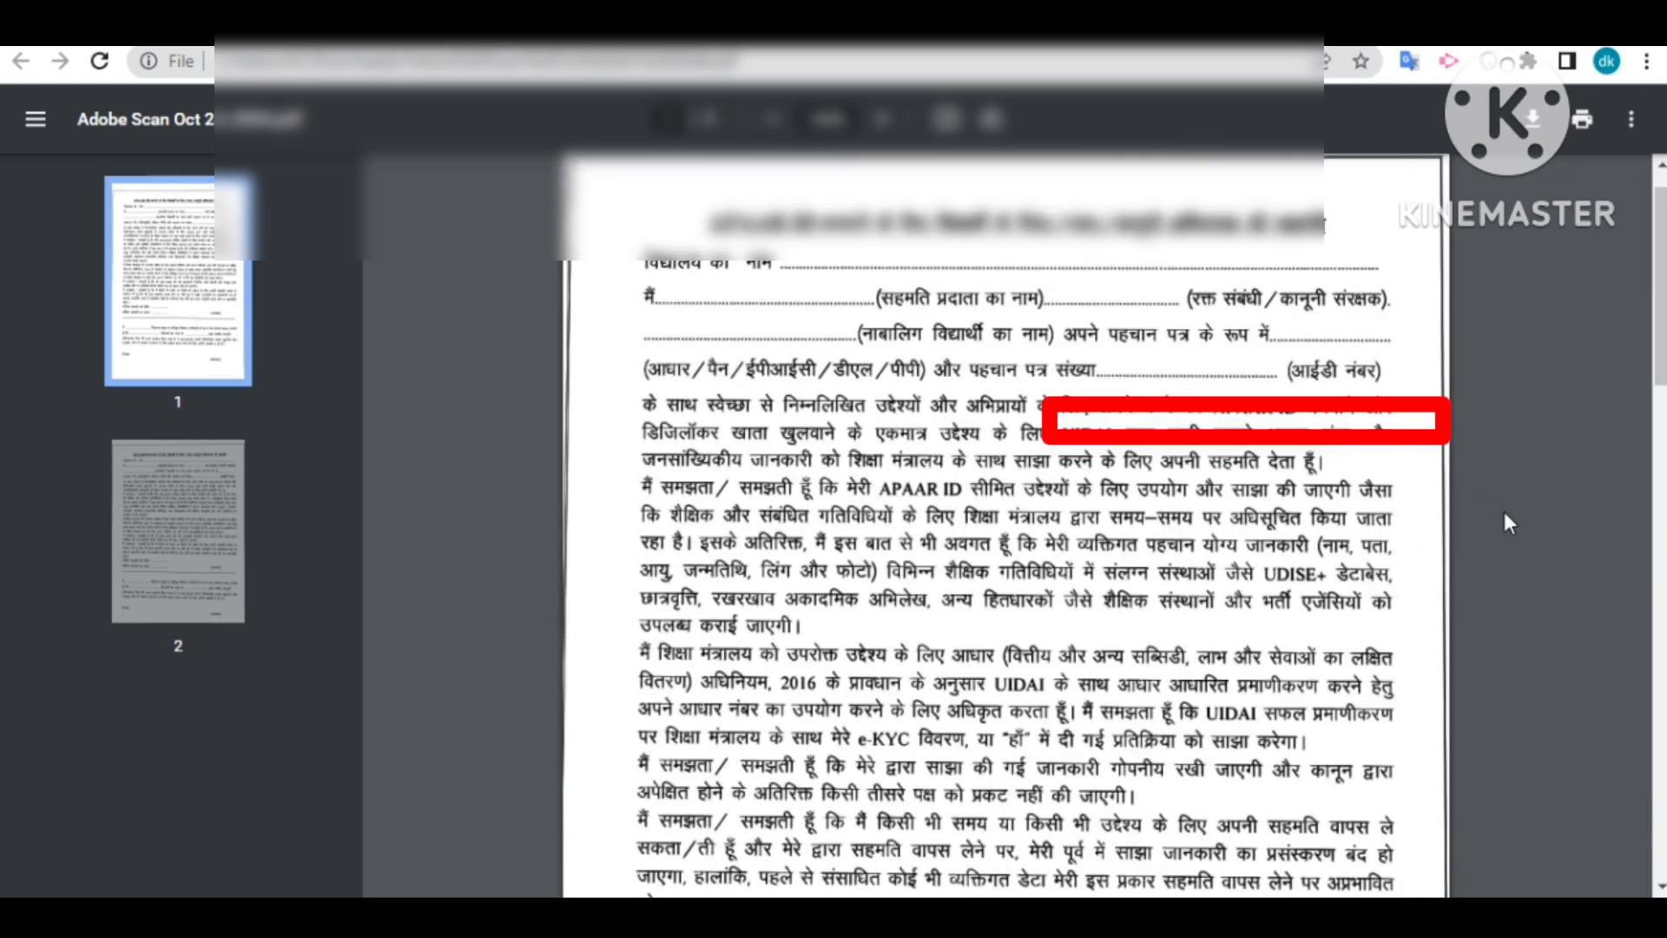
{"action": "scroll", "coordinate": [1505, 513], "scroll_direction": "down", "scroll_amount": 4}
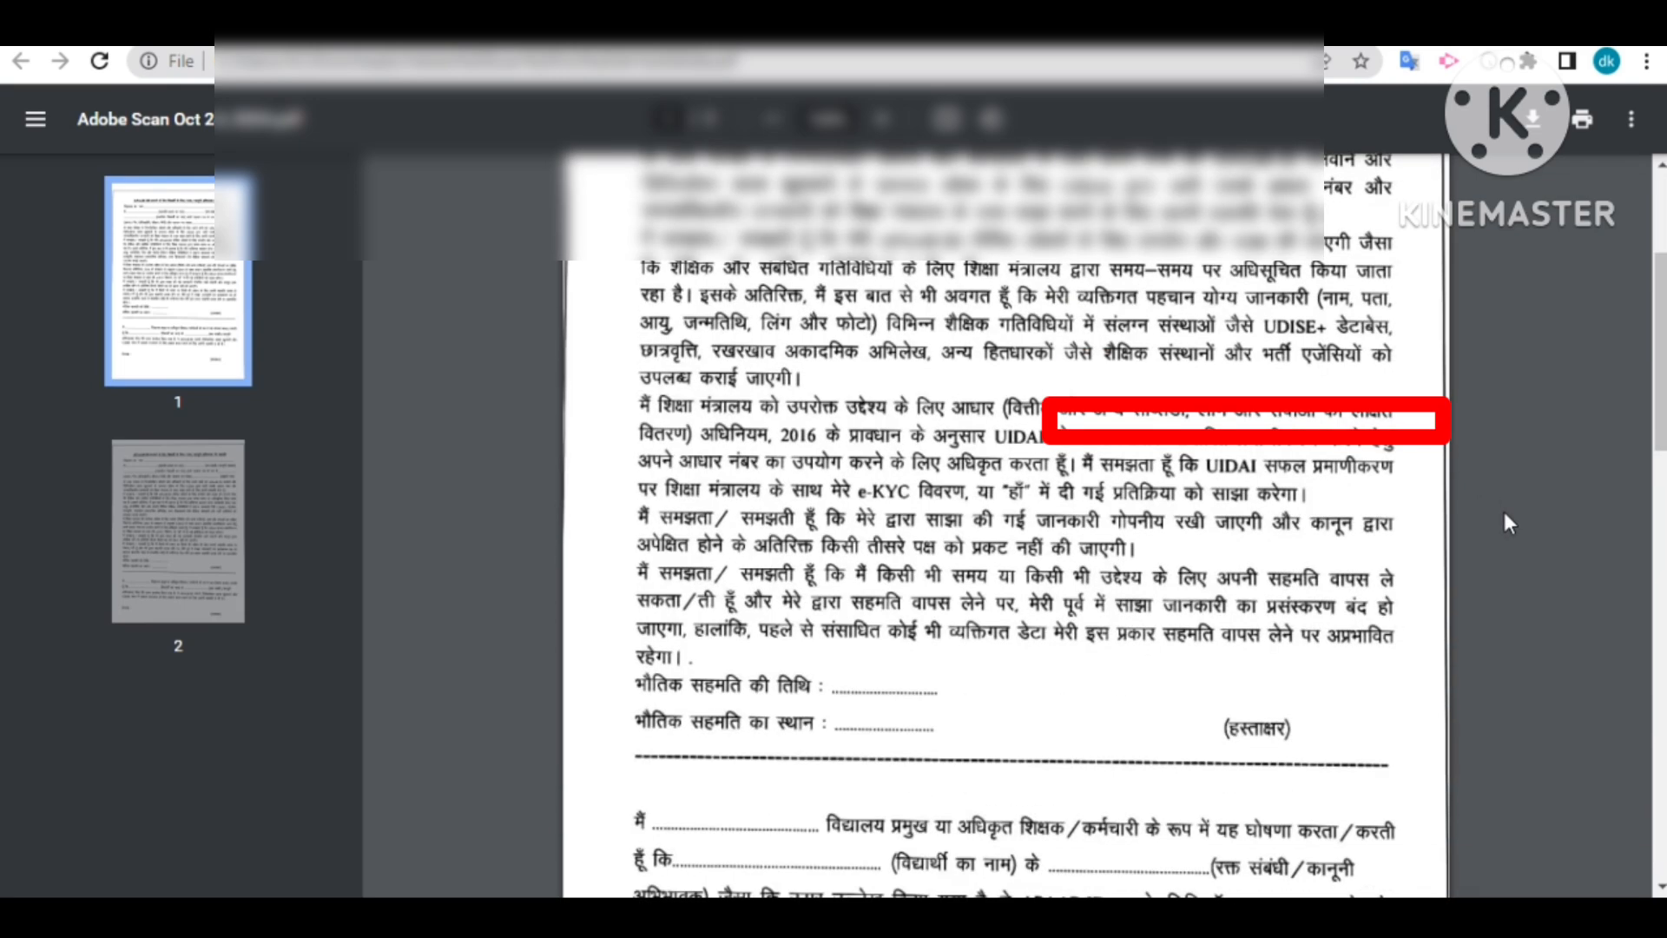
{"action": "scroll", "coordinate": [1503, 522], "scroll_direction": "down", "scroll_amount": 1}
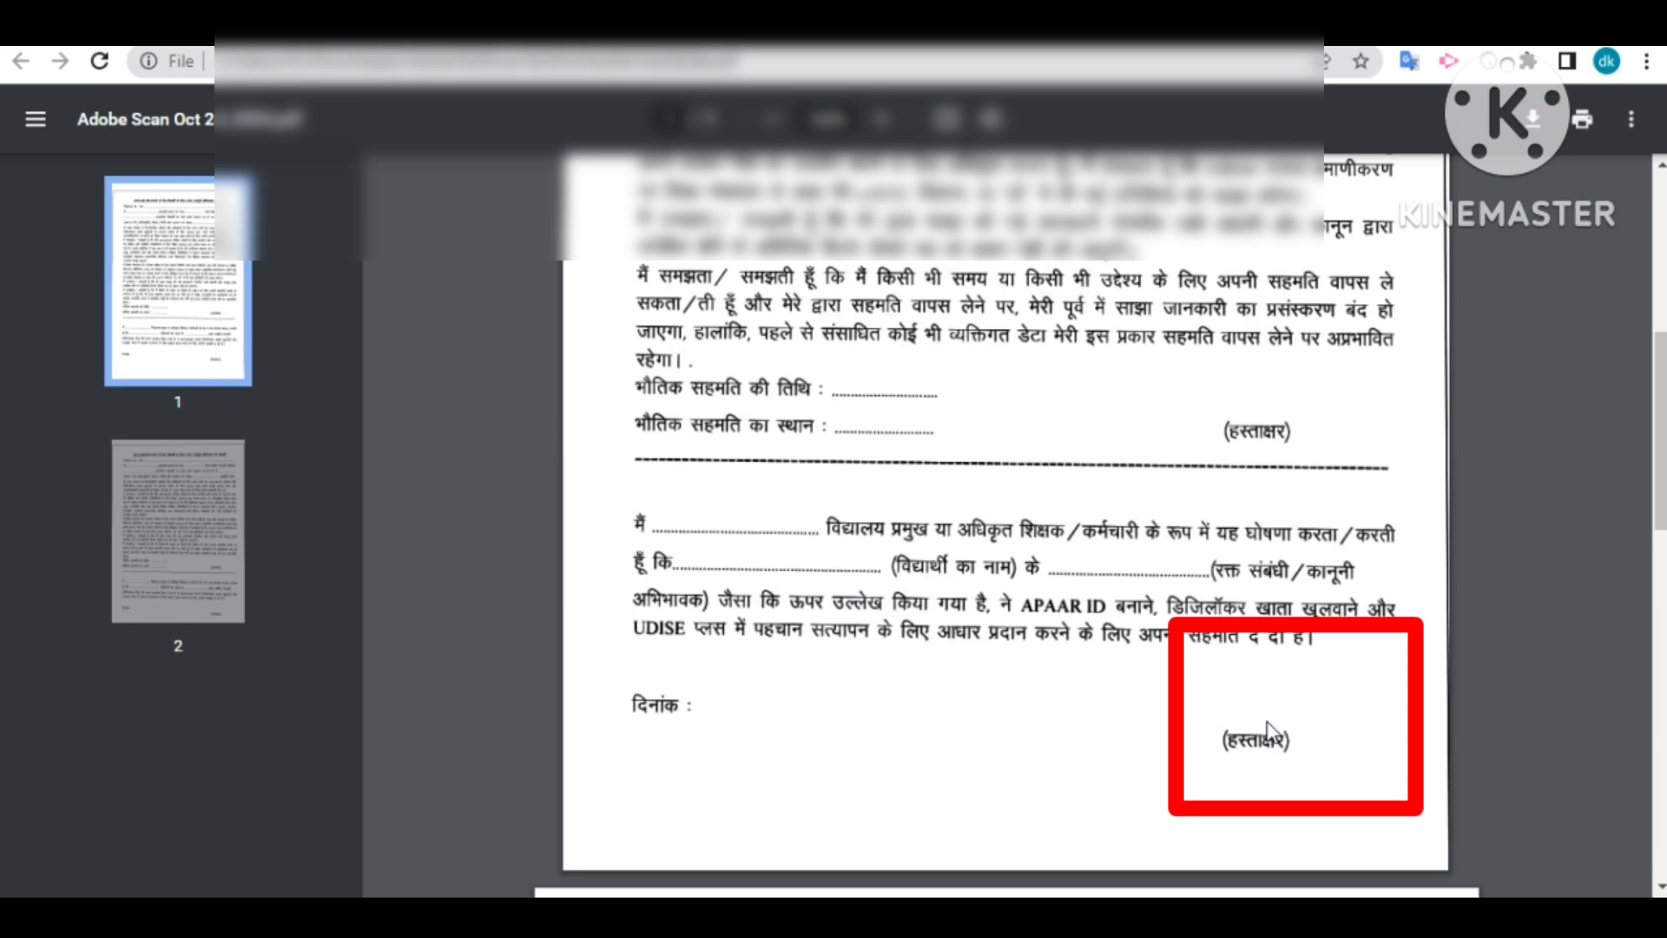
{"action": "scroll", "coordinate": [1268, 723], "scroll_direction": "up", "scroll_amount": 7}
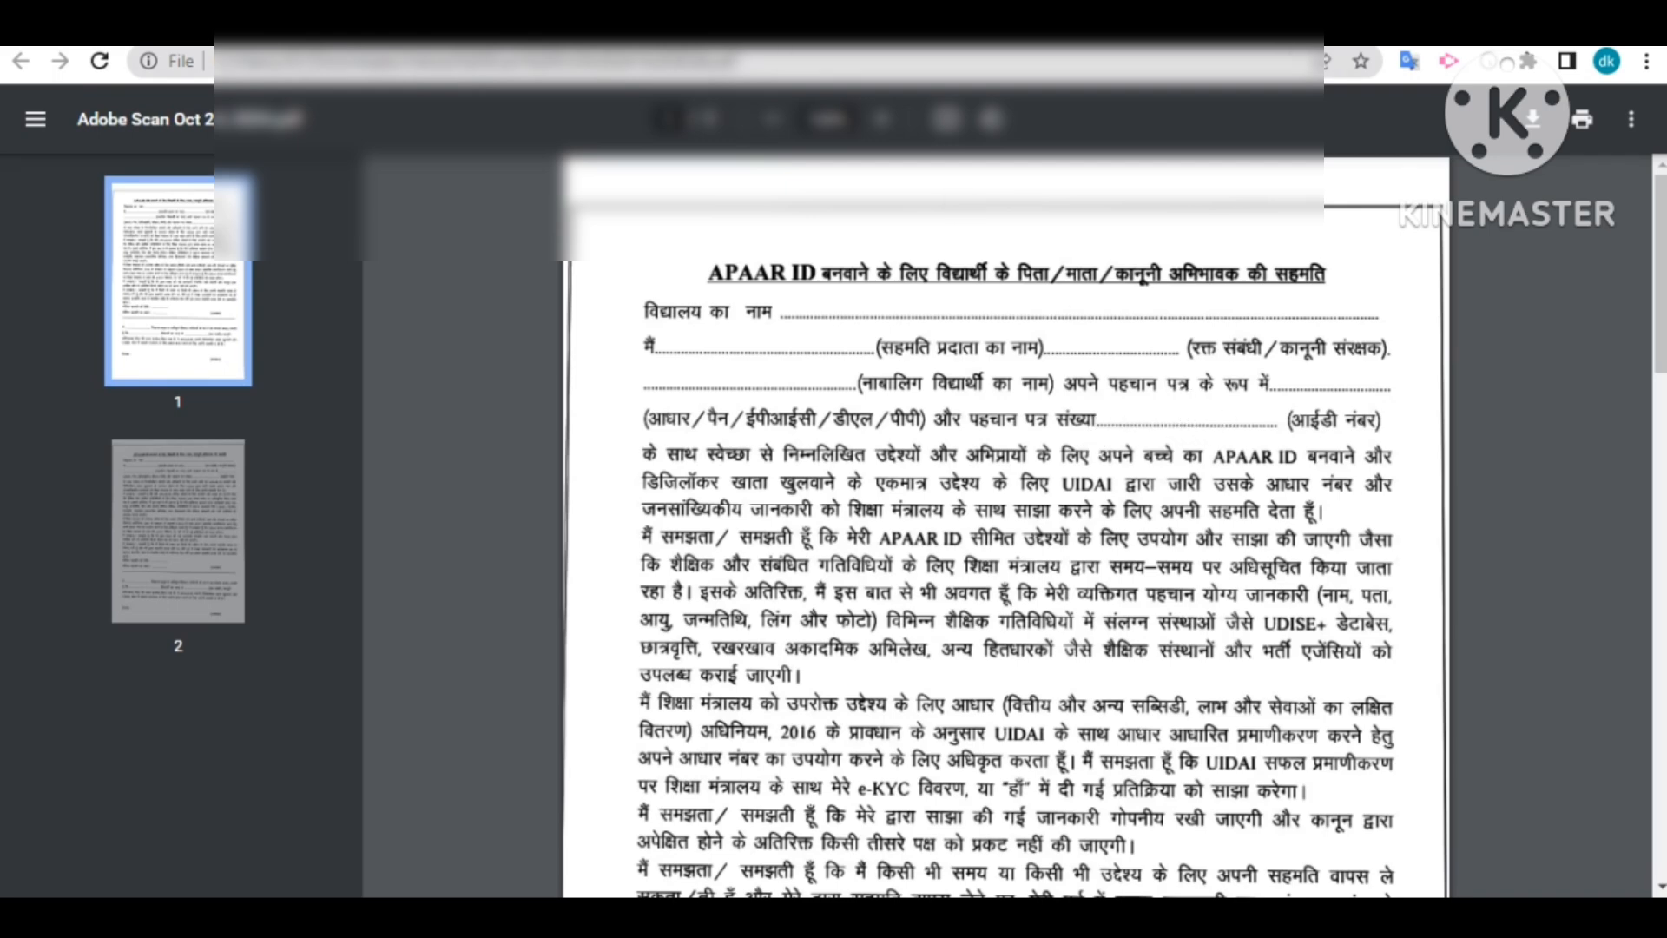
- Return to the portal's consent form and set the consenting person to MOTHER with AADHAAR as the identity proof
{"action": "left_click", "coordinate": [662, 39]}
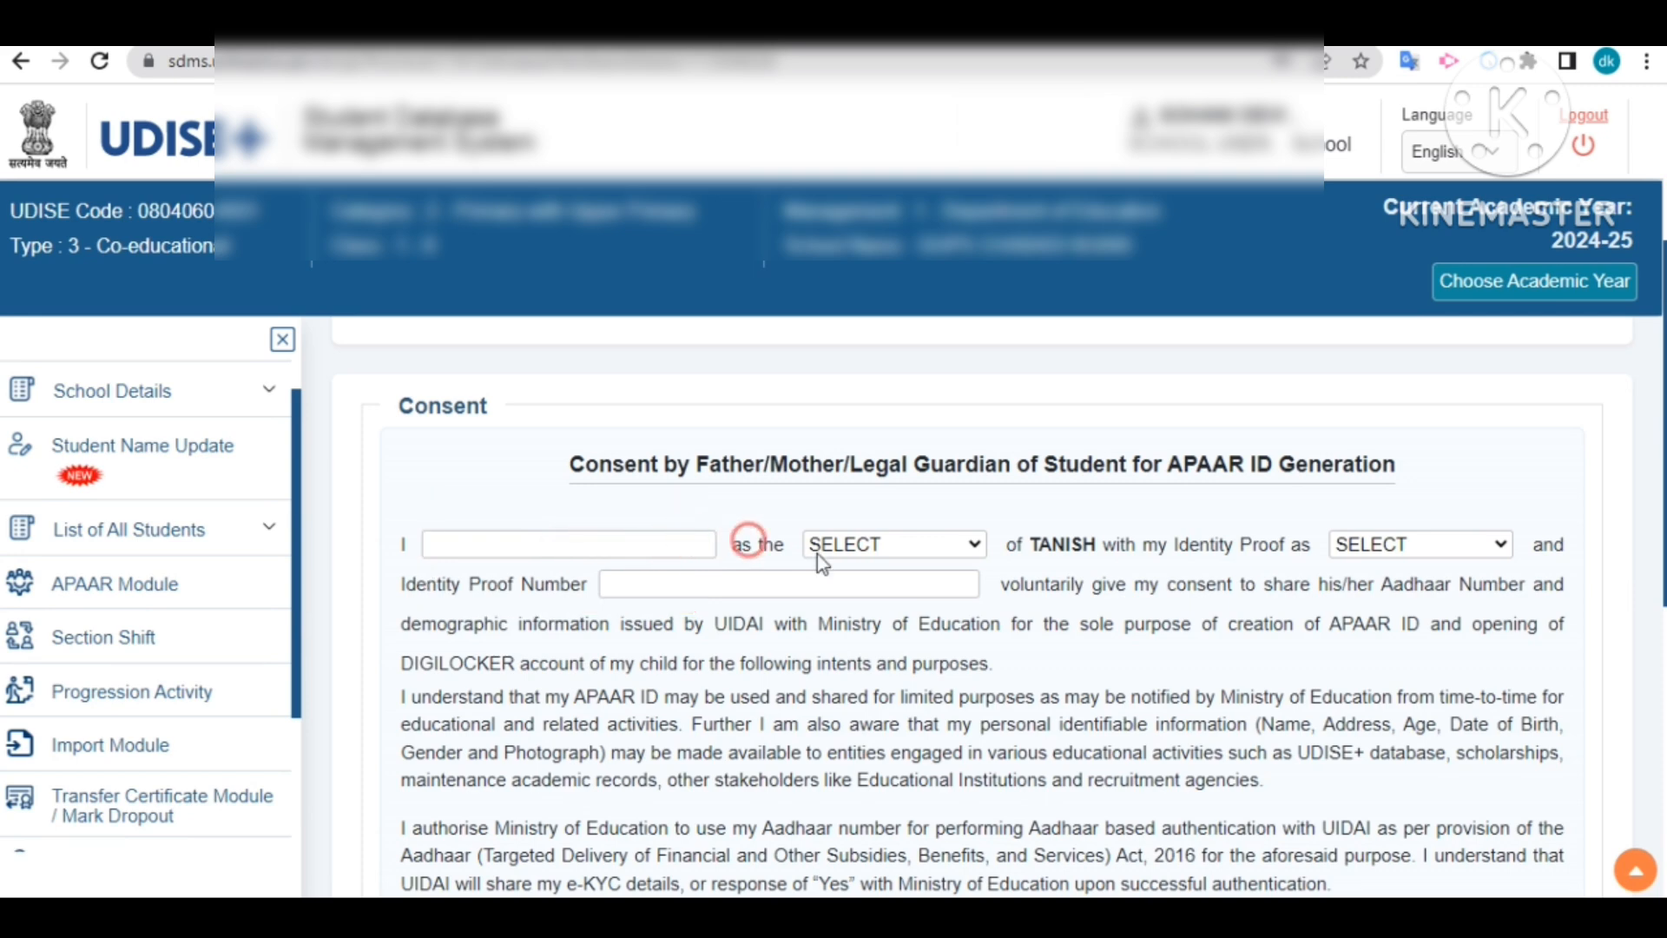
{"action": "left_click", "coordinate": [849, 545]}
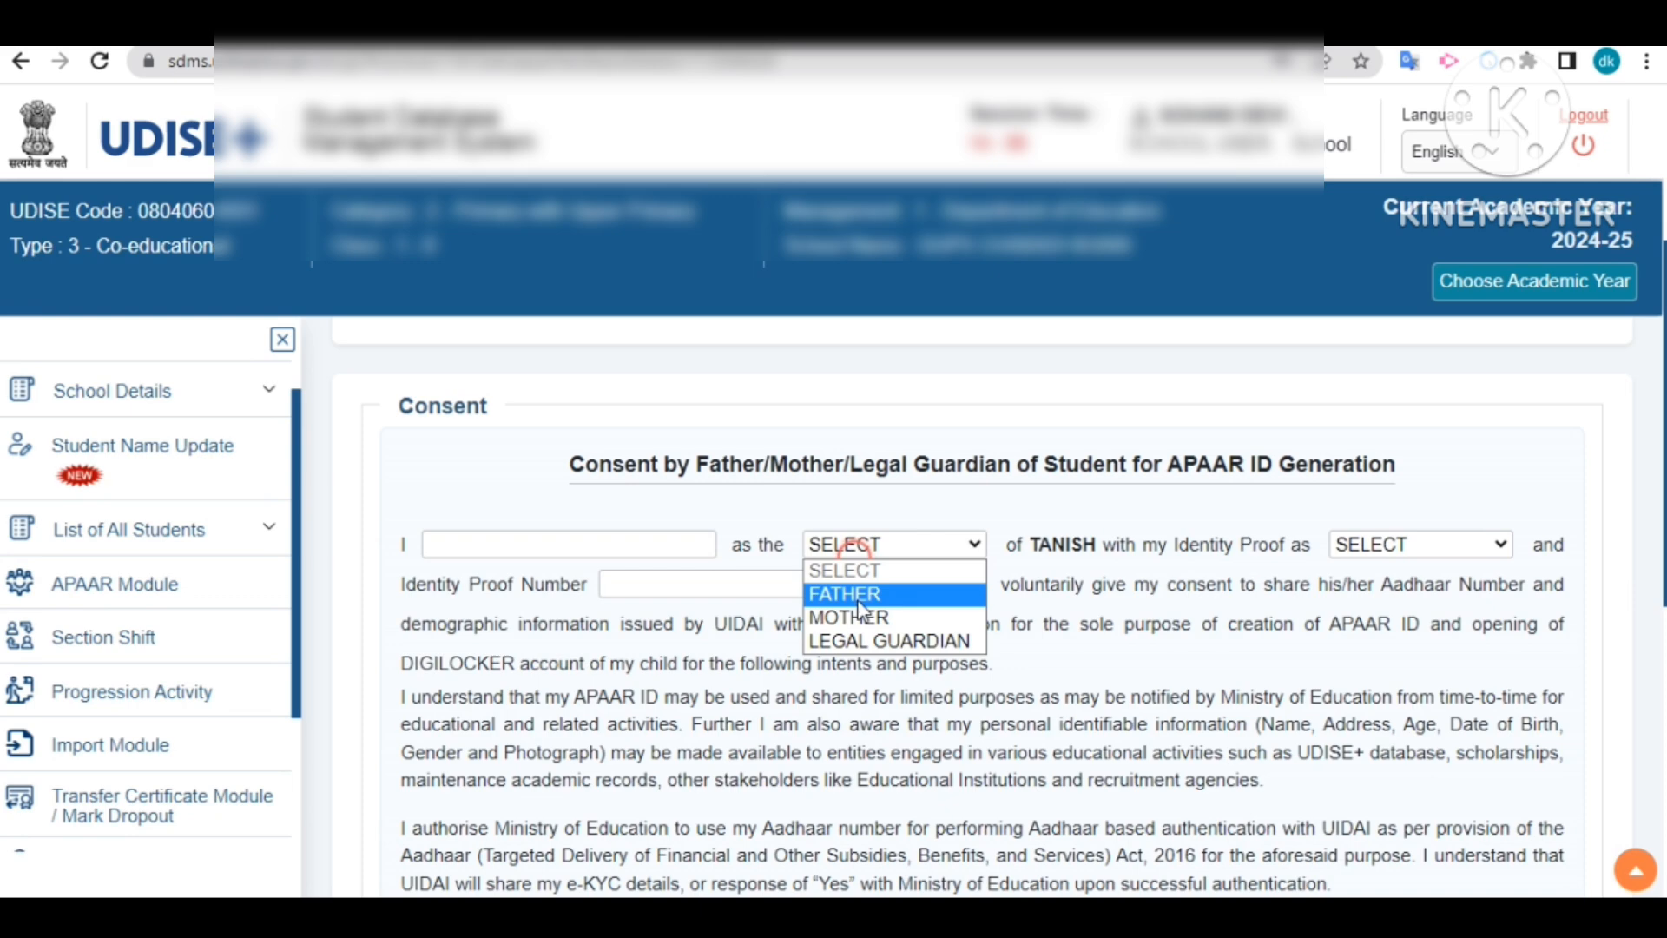
{"action": "left_click", "coordinate": [1384, 549]}
{"action": "left_click", "coordinate": [1384, 549]}
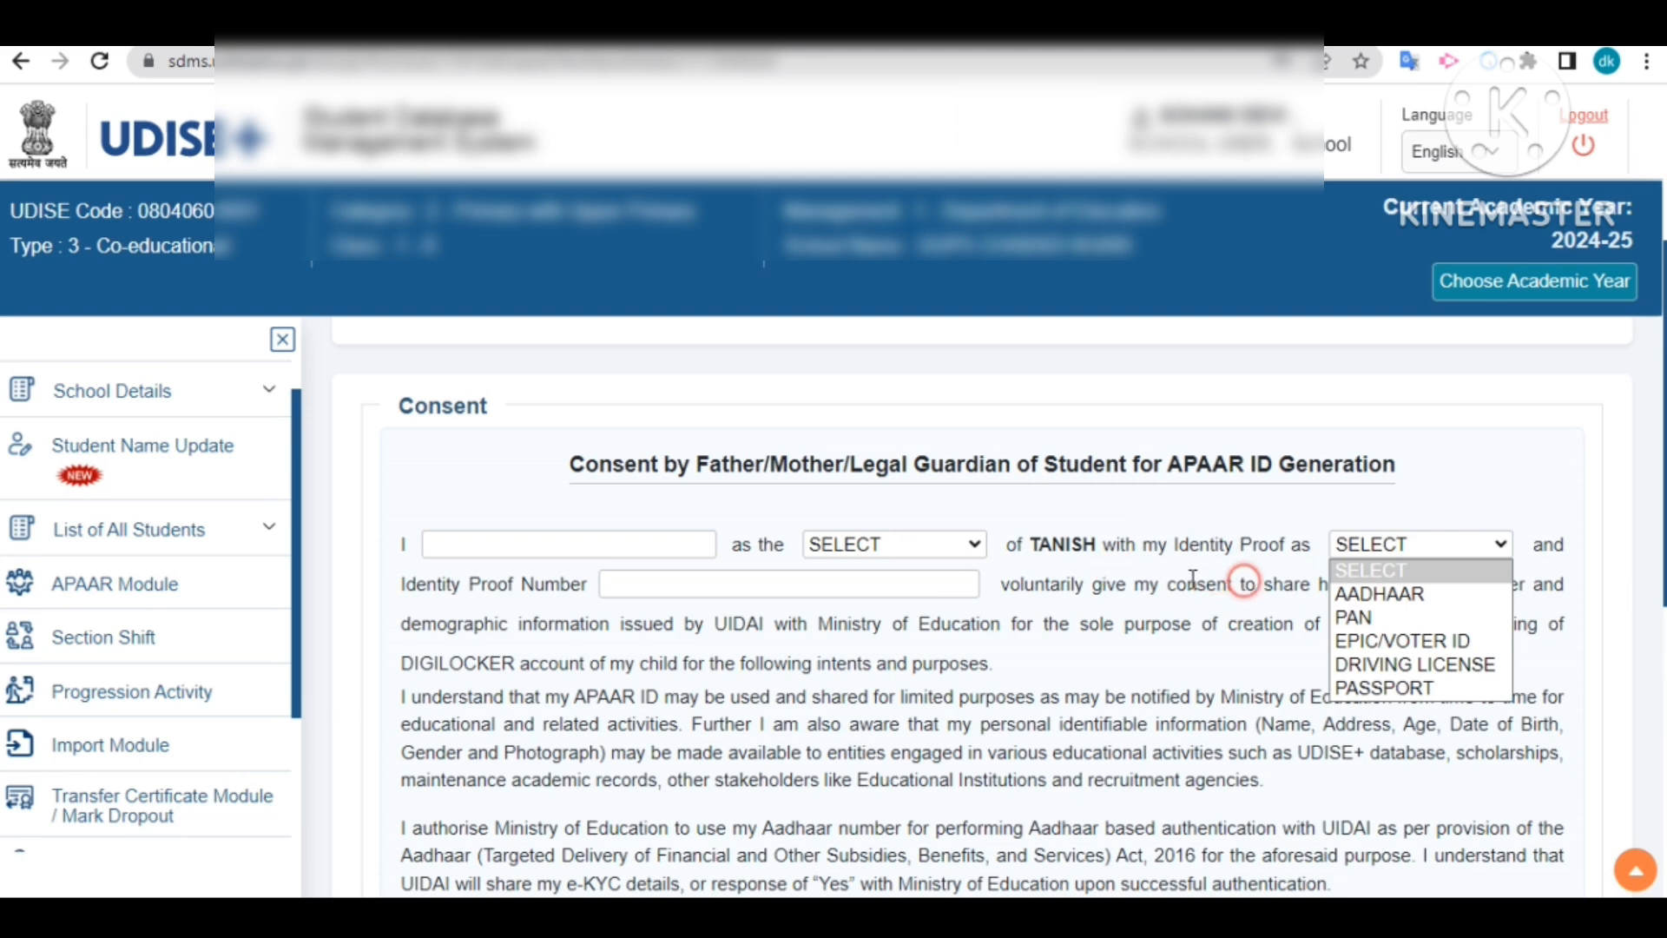
{"action": "left_click", "coordinate": [846, 539]}
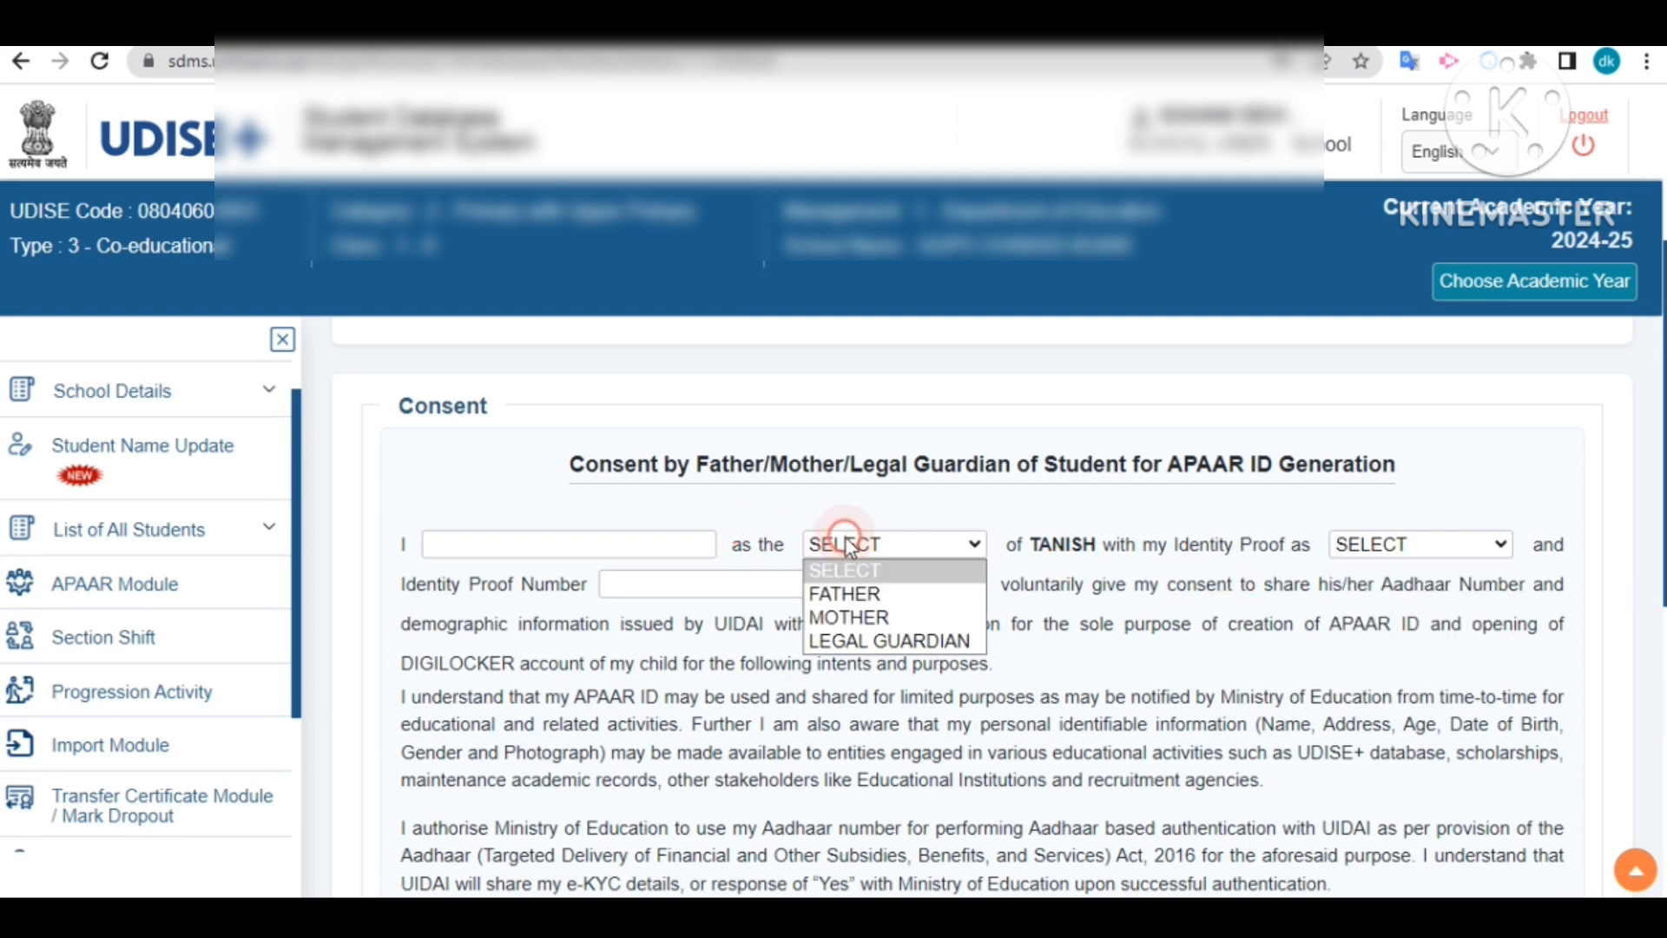
{"action": "left_click", "coordinate": [846, 618]}
{"action": "left_click", "coordinate": [1381, 543]}
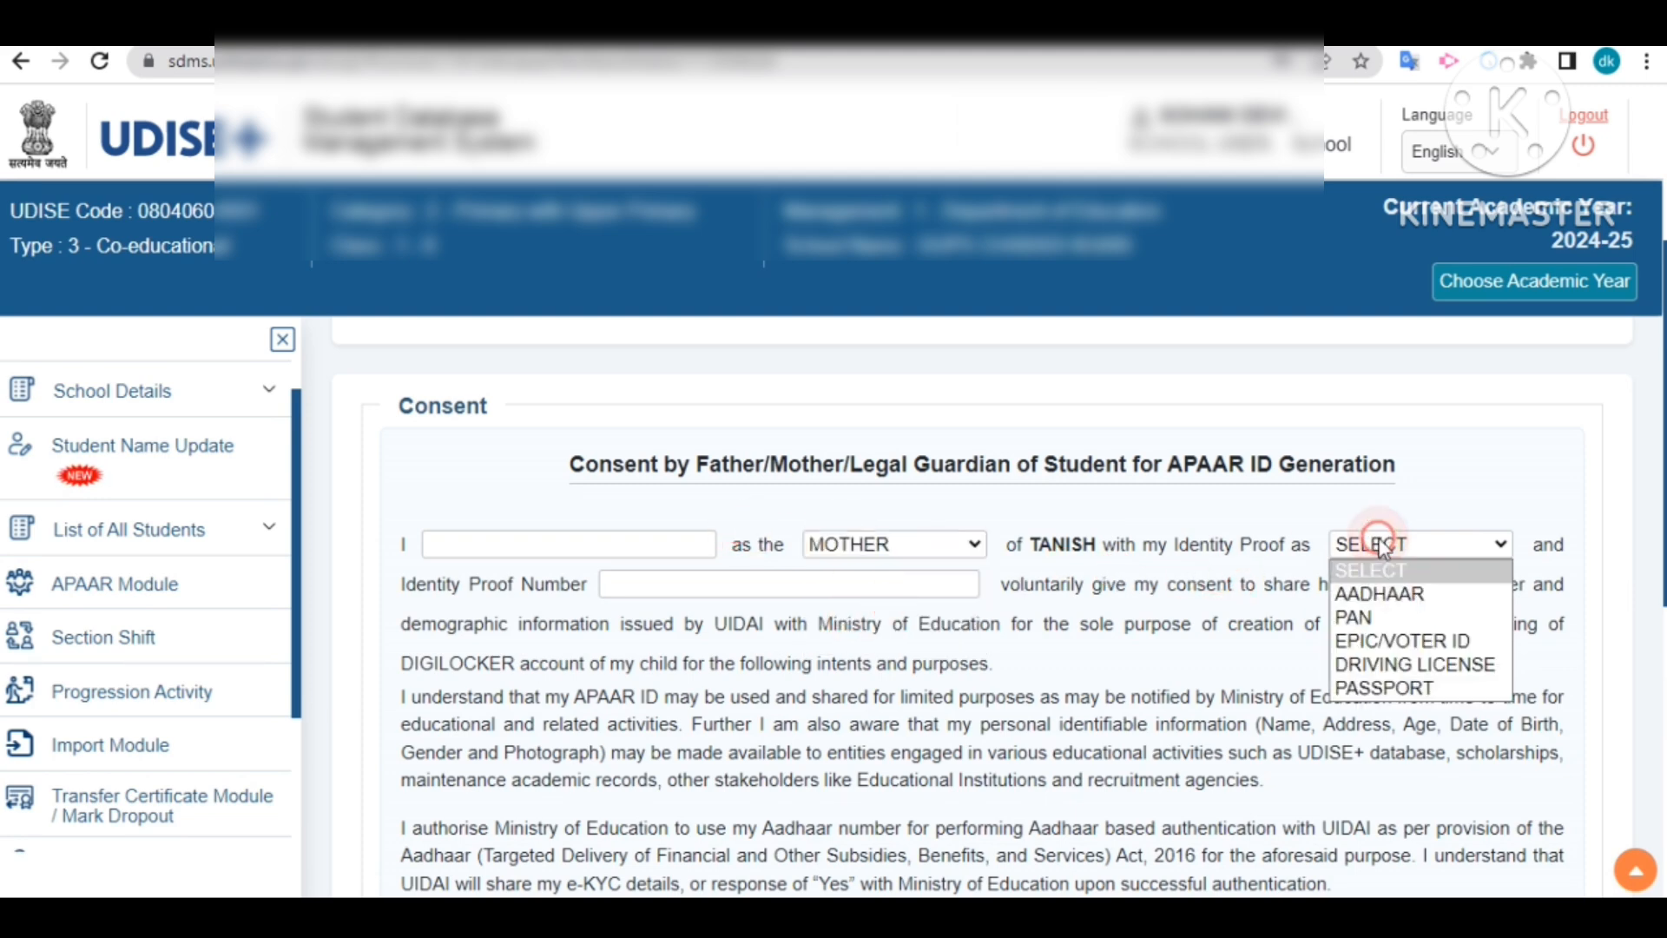
{"action": "left_click", "coordinate": [1394, 595]}
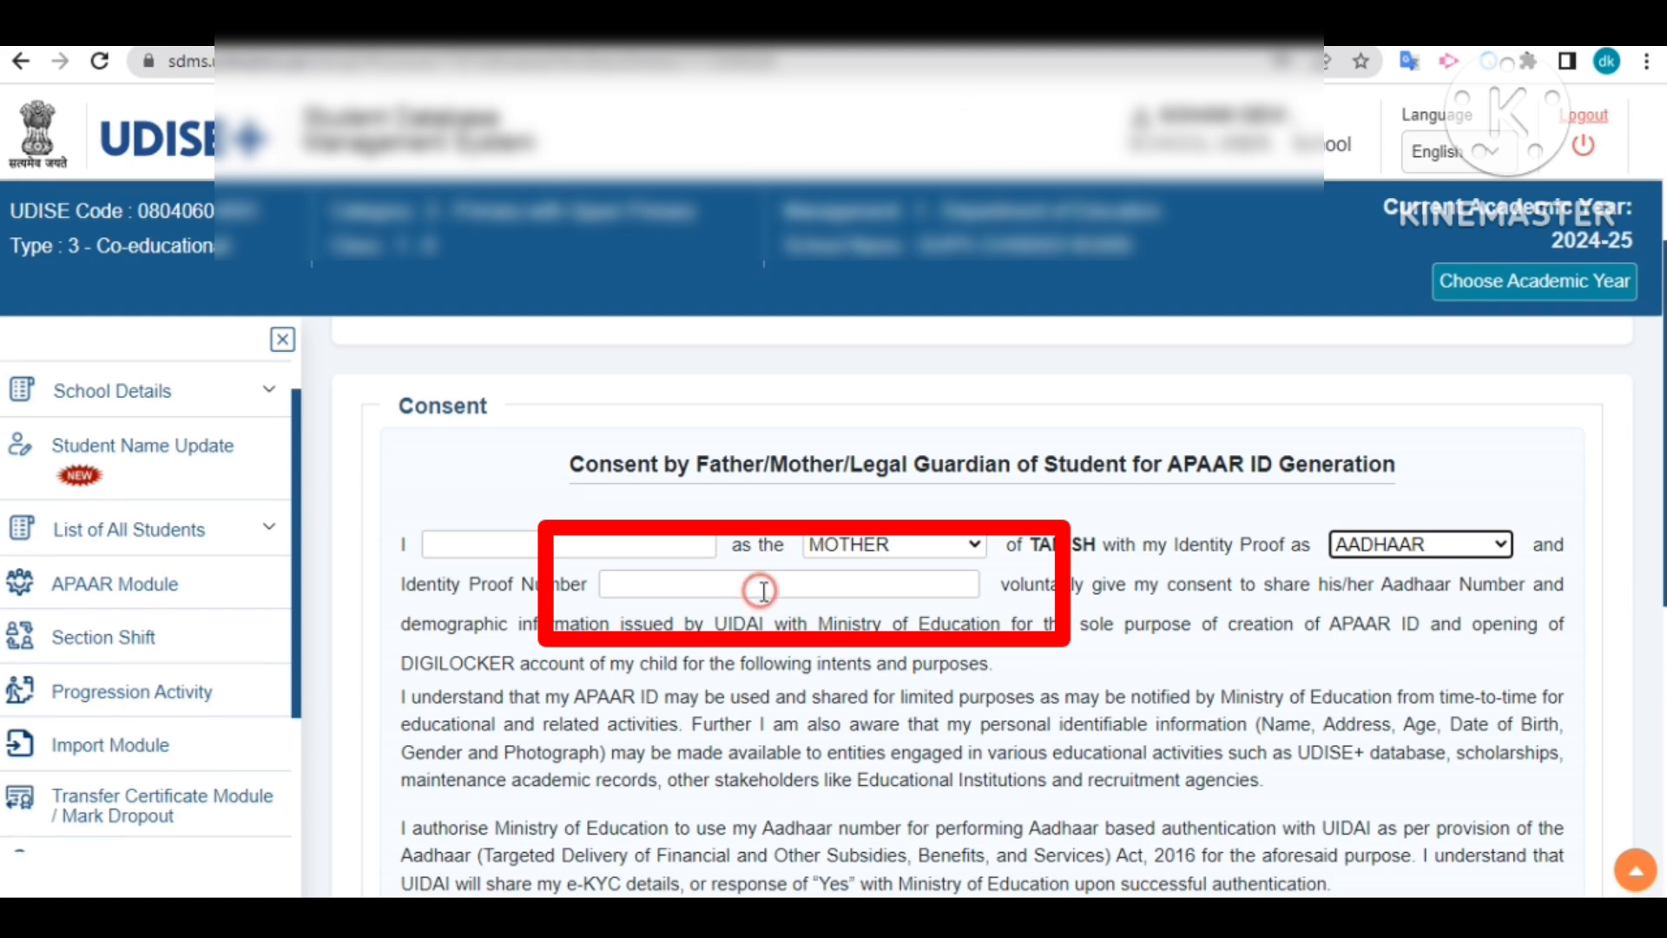
{"action": "left_click", "coordinate": [1026, 661]}
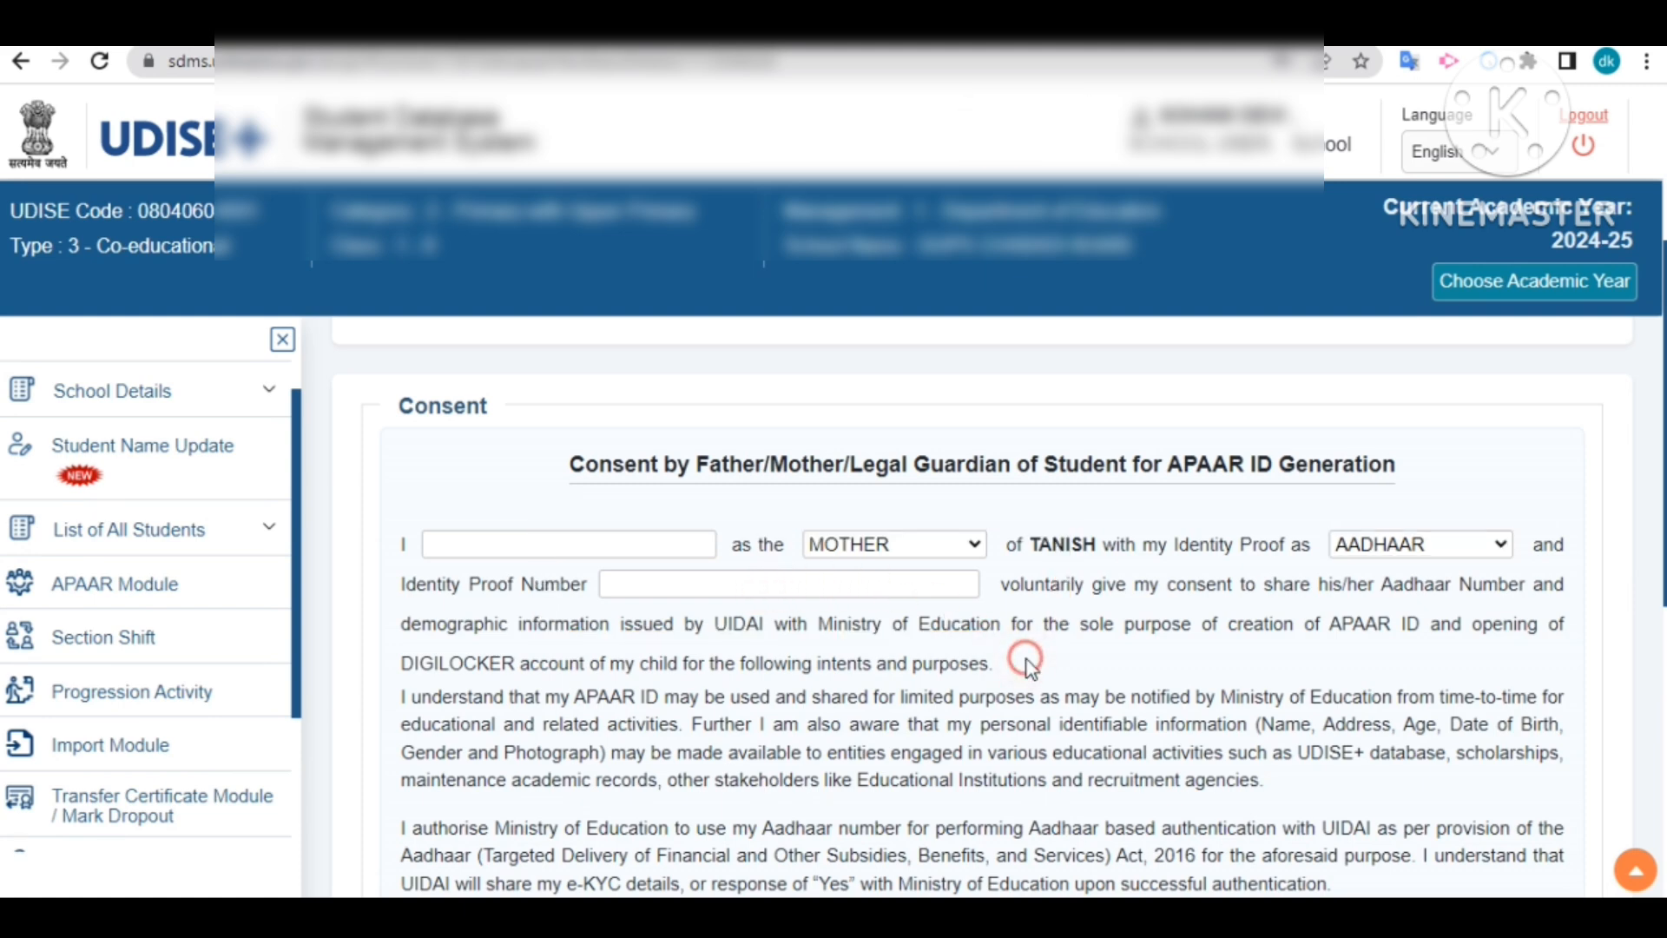
- Fill in the place of physical consent and set the date of physical consent to 25/11/2024
{"action": "scroll", "coordinate": [1026, 661], "scroll_direction": "down", "scroll_amount": 4}
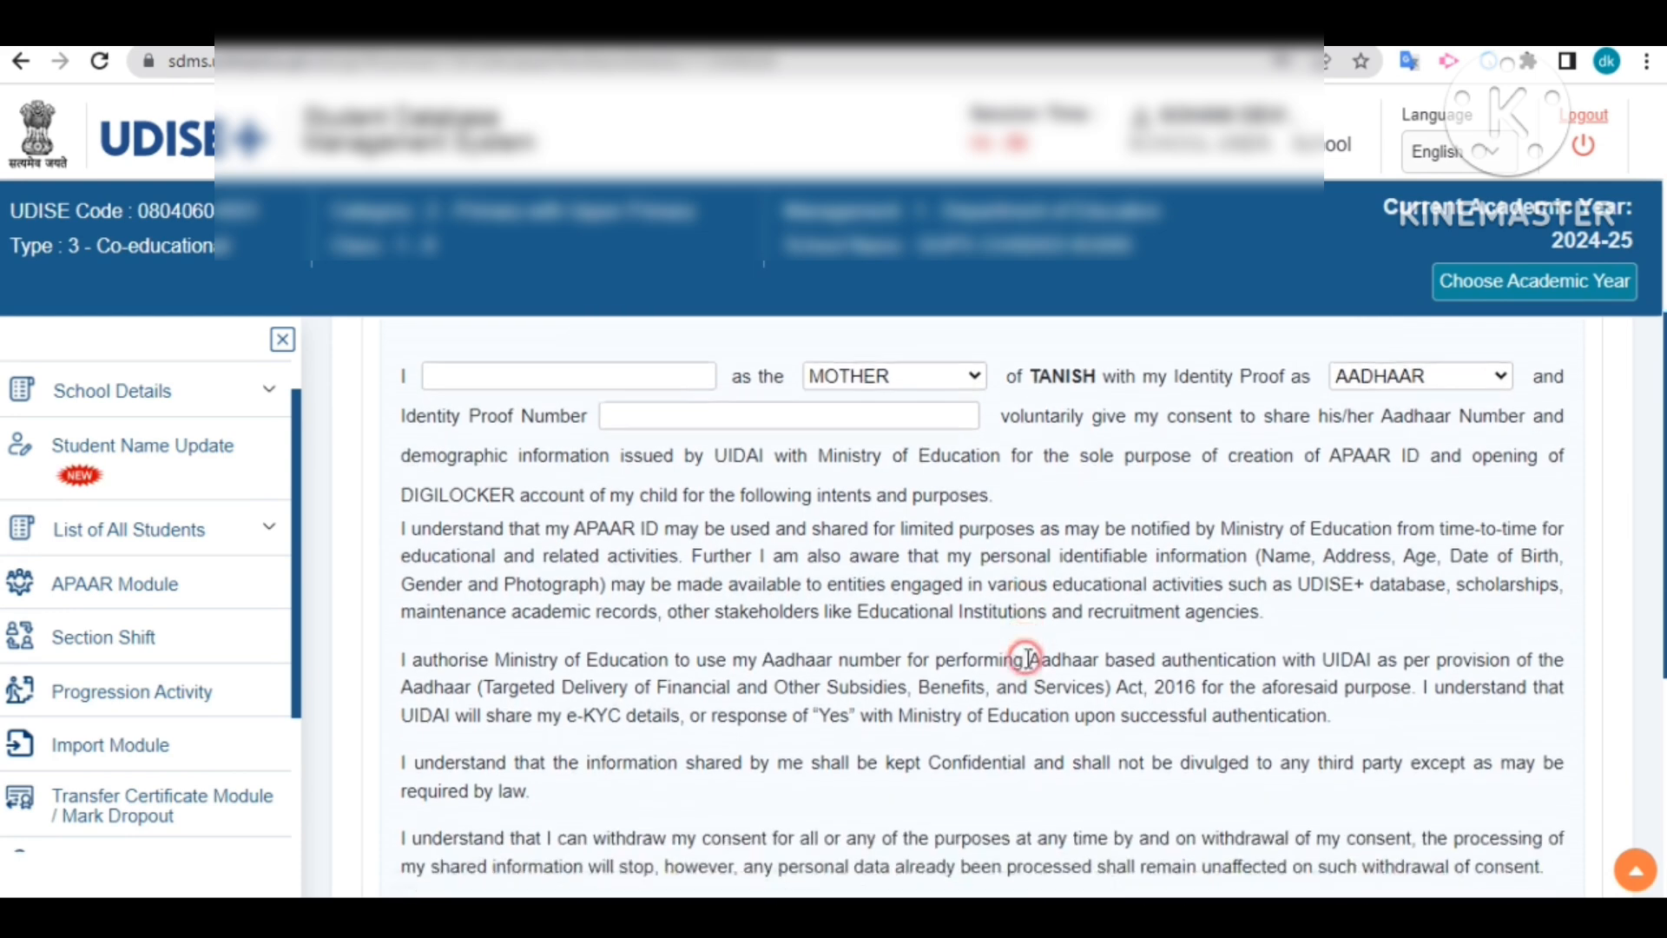
{"action": "scroll", "coordinate": [1026, 662], "scroll_direction": "down", "scroll_amount": 4}
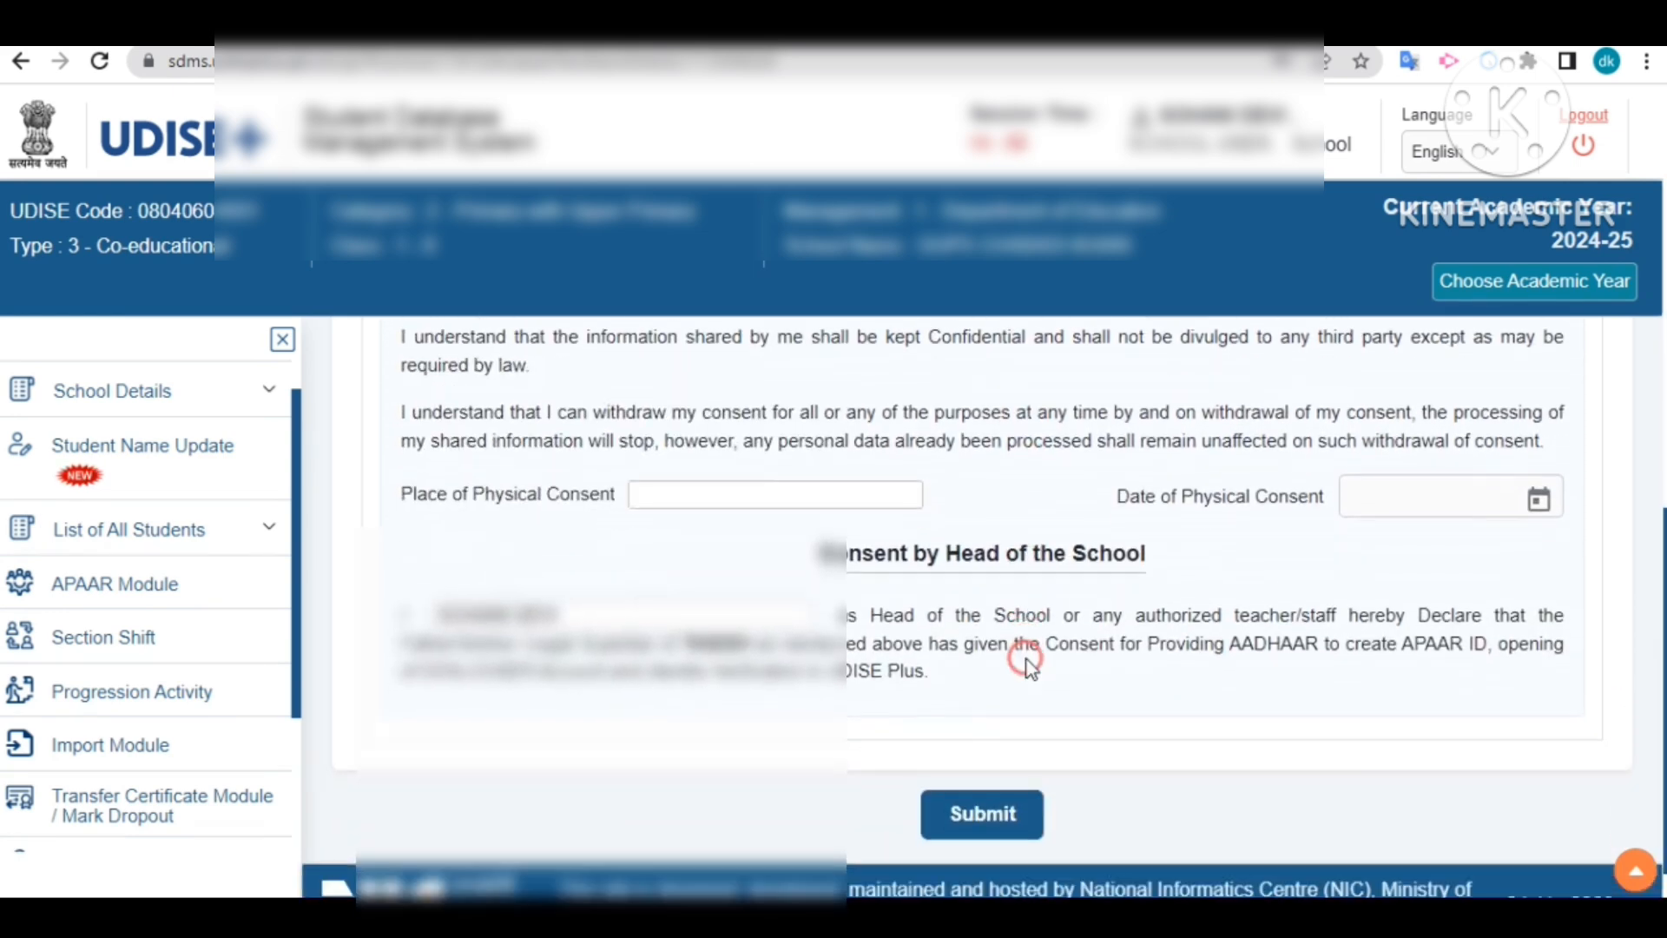
{"action": "left_click", "coordinate": [761, 500]}
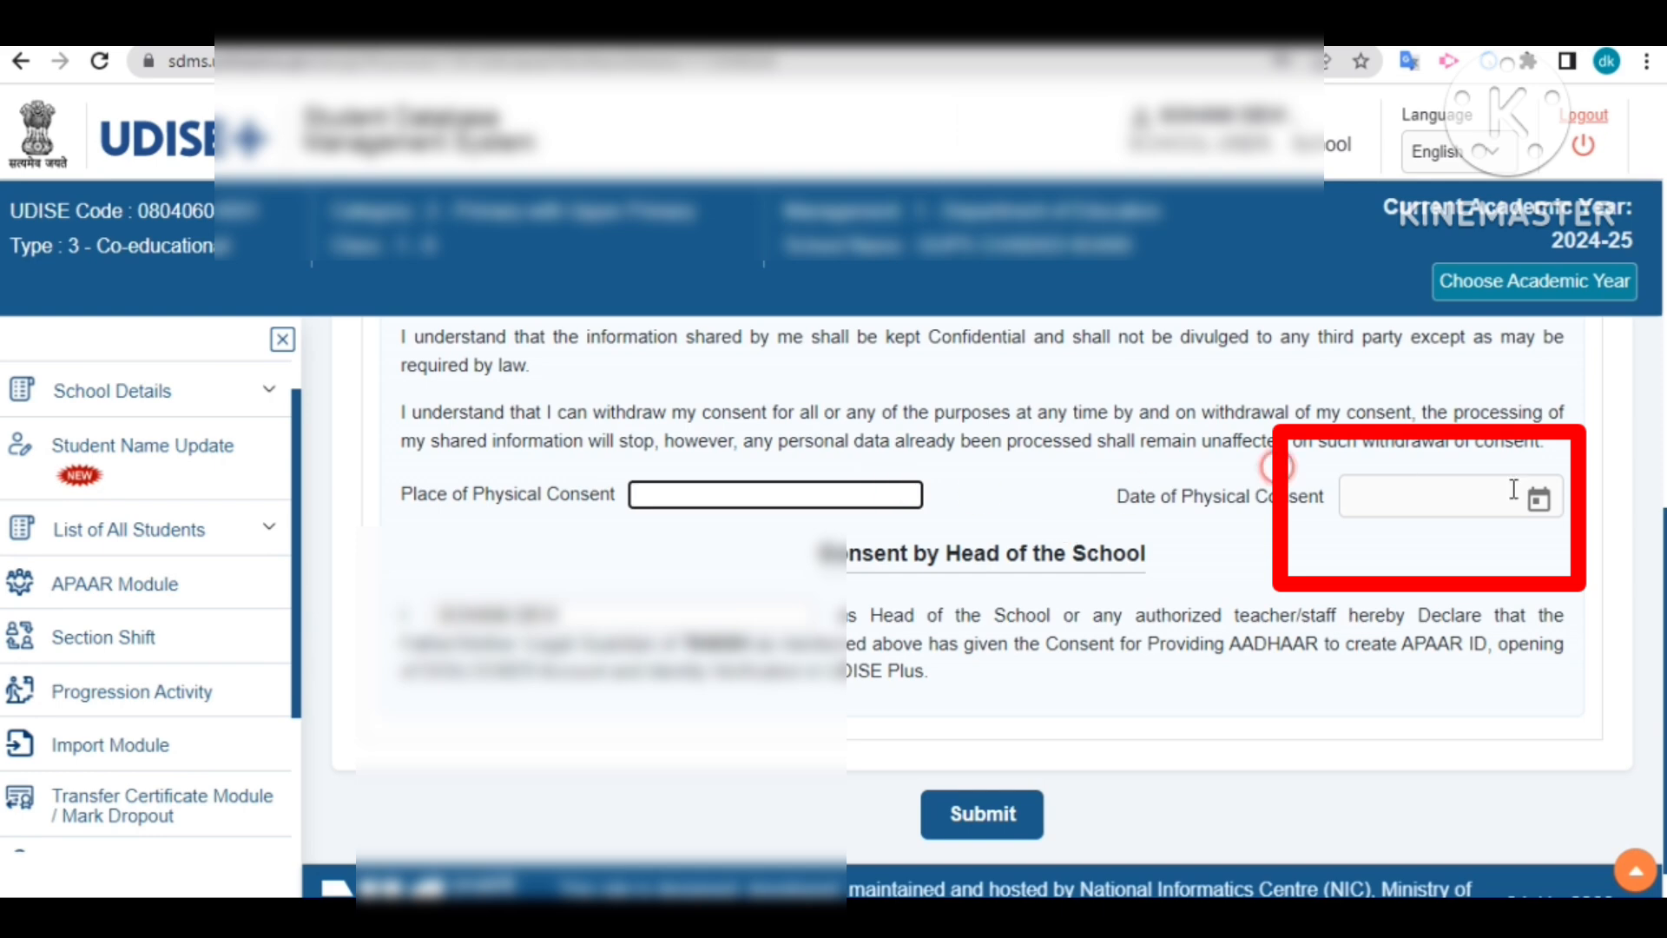
{"action": "left_click", "coordinate": [1552, 516]}
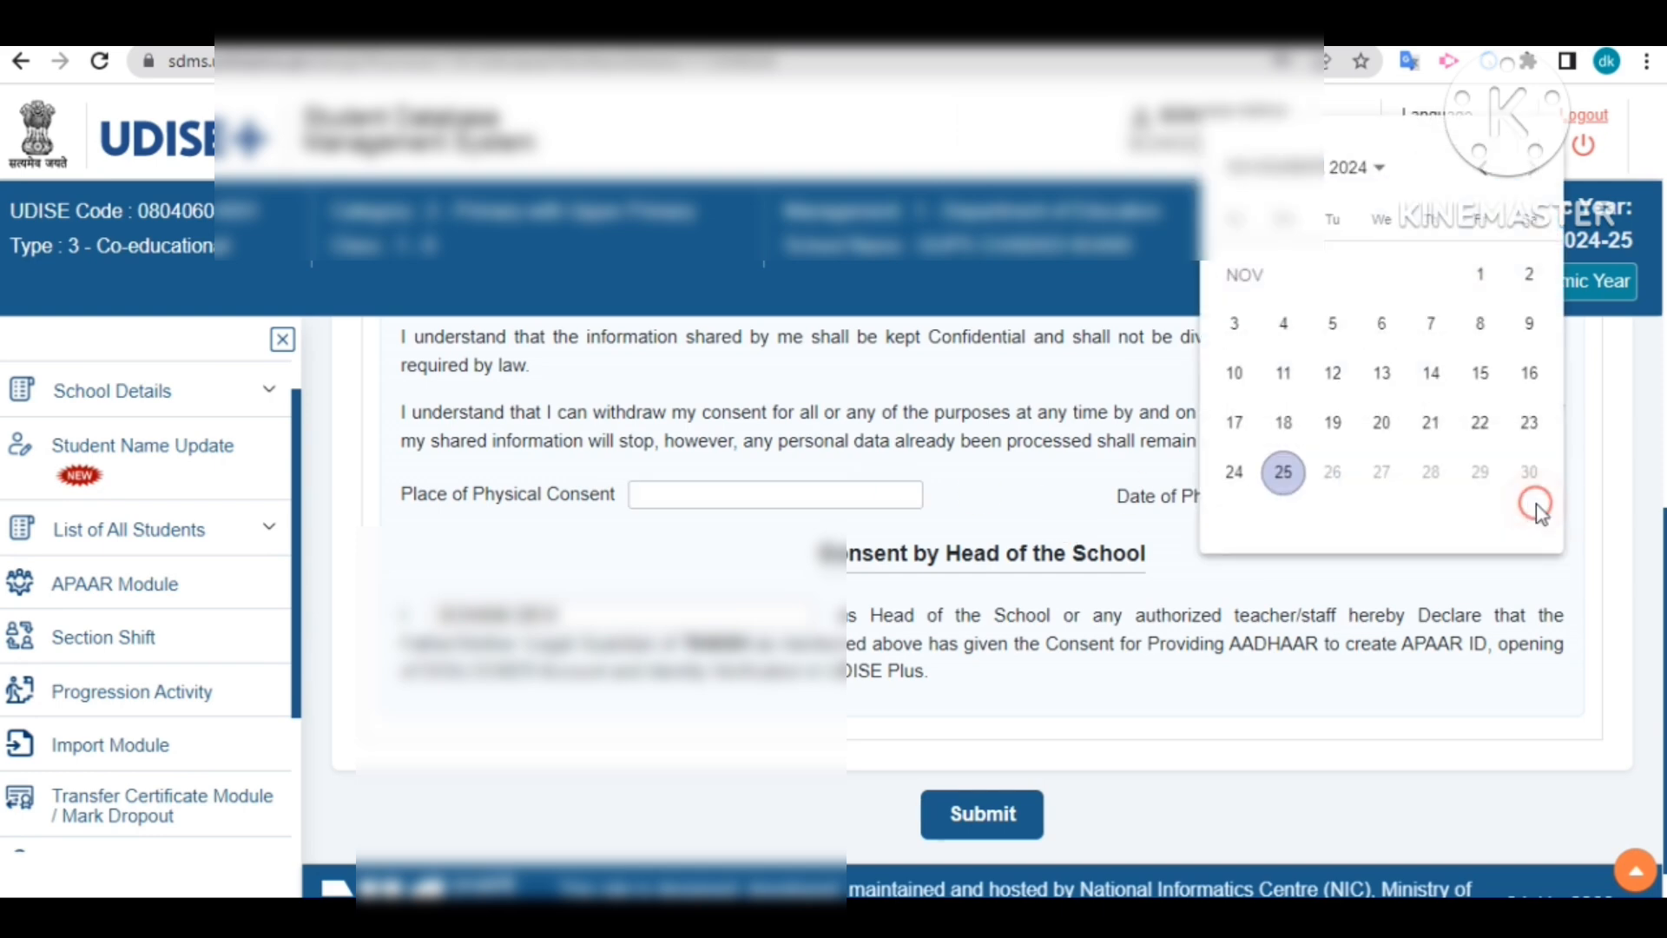
{"action": "left_click", "coordinate": [1285, 475]}
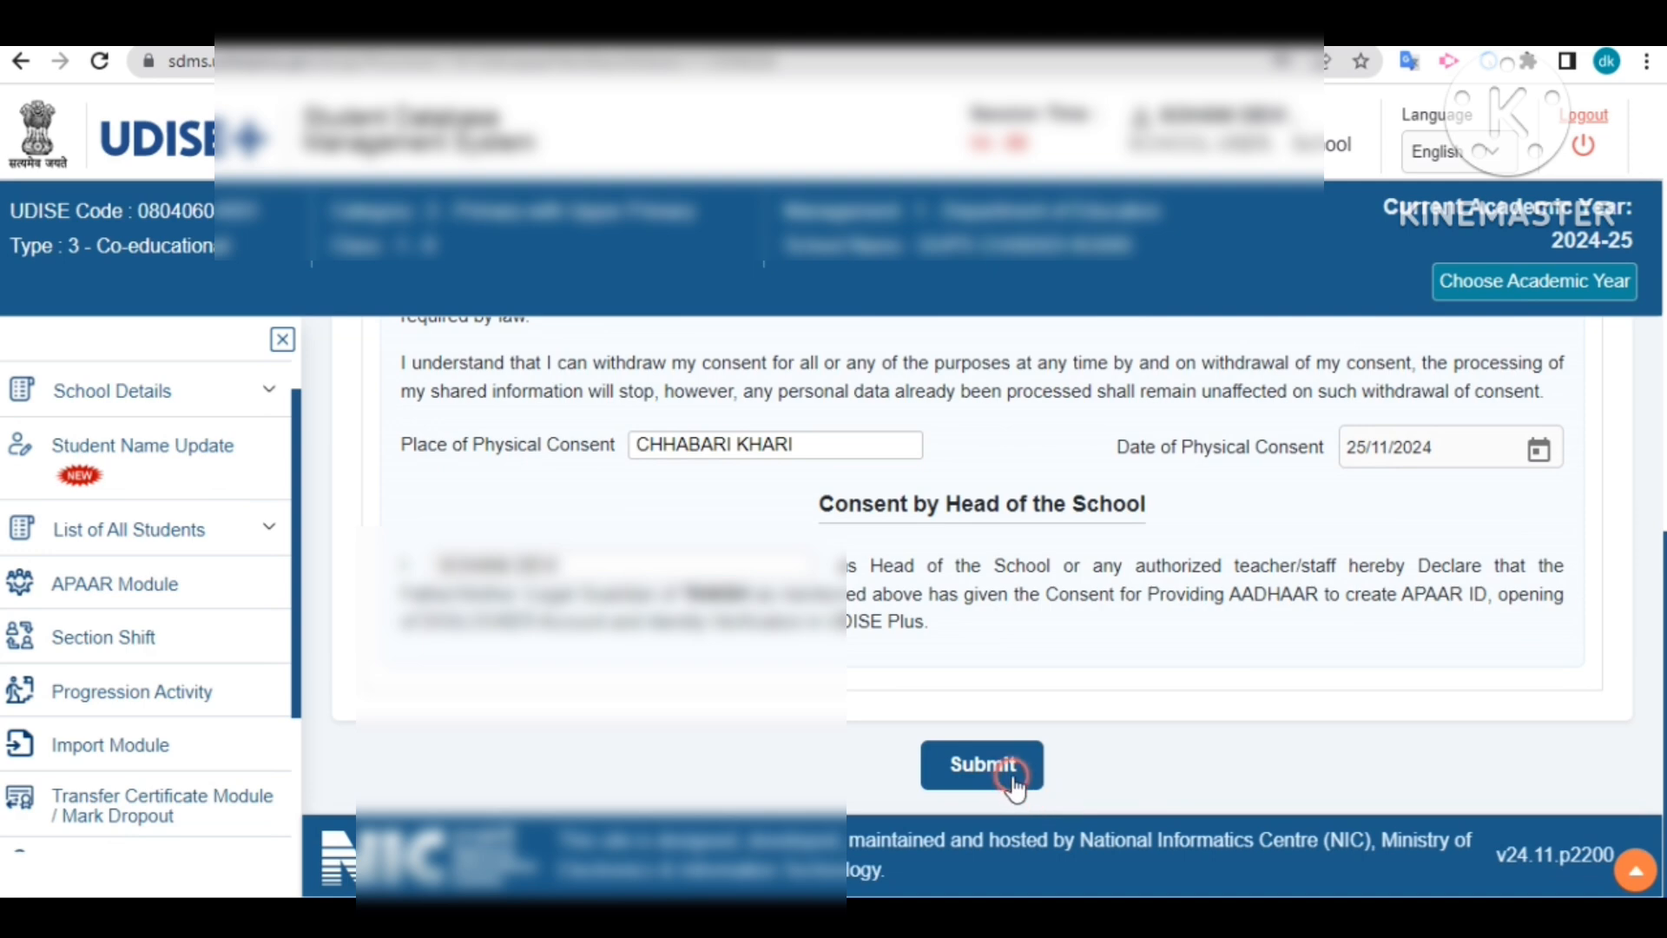
- Submit the parental consent form, confirm generating the APAAR ID with the mother's consent, and dismiss the success message
{"action": "left_click", "coordinate": [1012, 774]}
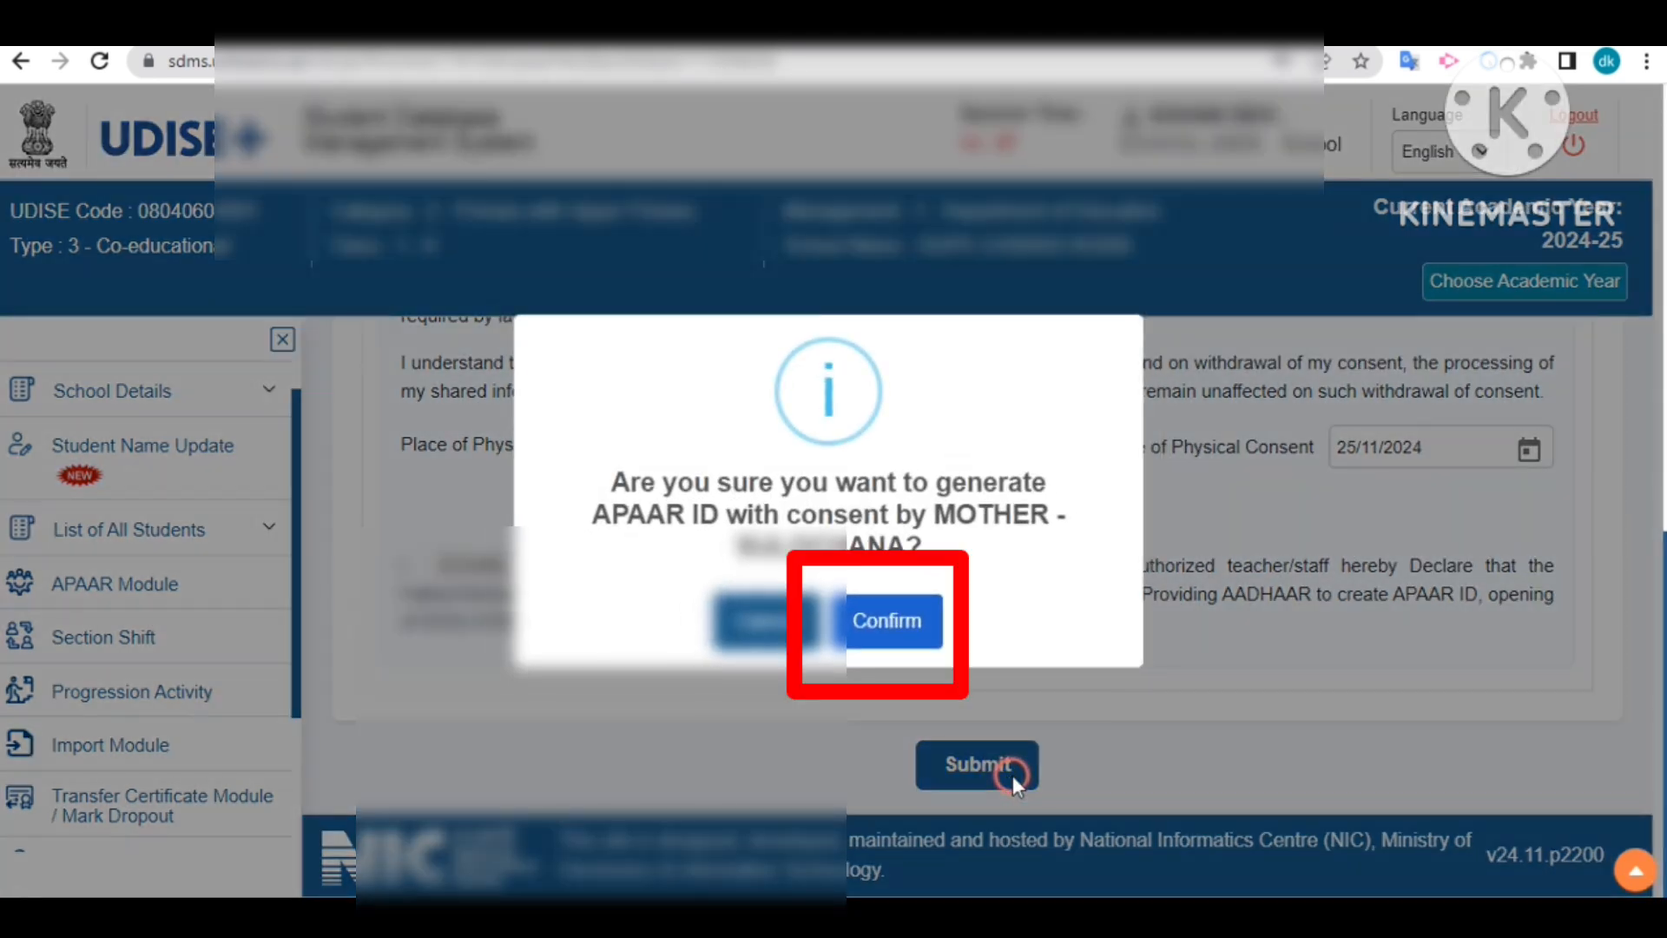
{"action": "left_click", "coordinate": [911, 624]}
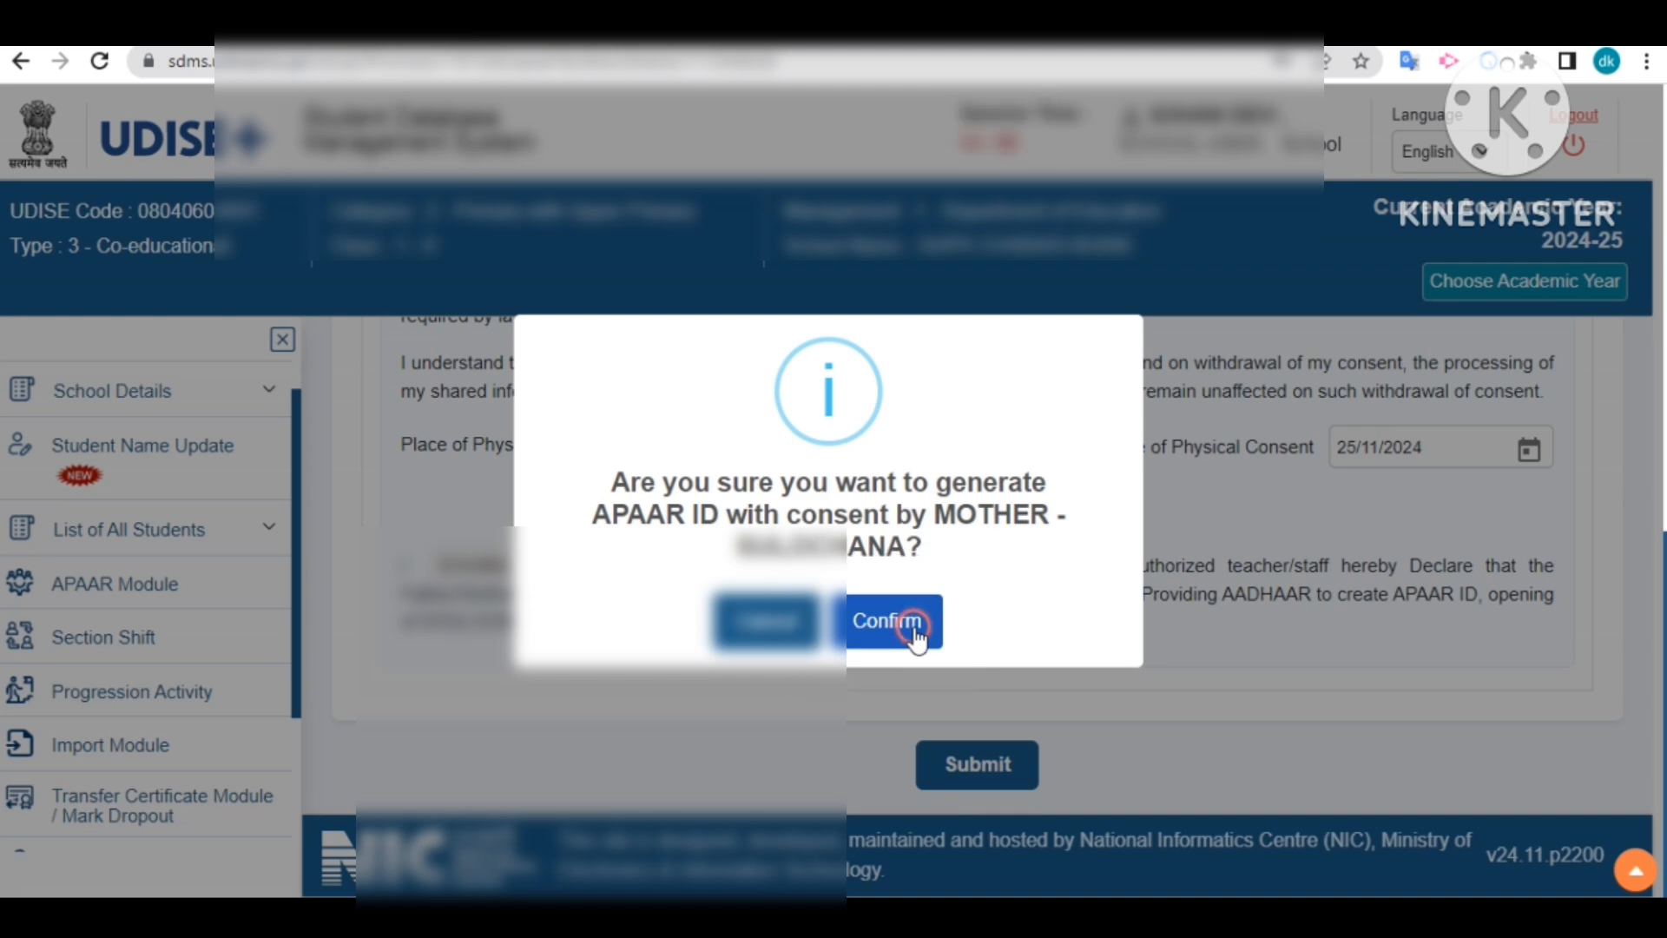
{"action": "left_click", "coordinate": [912, 623]}
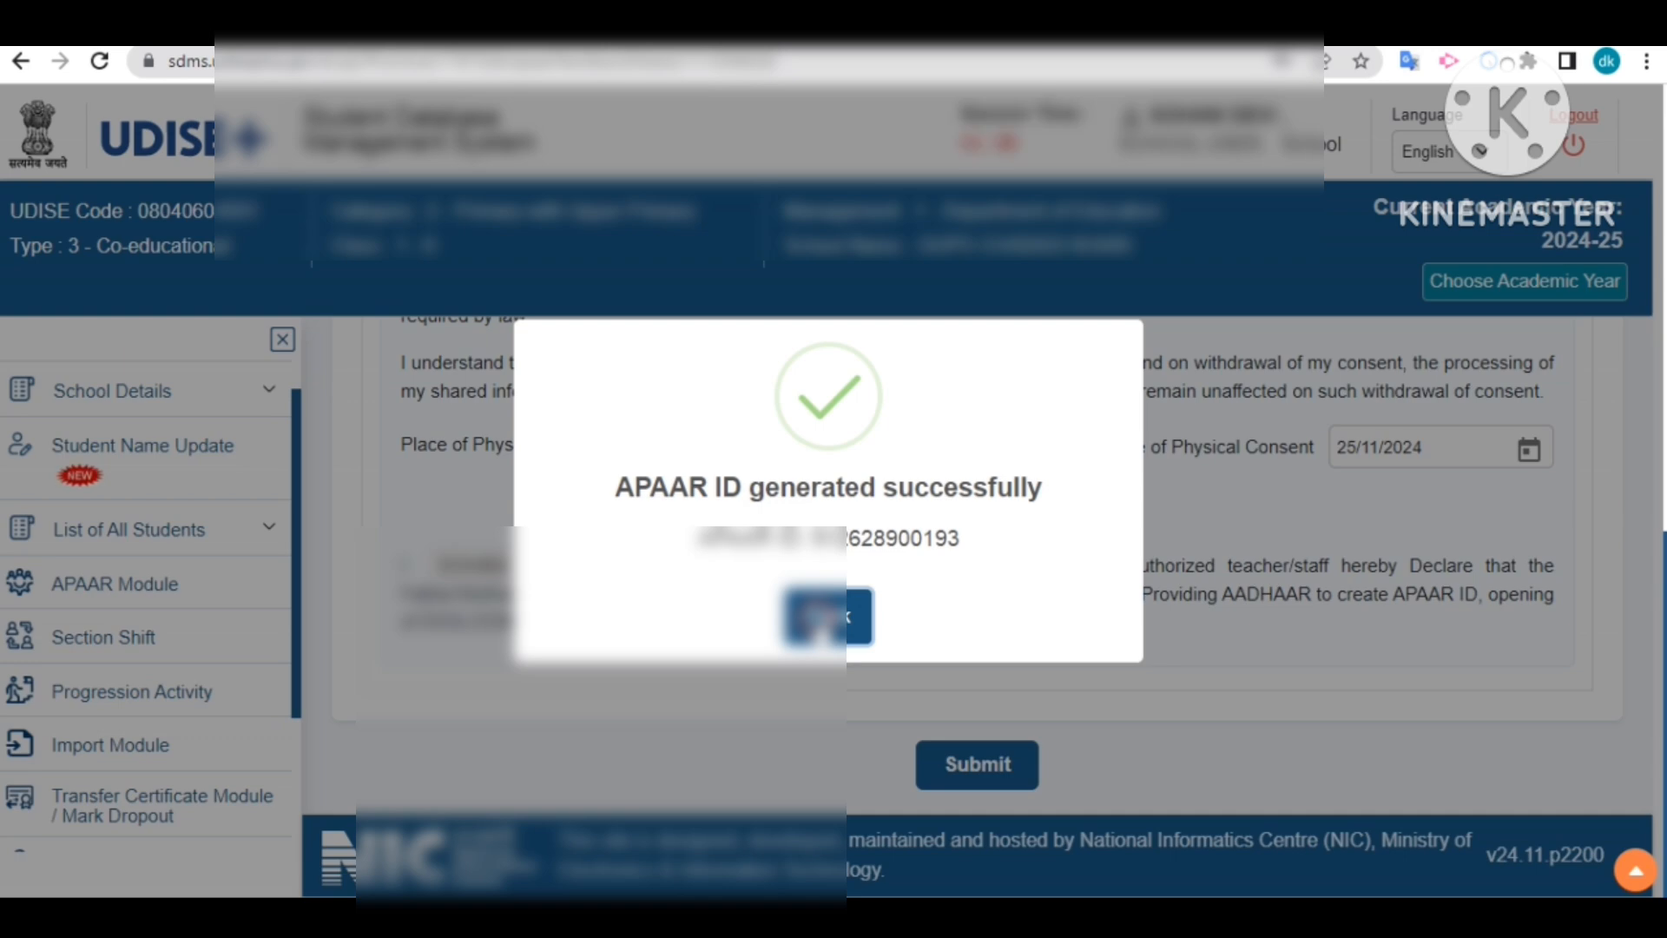
{"action": "left_click", "coordinate": [829, 616]}
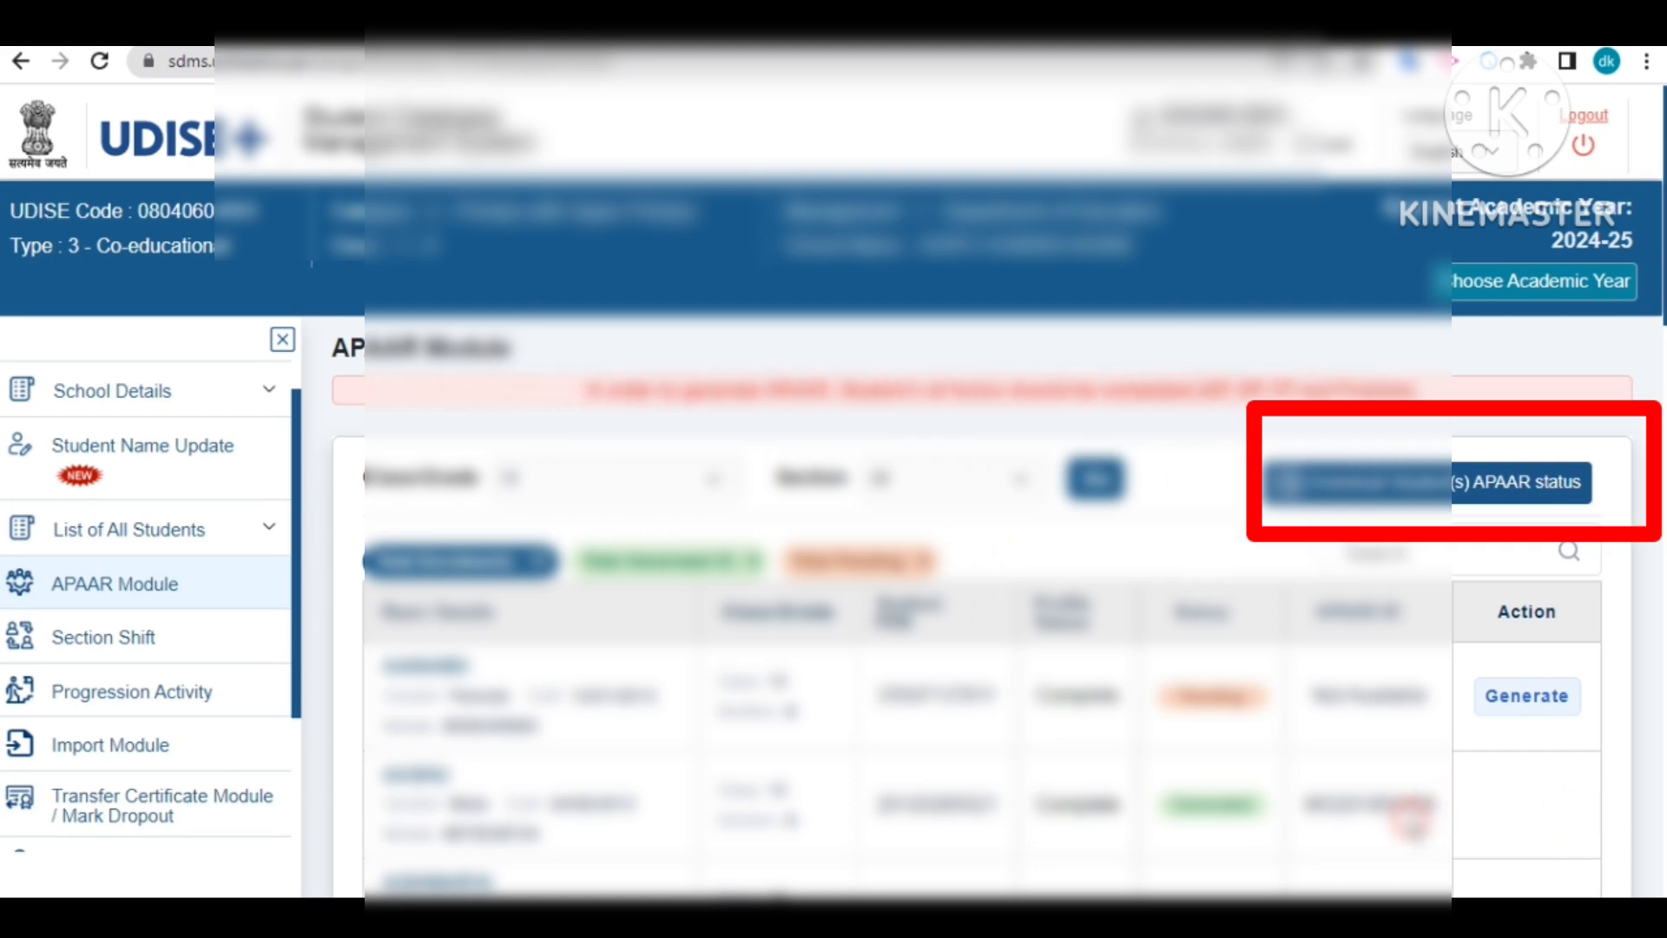
- Download the students' APAAR status report from the APAAR Module and open the spreadsheet in Excel
{"action": "left_click", "coordinate": [1406, 486]}
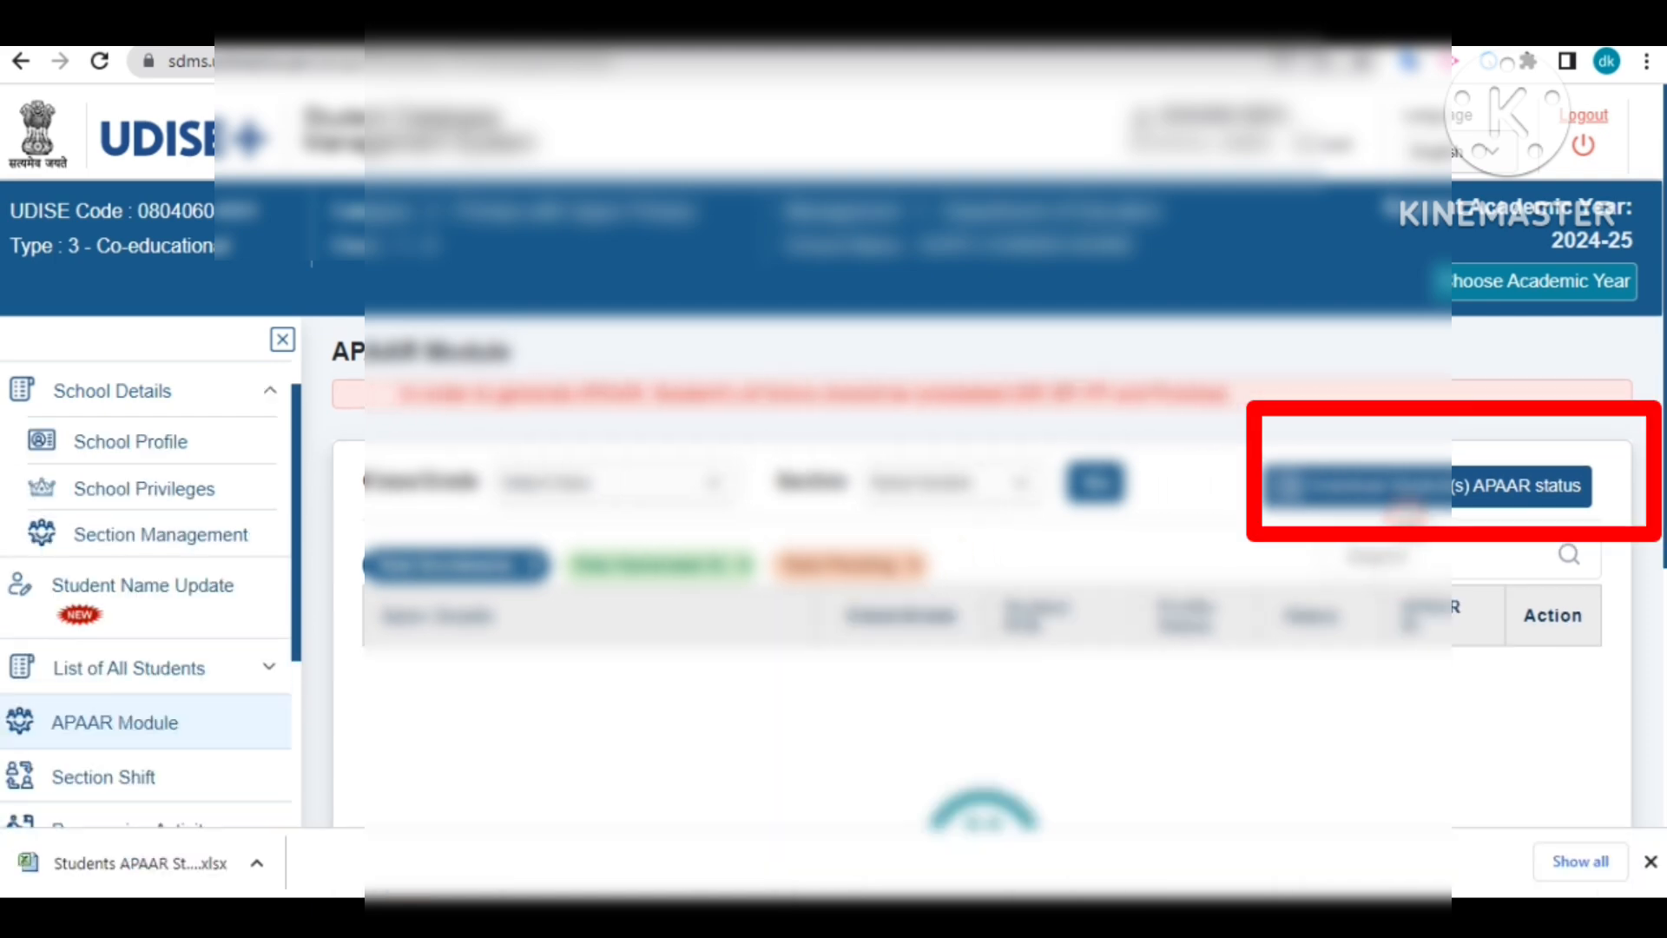
{"action": "left_click", "coordinate": [1406, 488]}
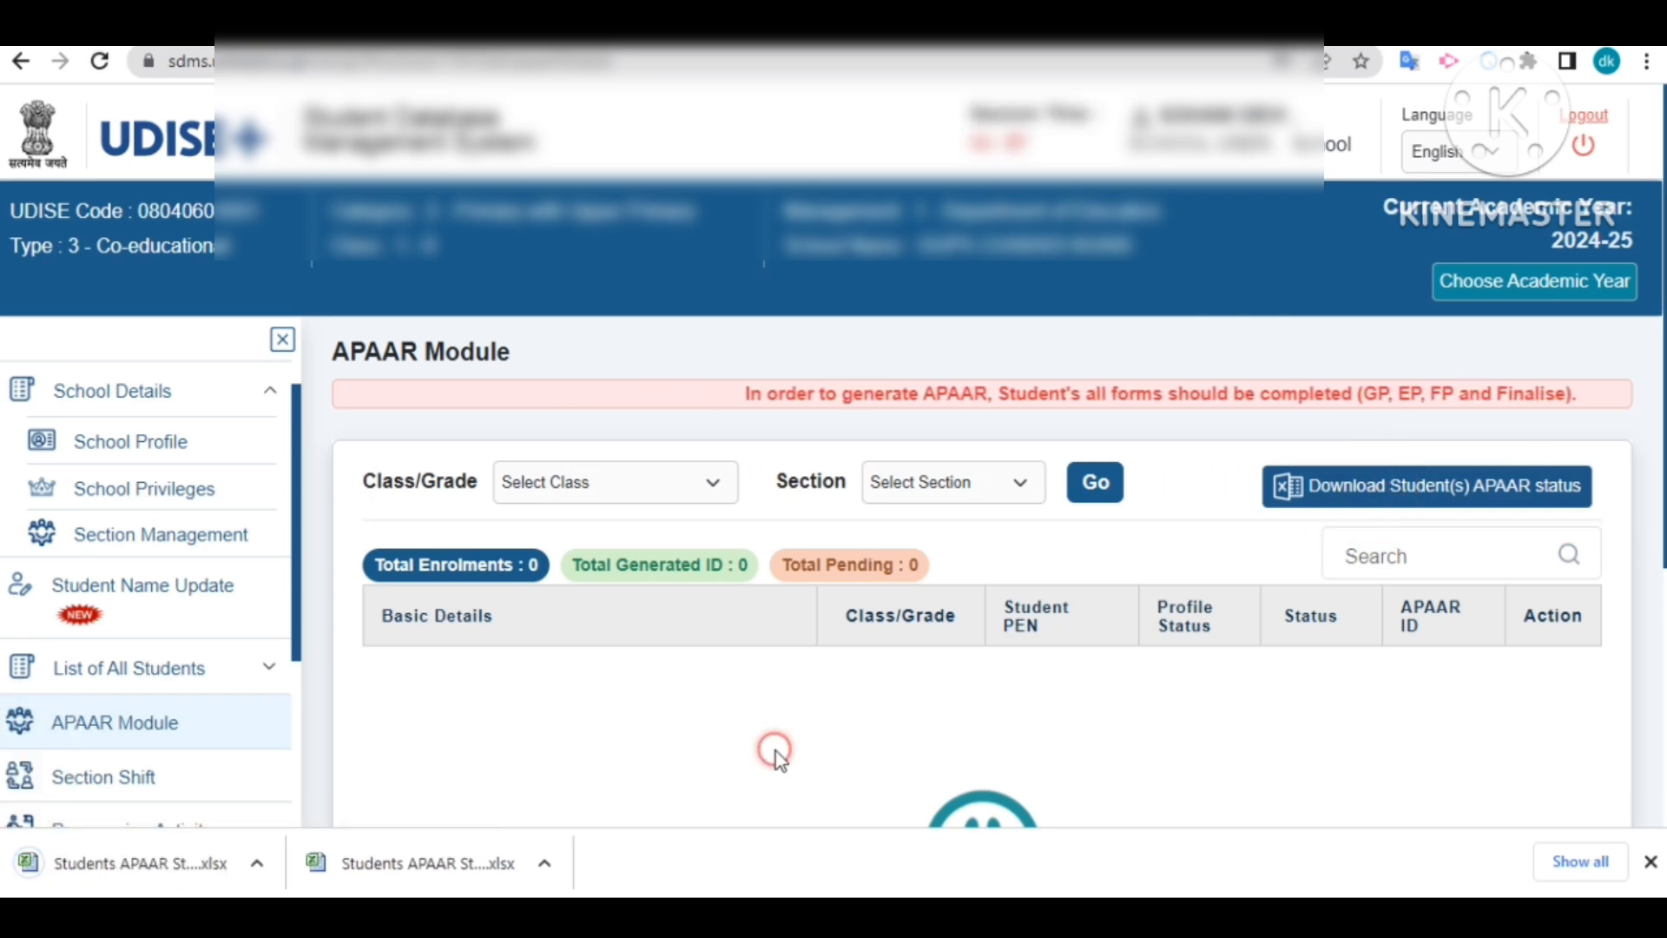
{"action": "left_click", "coordinate": [189, 872]}
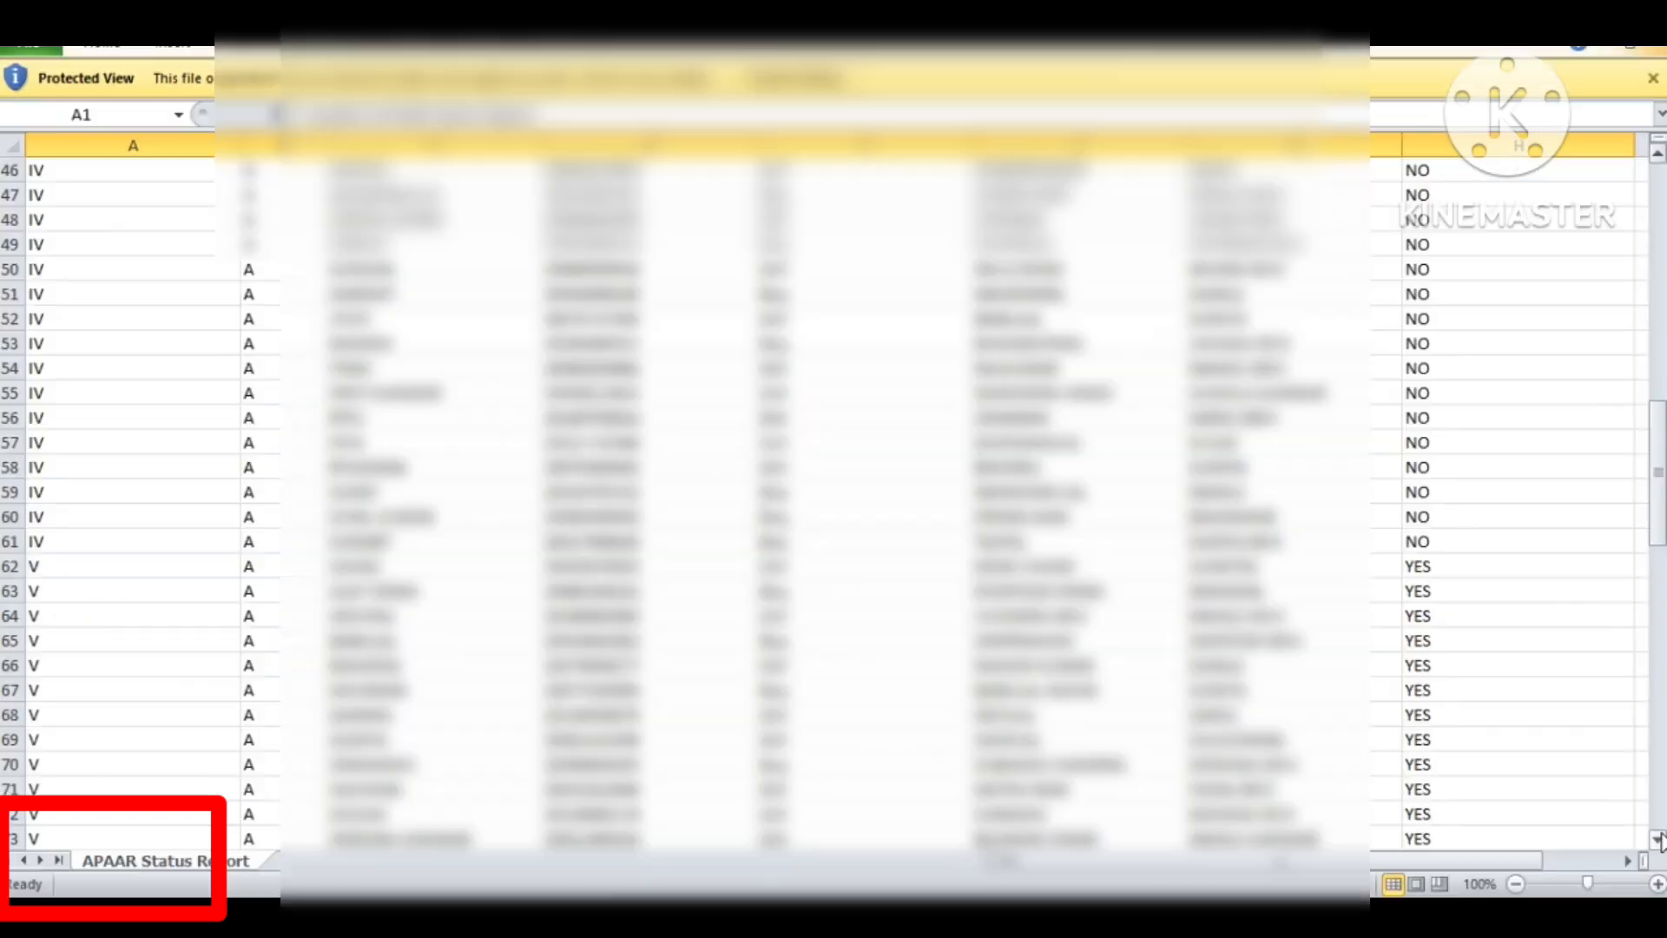